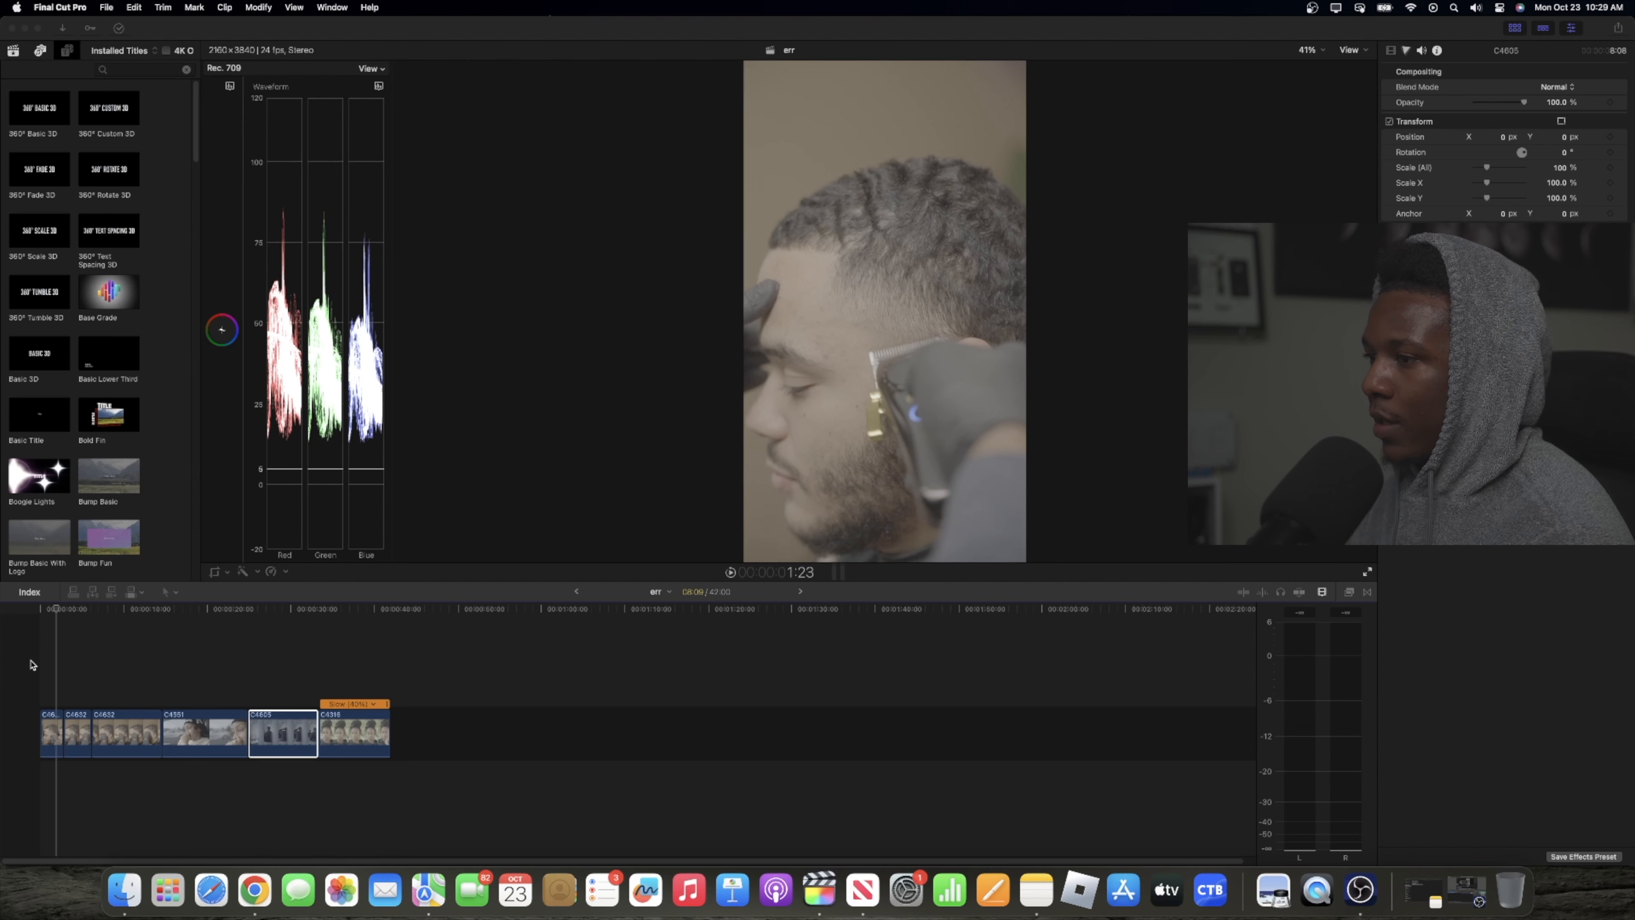
# Step: Delete the second clip, the shorter C4632 segment, from the timeline
pyautogui.click(31, 664)
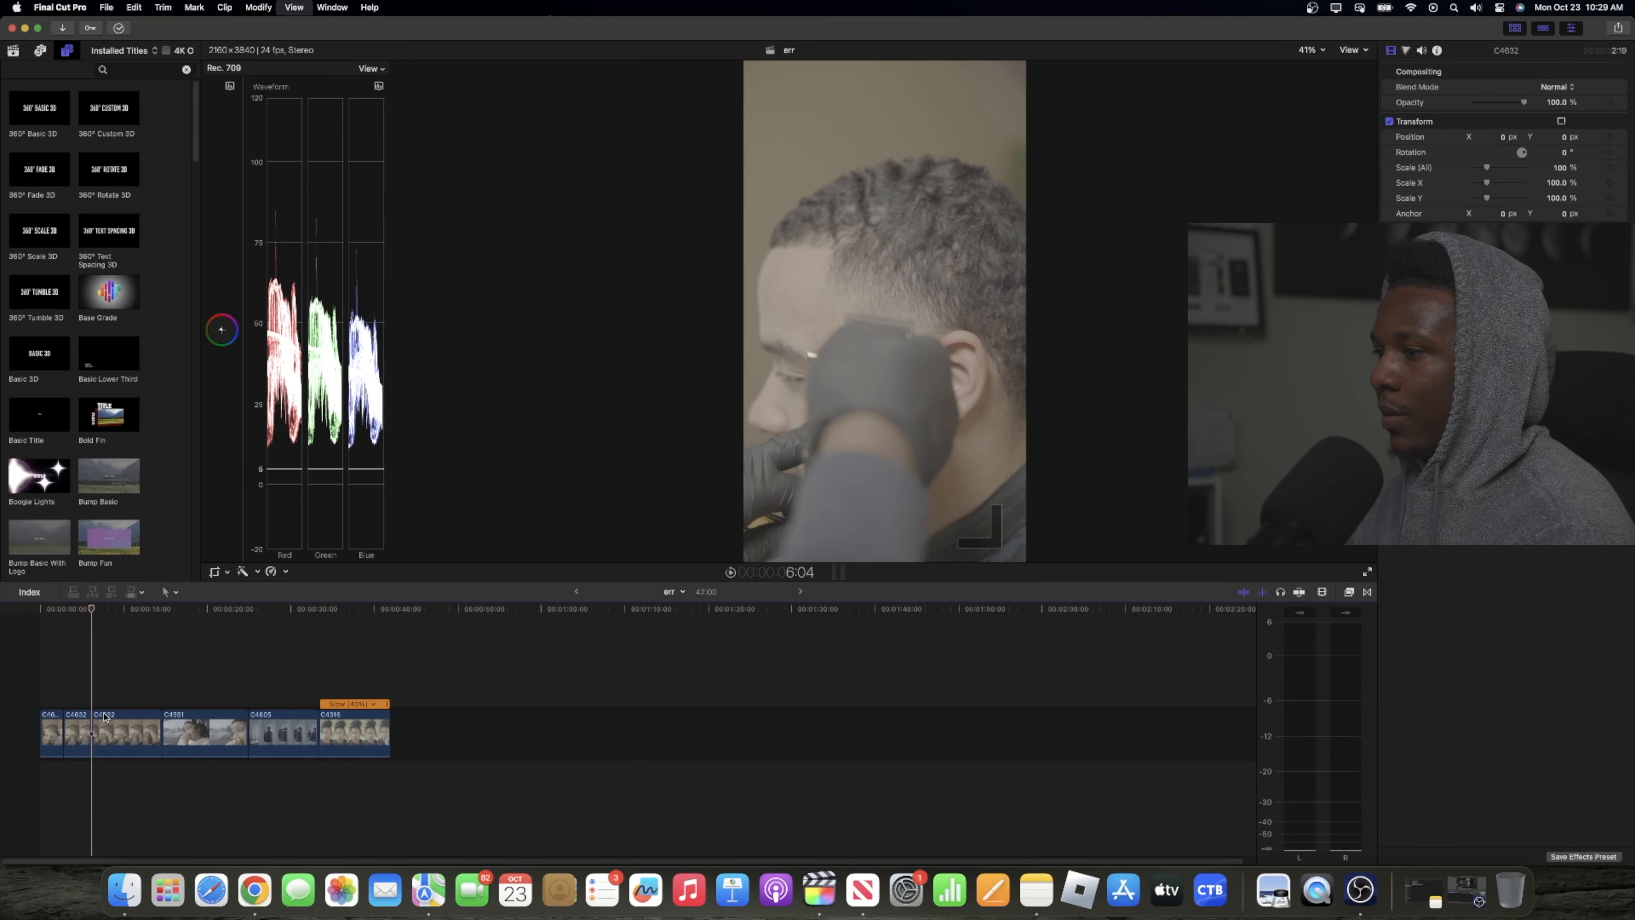
pyautogui.click(78, 719)
pyautogui.press('Delete')
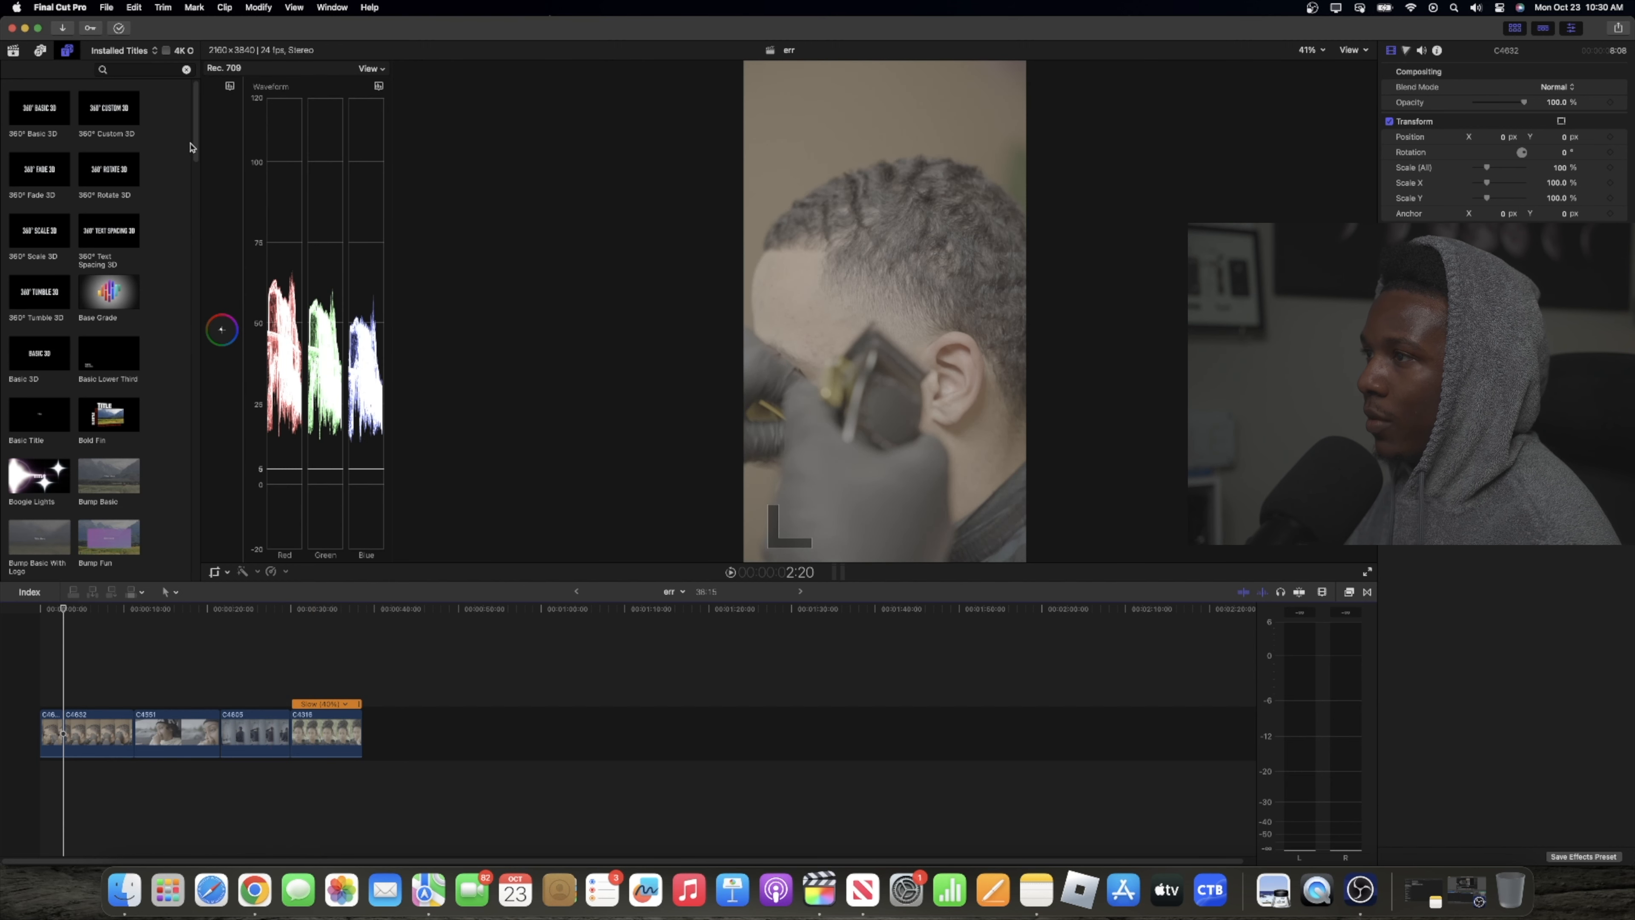
# Step: Add the EK Crop Adjustment title above the clips at the timeline start and extend it to the end of the last clip
pyautogui.moveTo(197, 143); pyautogui.dragTo(193, 228)
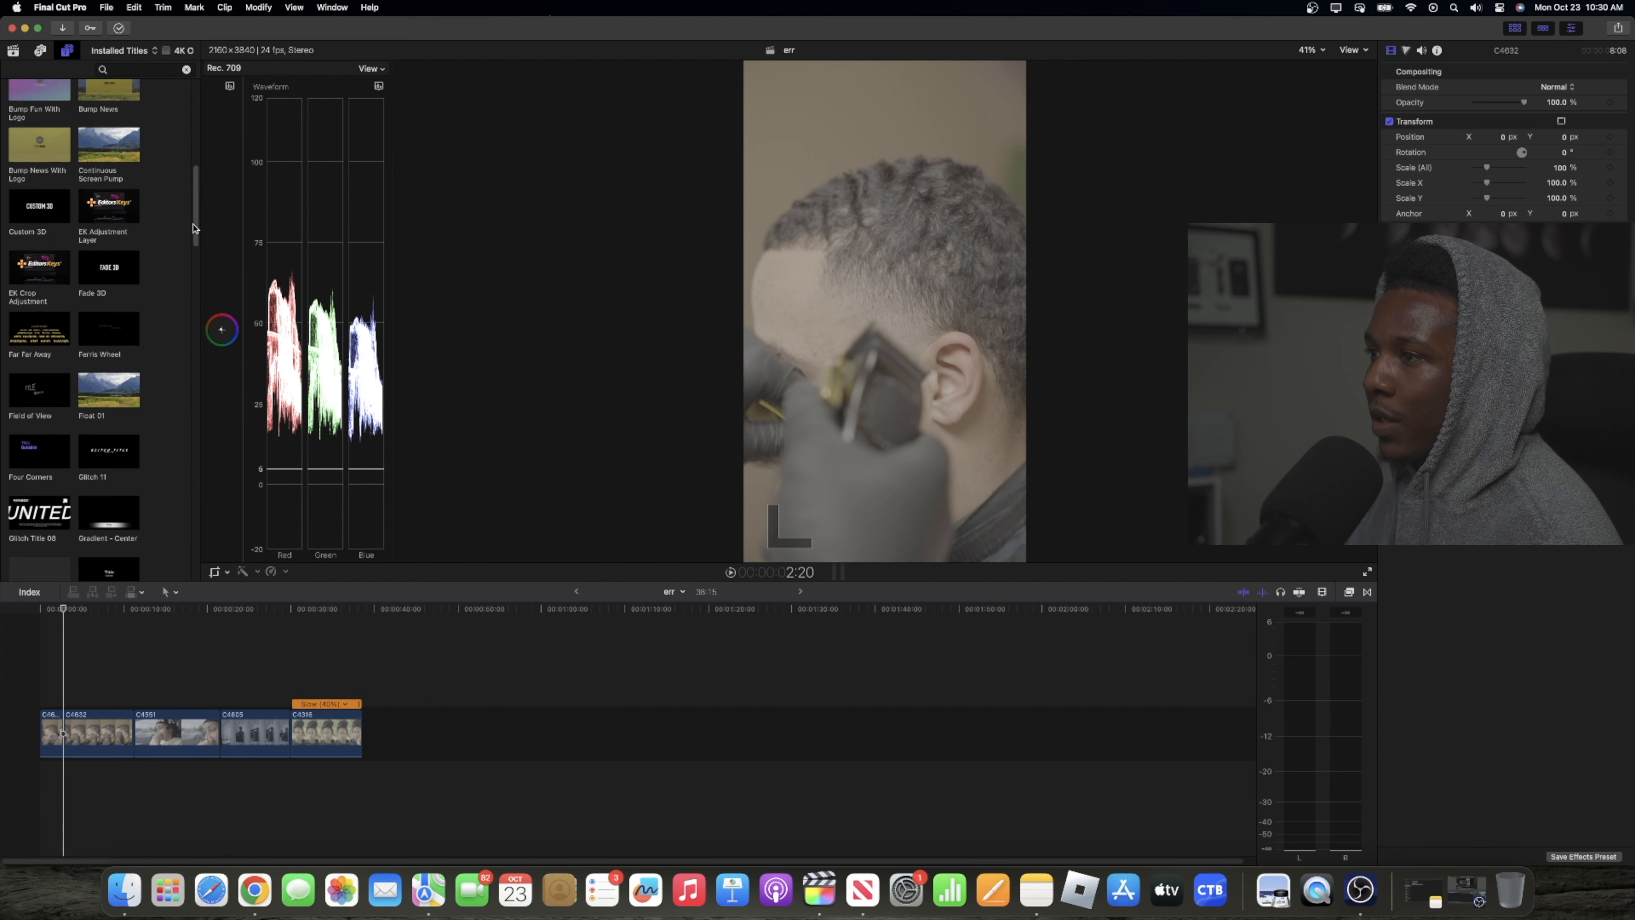
pyautogui.click(38, 267)
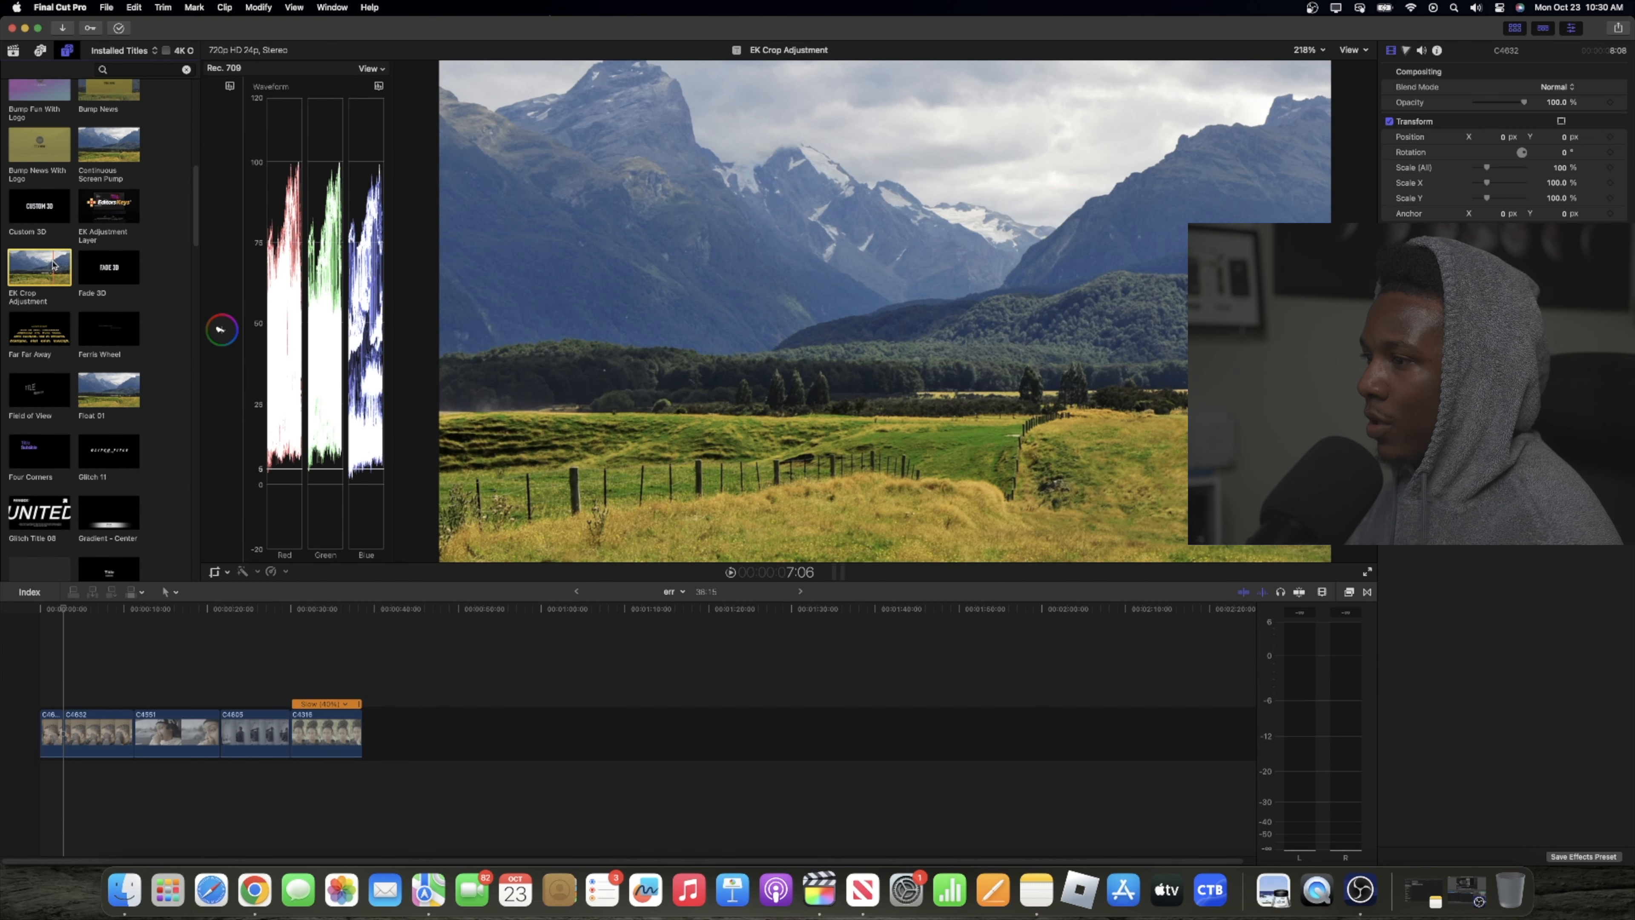
pyautogui.moveTo(39, 266); pyautogui.dragTo(29, 678)
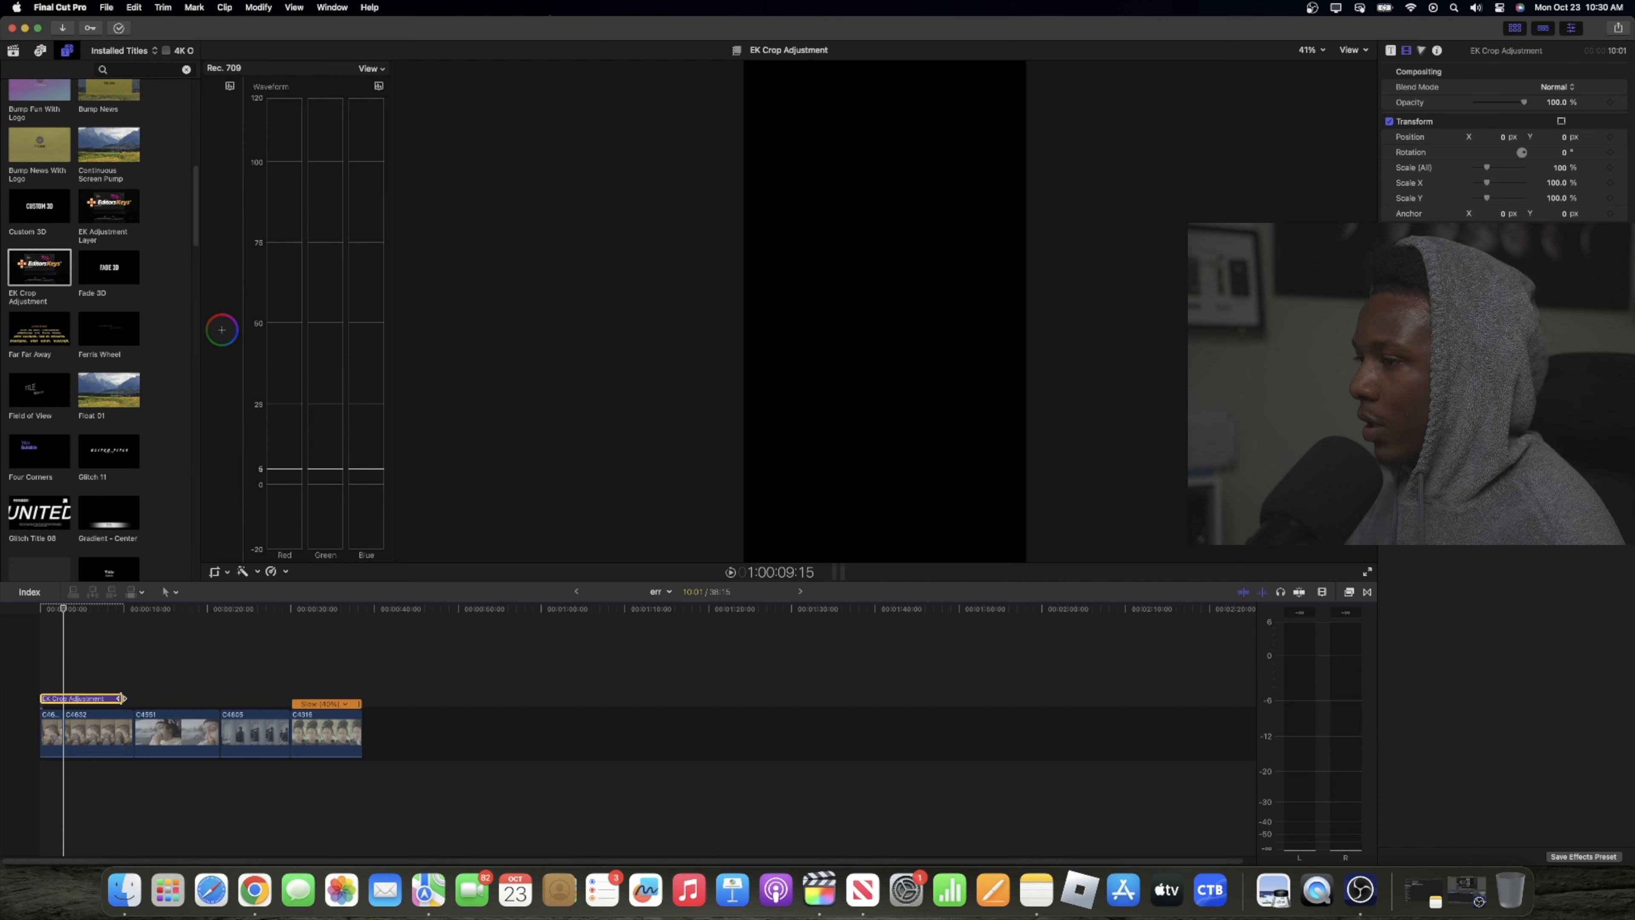
pyautogui.moveTo(121, 699); pyautogui.dragTo(359, 682)
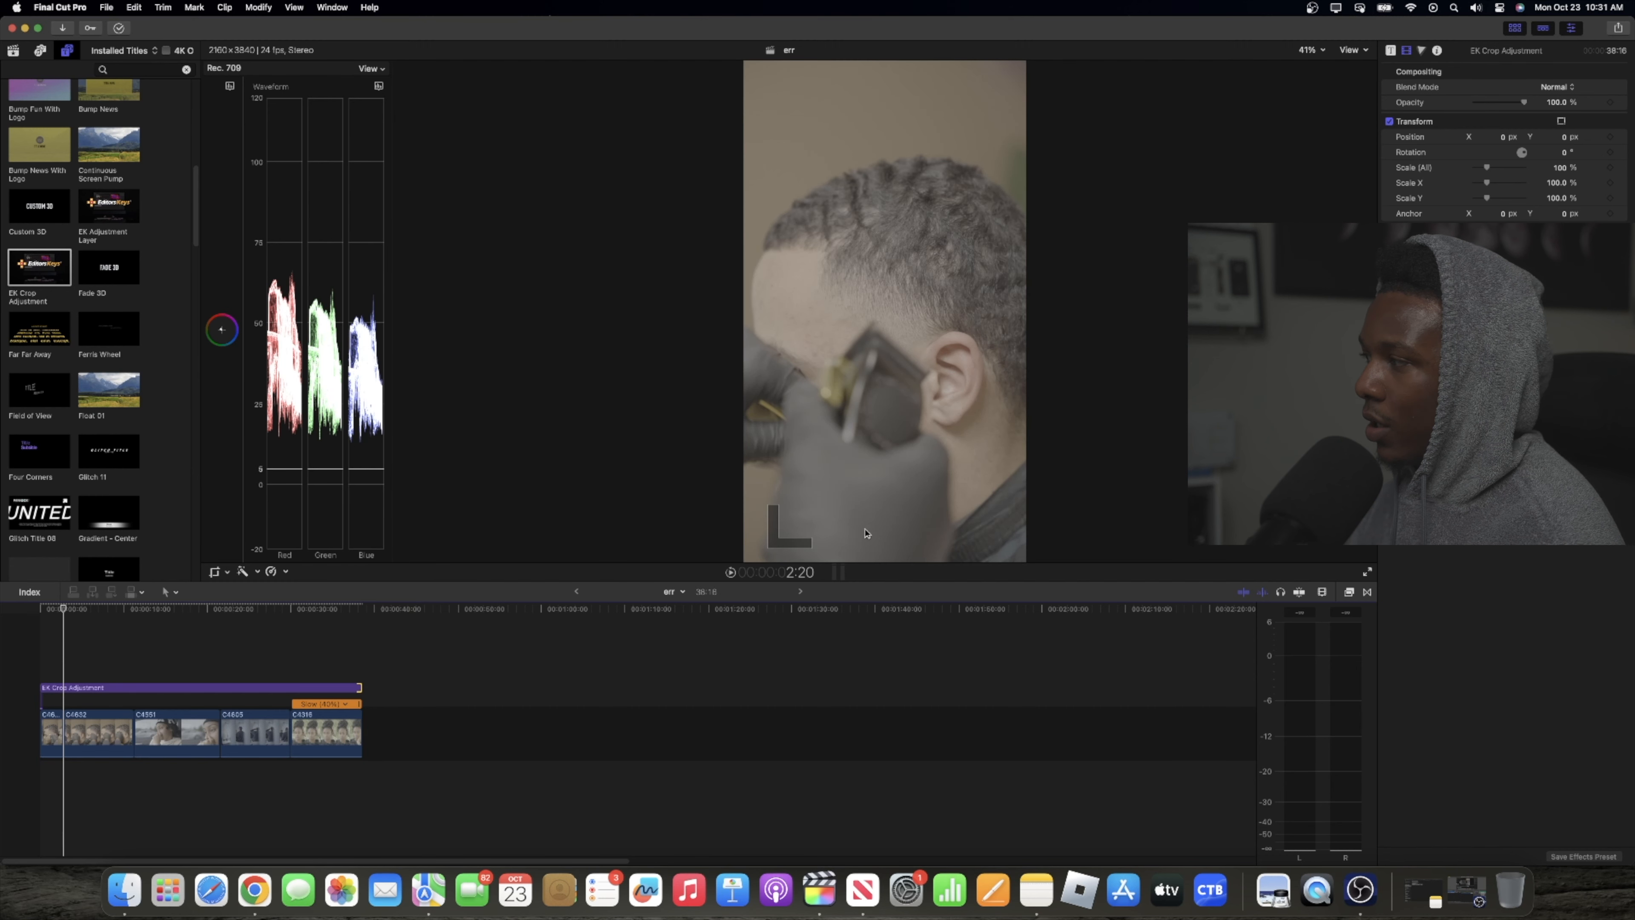
# Step: Apply the ColorFinalePro video effect to the EK Crop Adjustment layer
pyautogui.click(1348, 591)
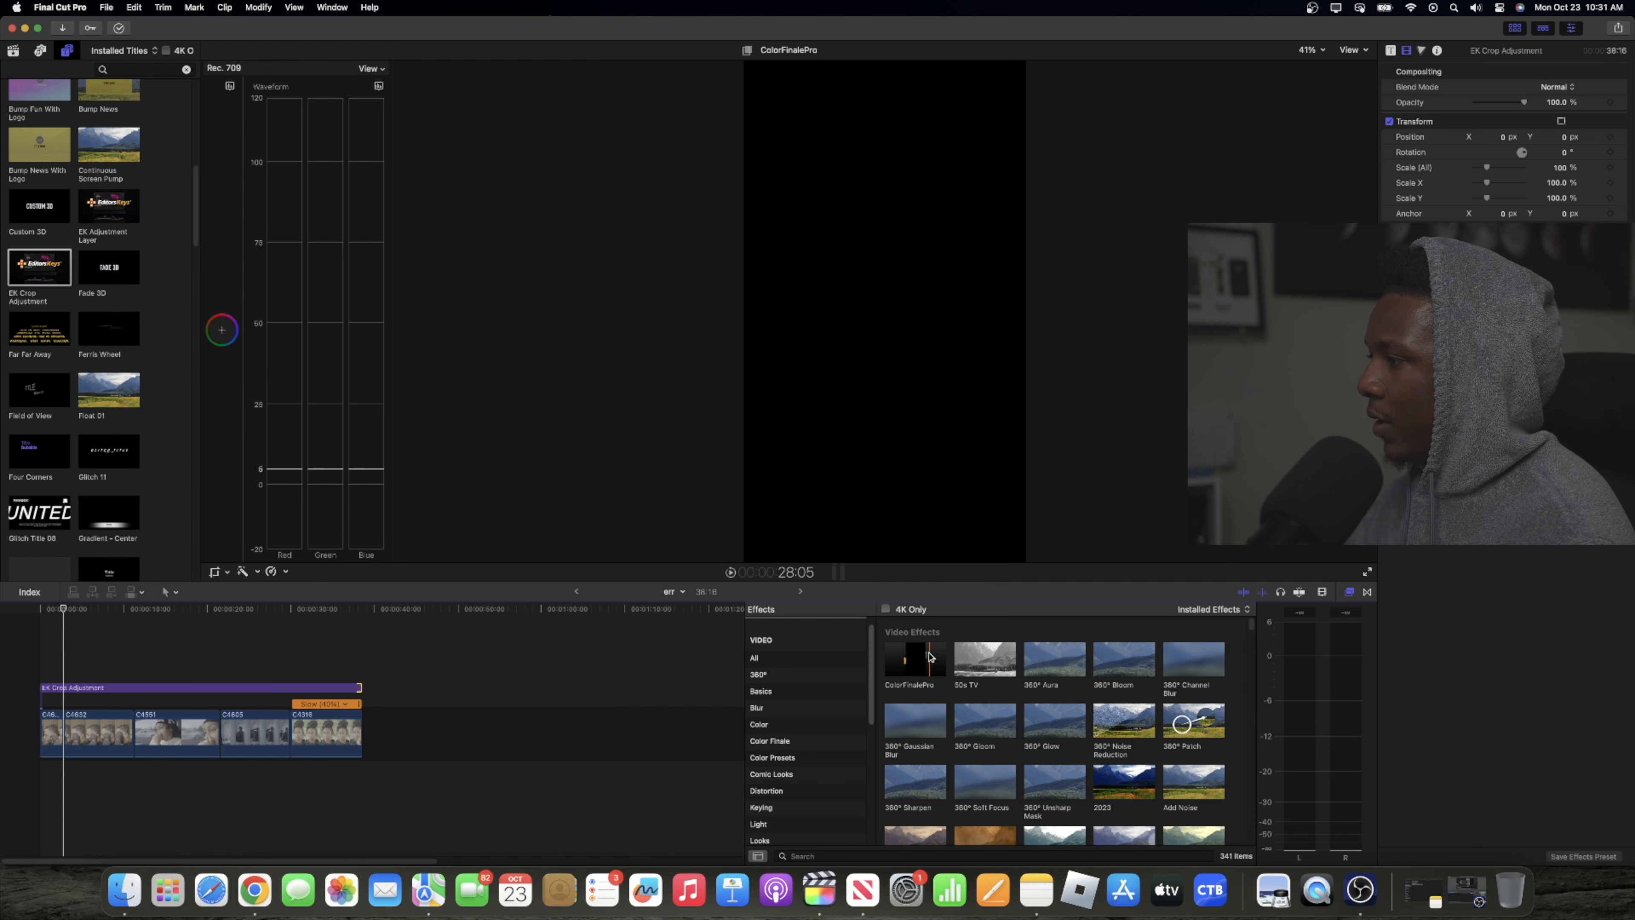
pyautogui.moveTo(930, 657); pyautogui.dragTo(86, 687)
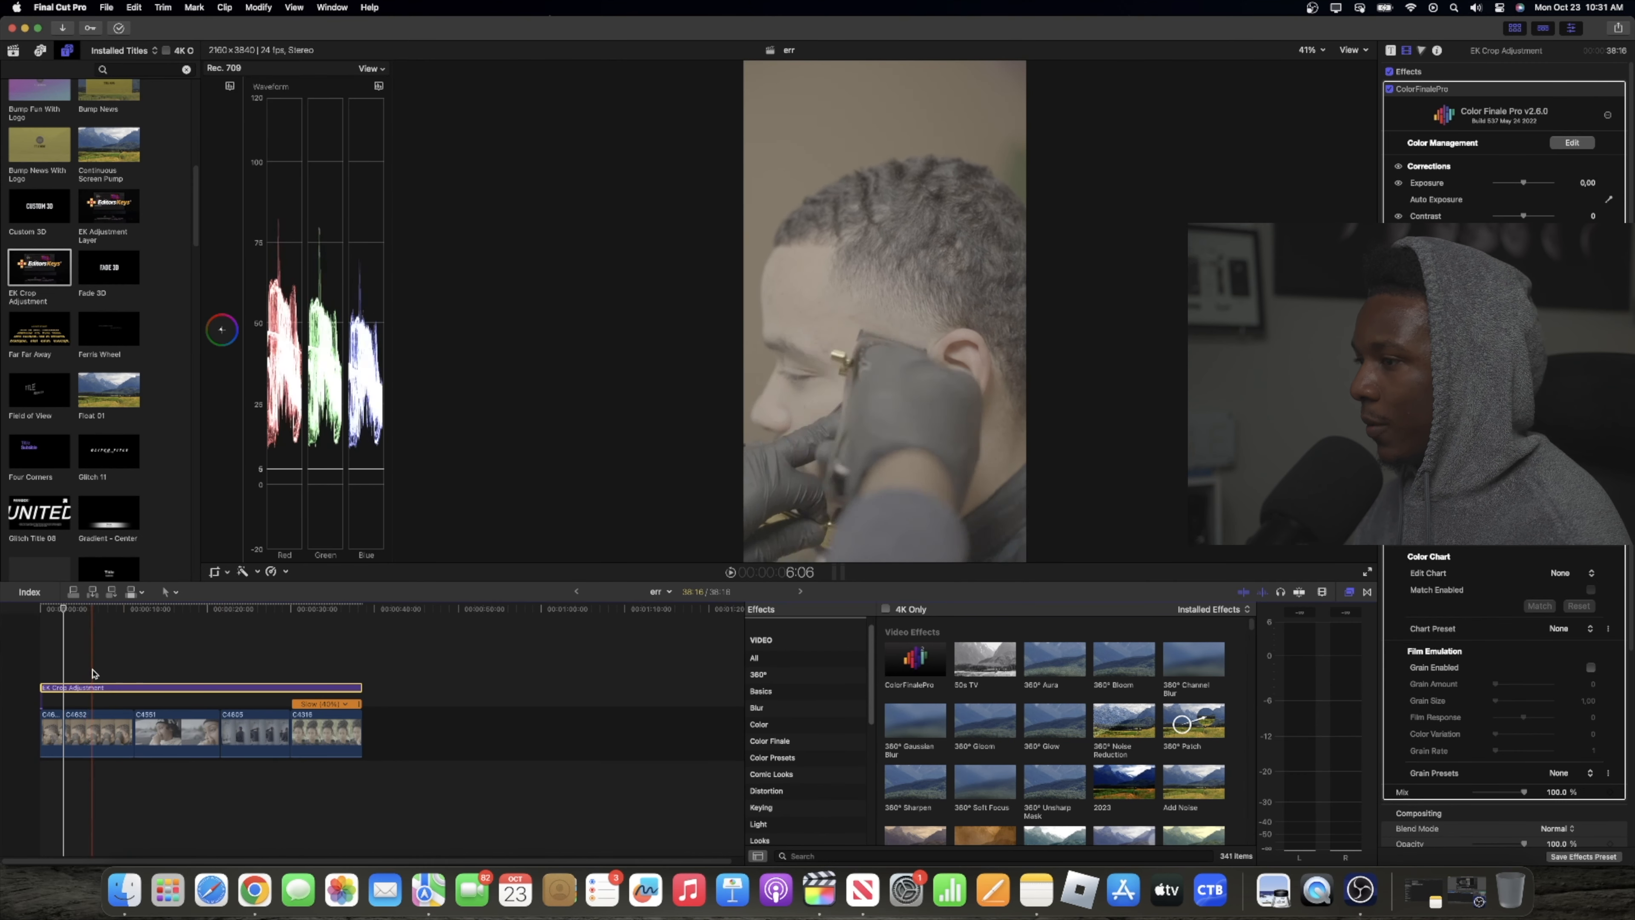
# Step: Set Color Finale's color profile to Input LUT with Bobble LaHele V1, and compare the footage with the adjustment layer off and on
pyautogui.click(135, 671)
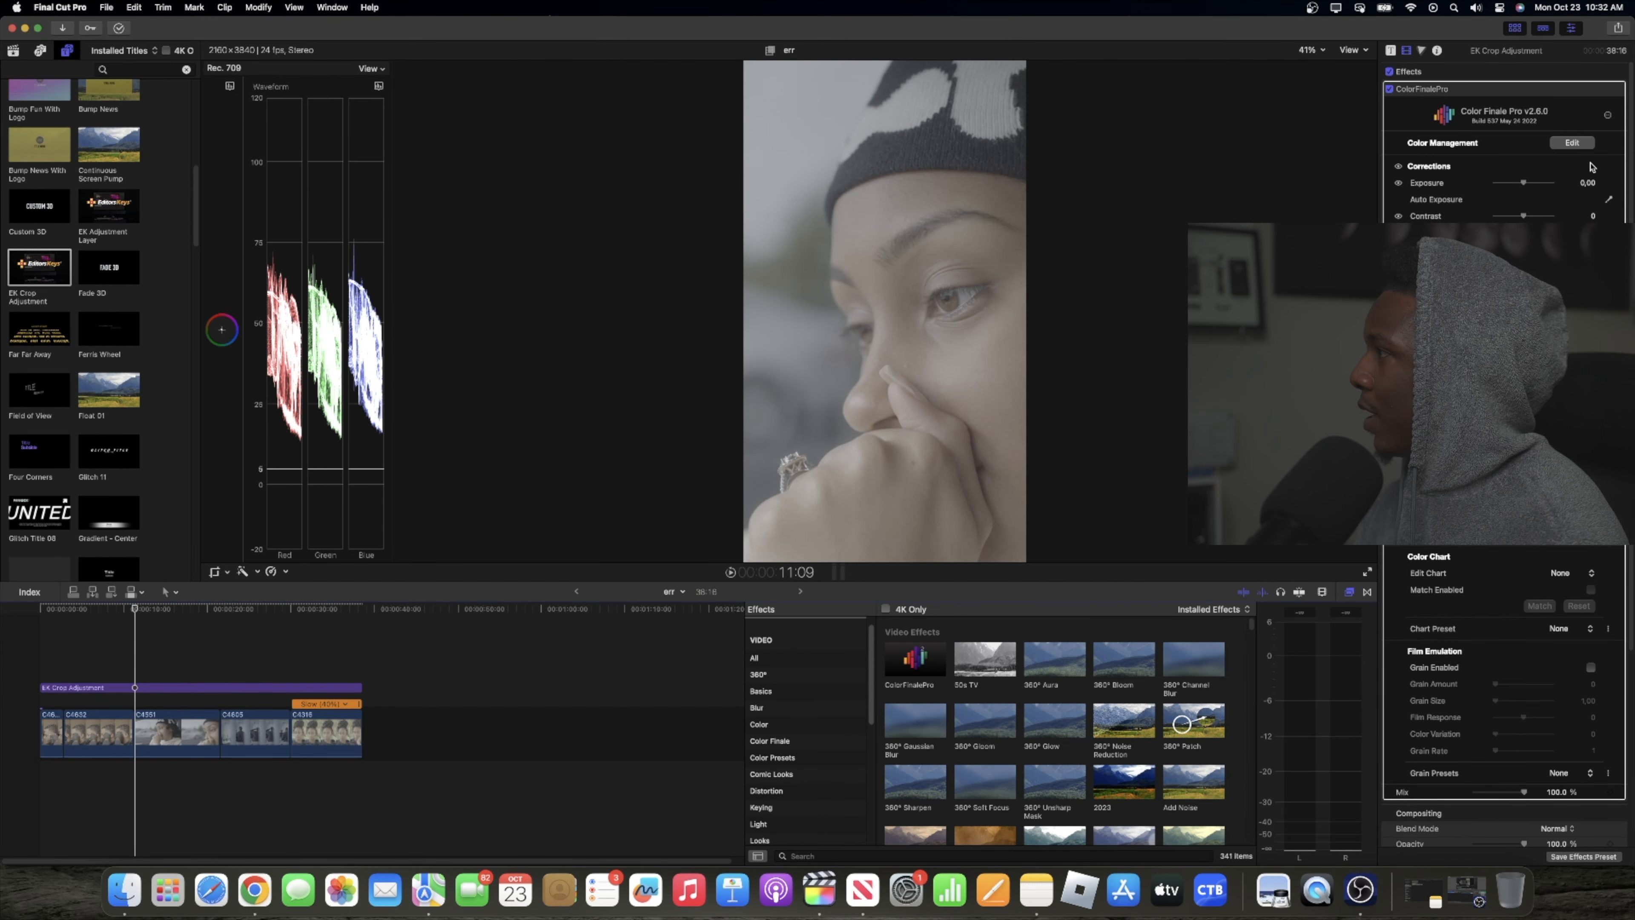
pyautogui.click(1574, 144)
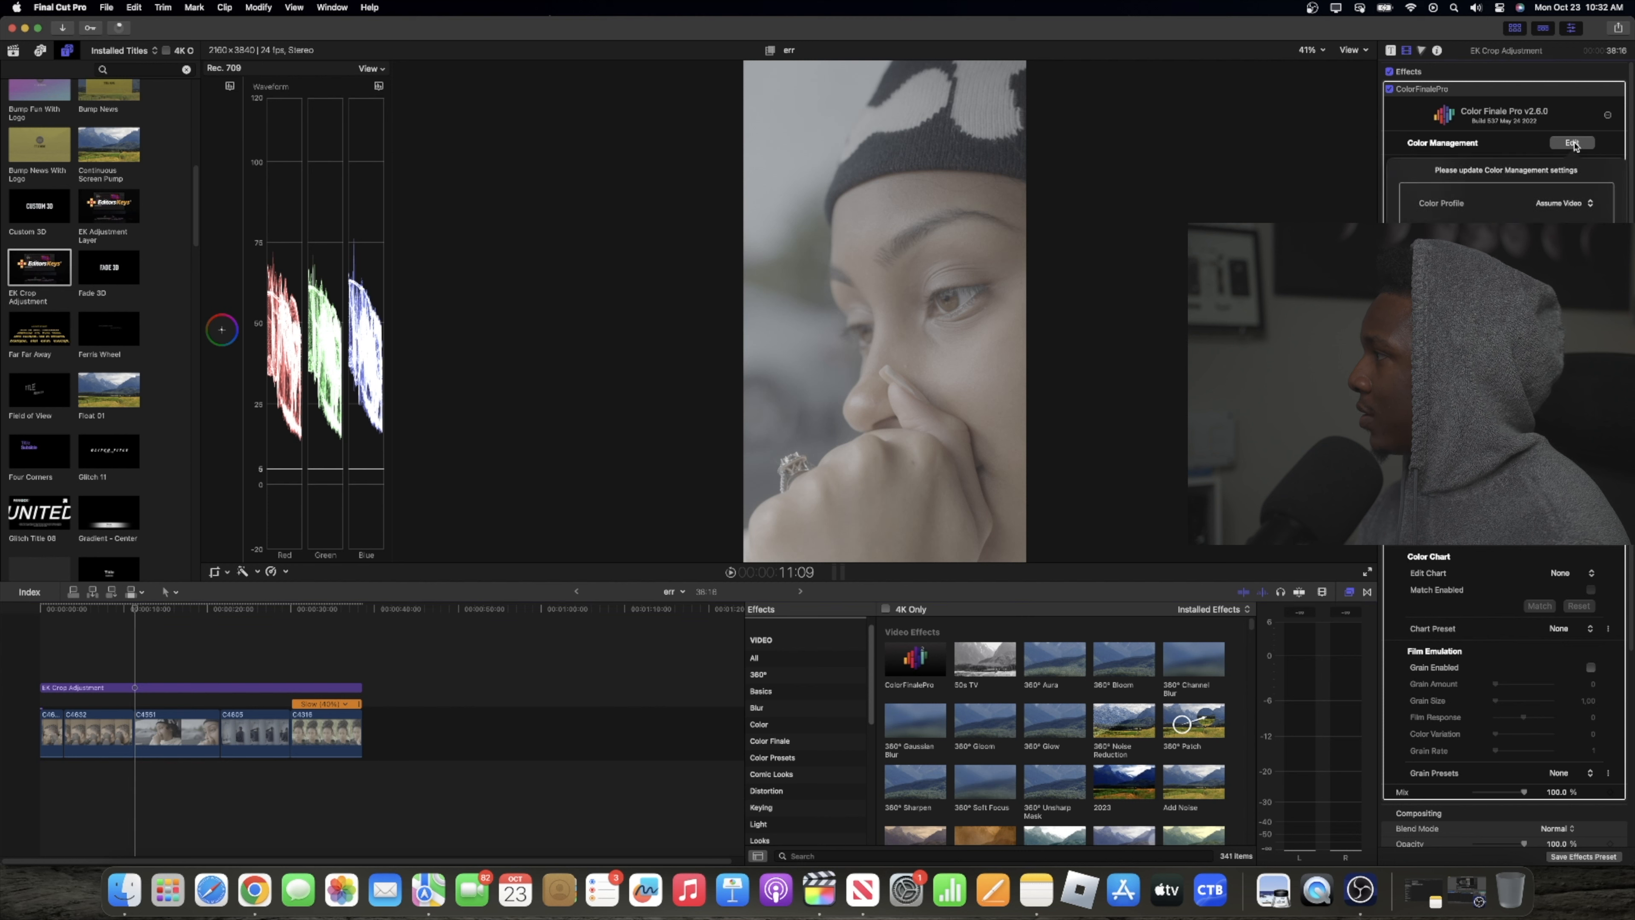
pyautogui.click(1564, 205)
pyautogui.click(1562, 231)
pyautogui.click(1560, 217)
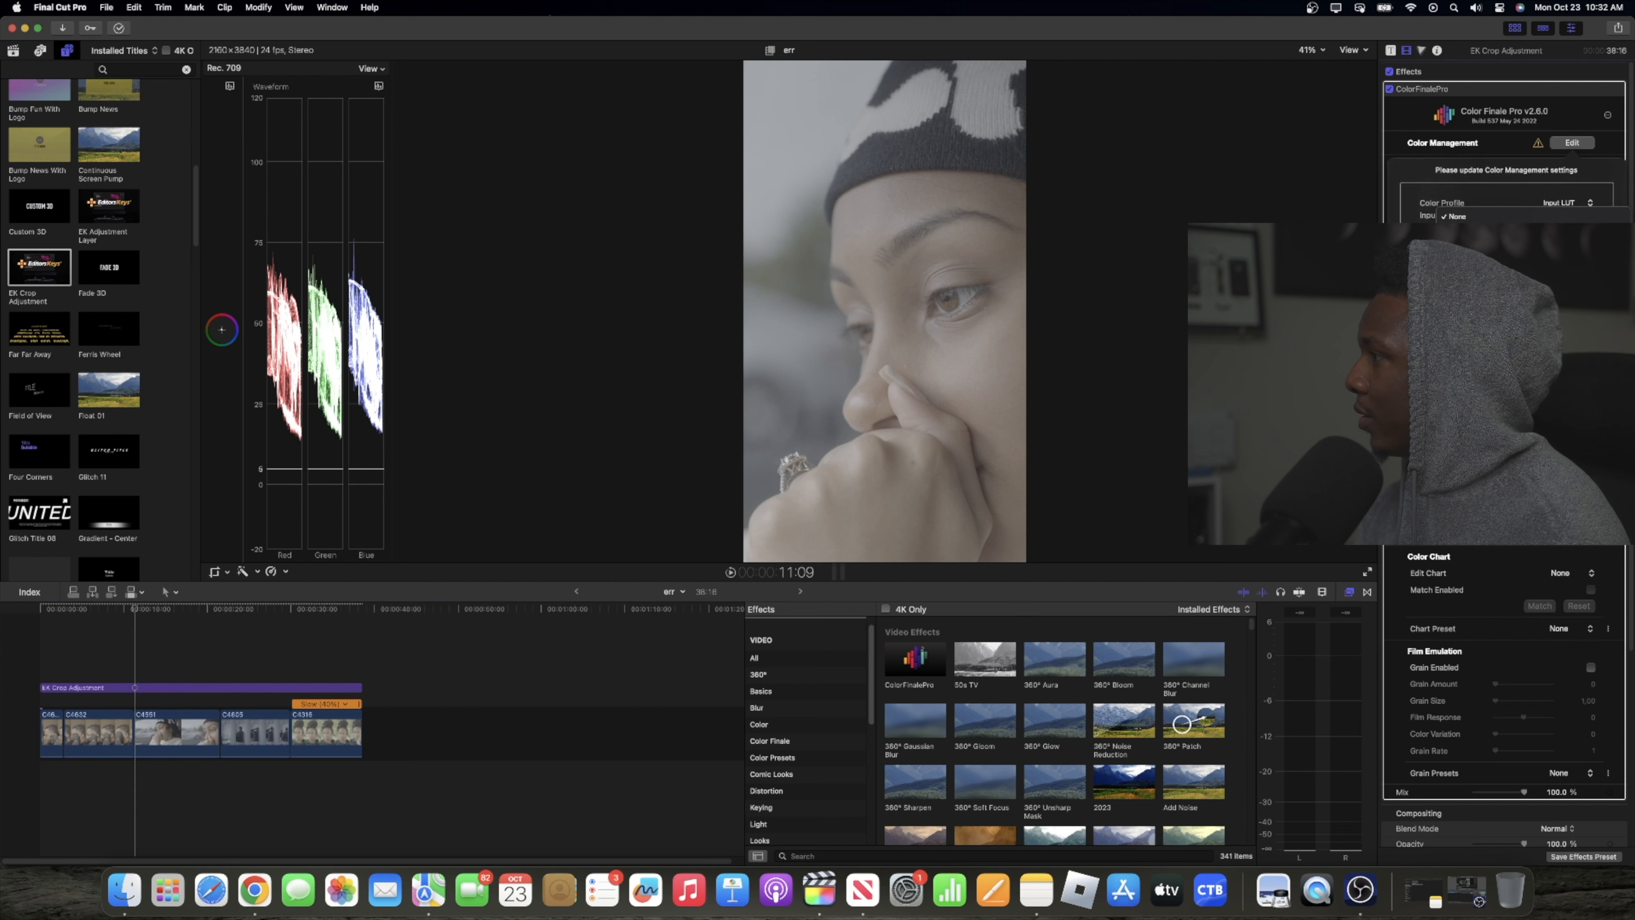
pyautogui.click(1525, 253)
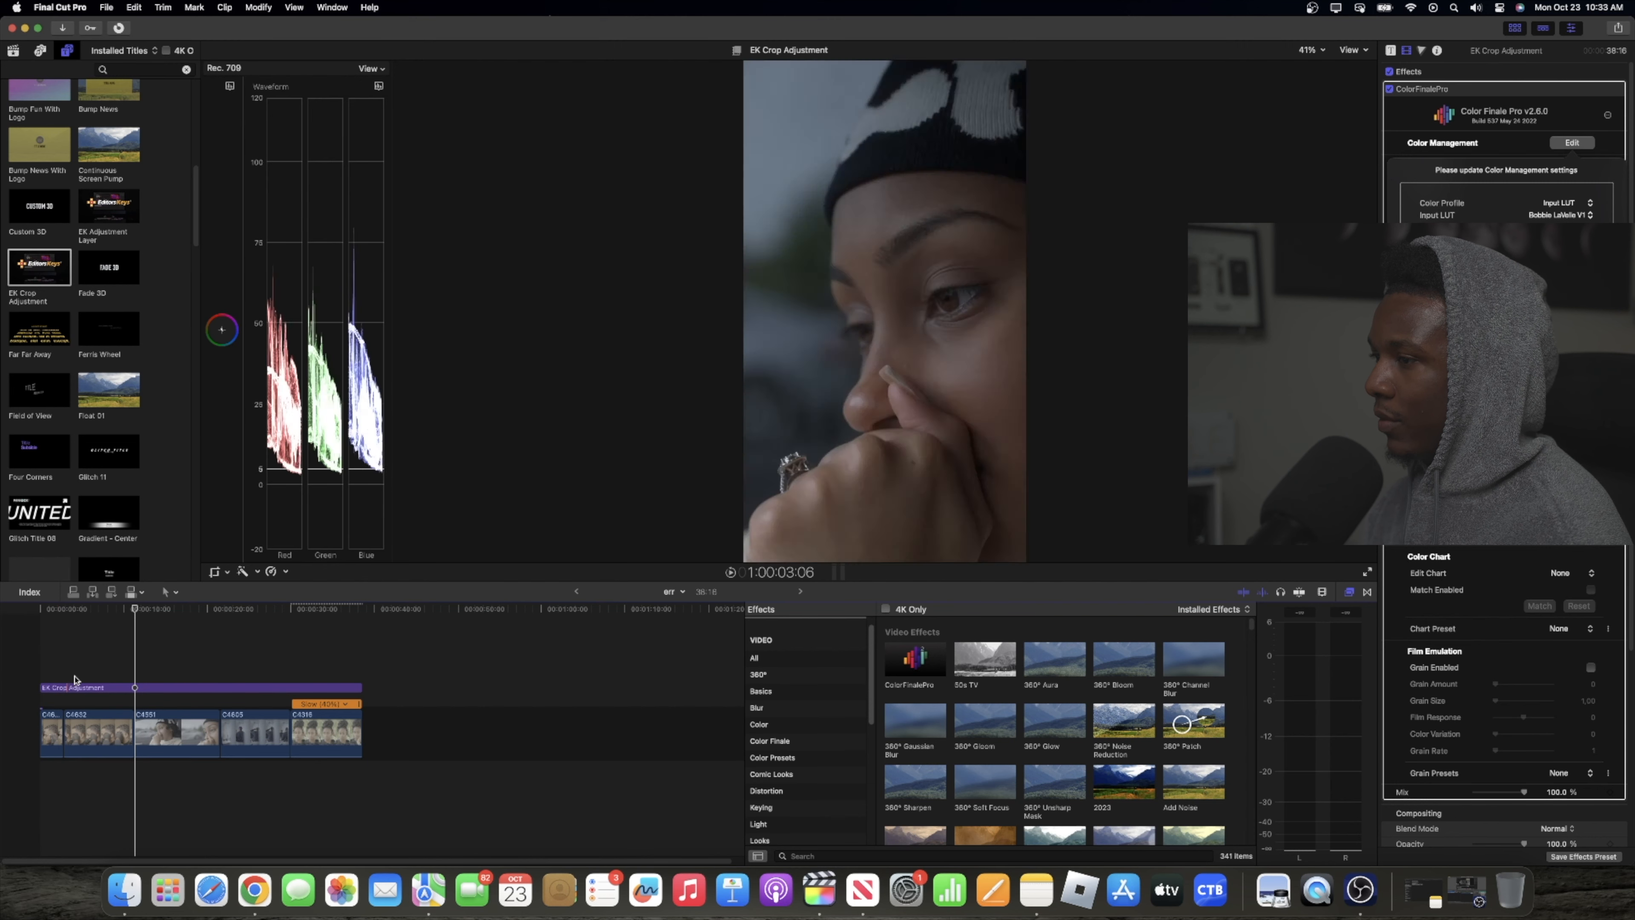
pyautogui.click(93, 689)
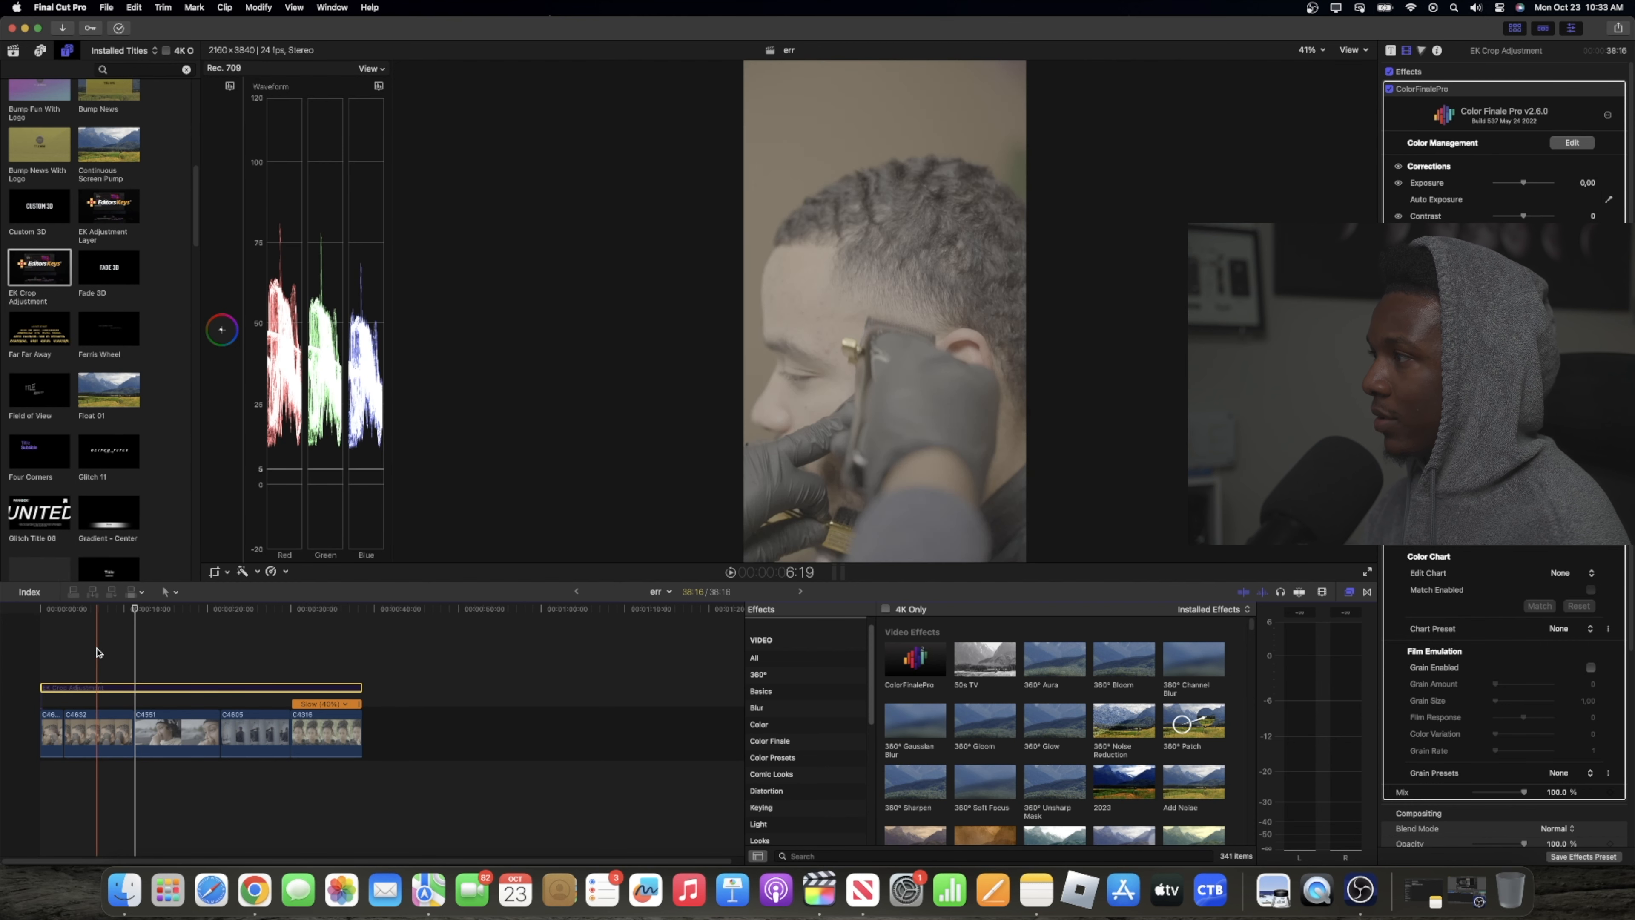
pyautogui.press('v')
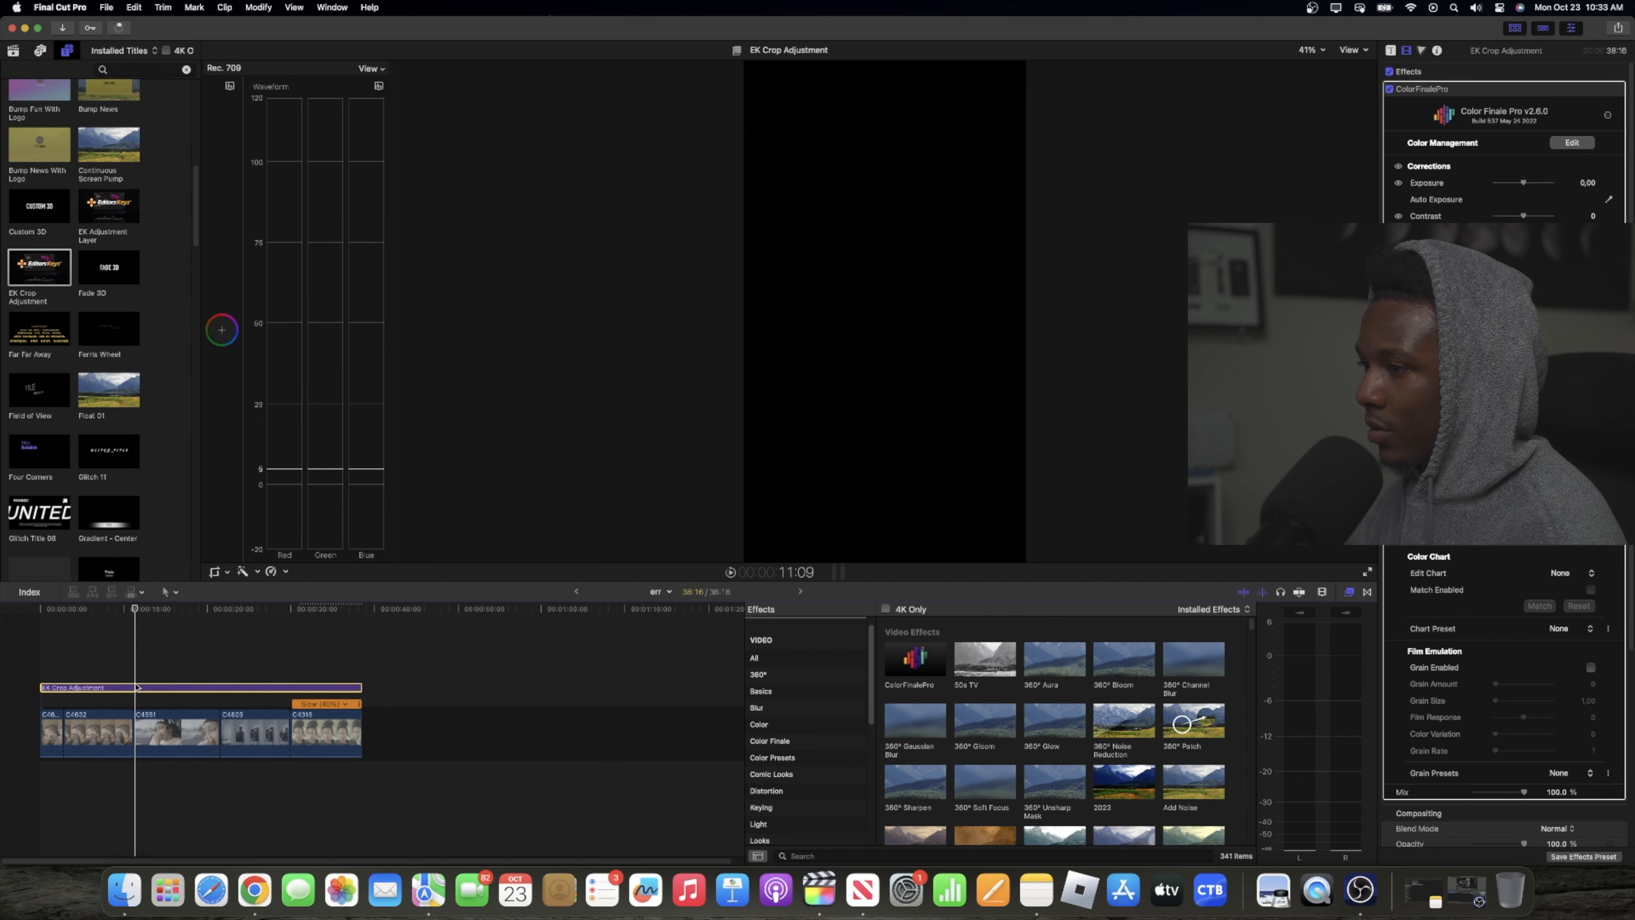
# Step: Split the EK Crop Adjustment layer with the Blade tool at the starts of clips C4551, C4635 and the last clip
pyautogui.press('b')
pyautogui.click(133, 688)
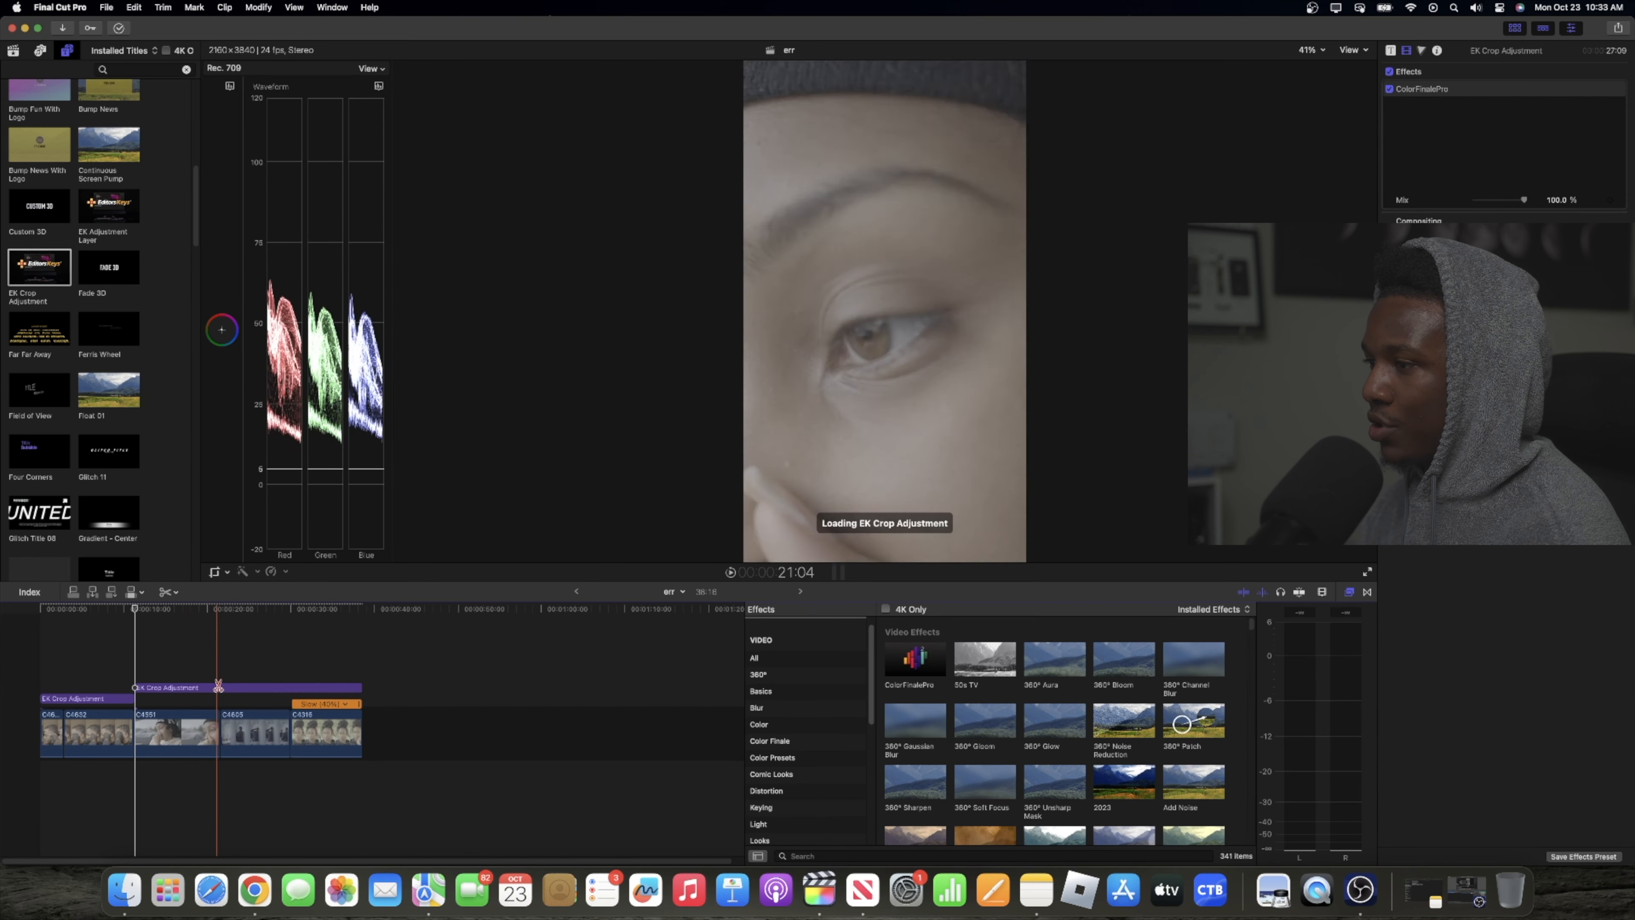
pyautogui.click(219, 688)
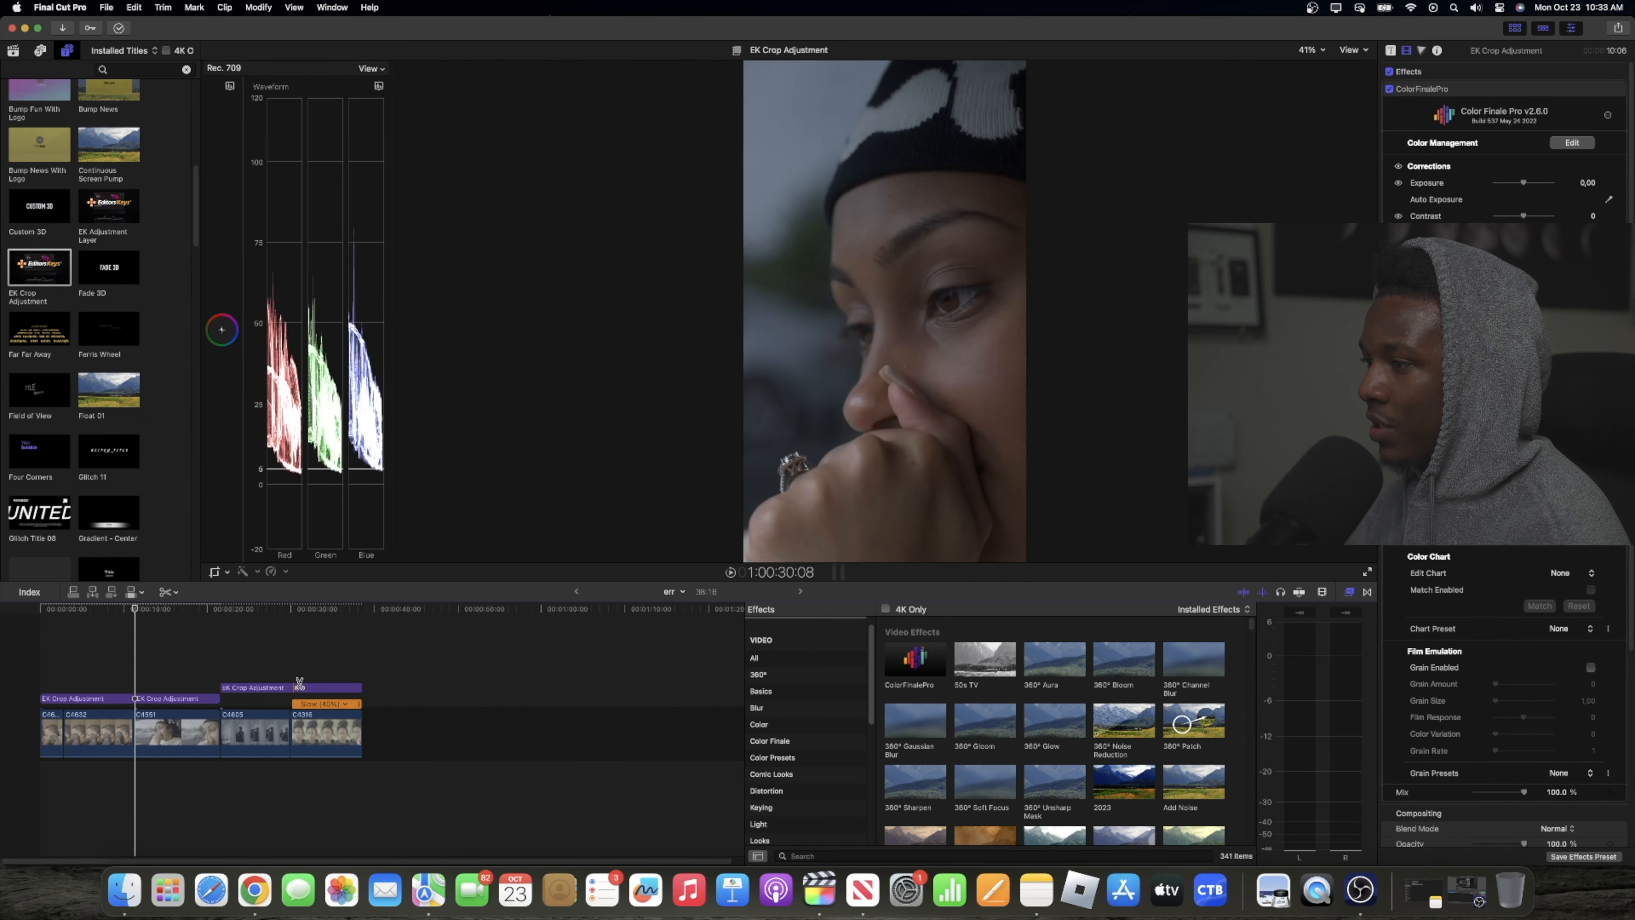
pyautogui.click(293, 687)
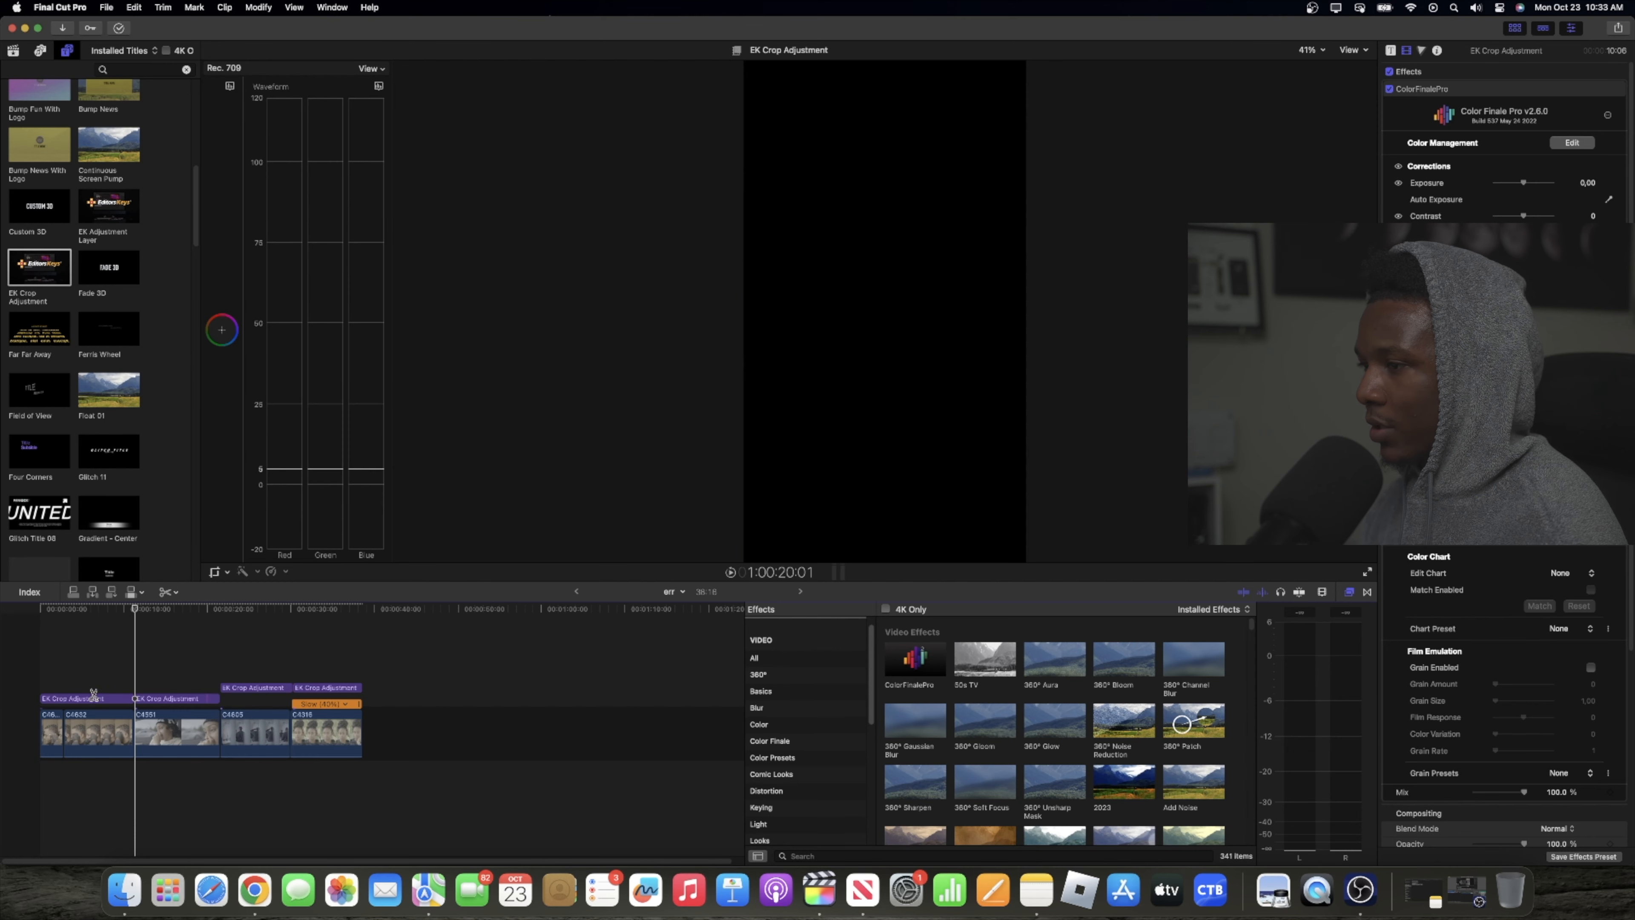
pyautogui.press('a')
# Step: Using Color Wheels on the first adjustment segment, set the master lift to 0.01, gain to 0.06 and gamma to -0.03
pyautogui.click(73, 666)
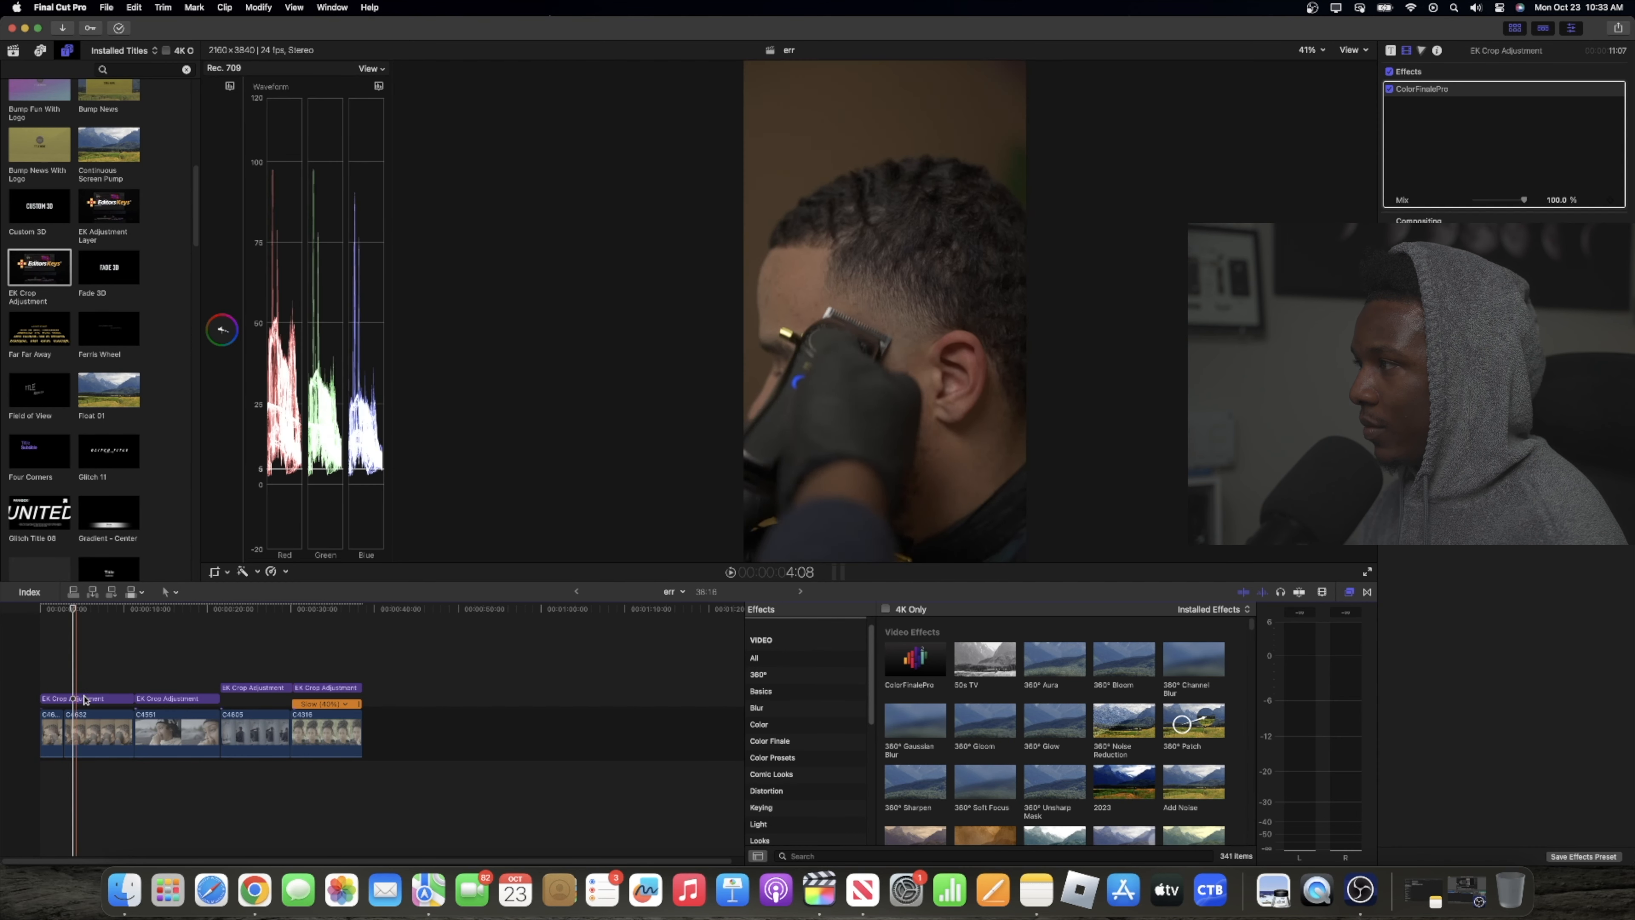
pyautogui.click(84, 699)
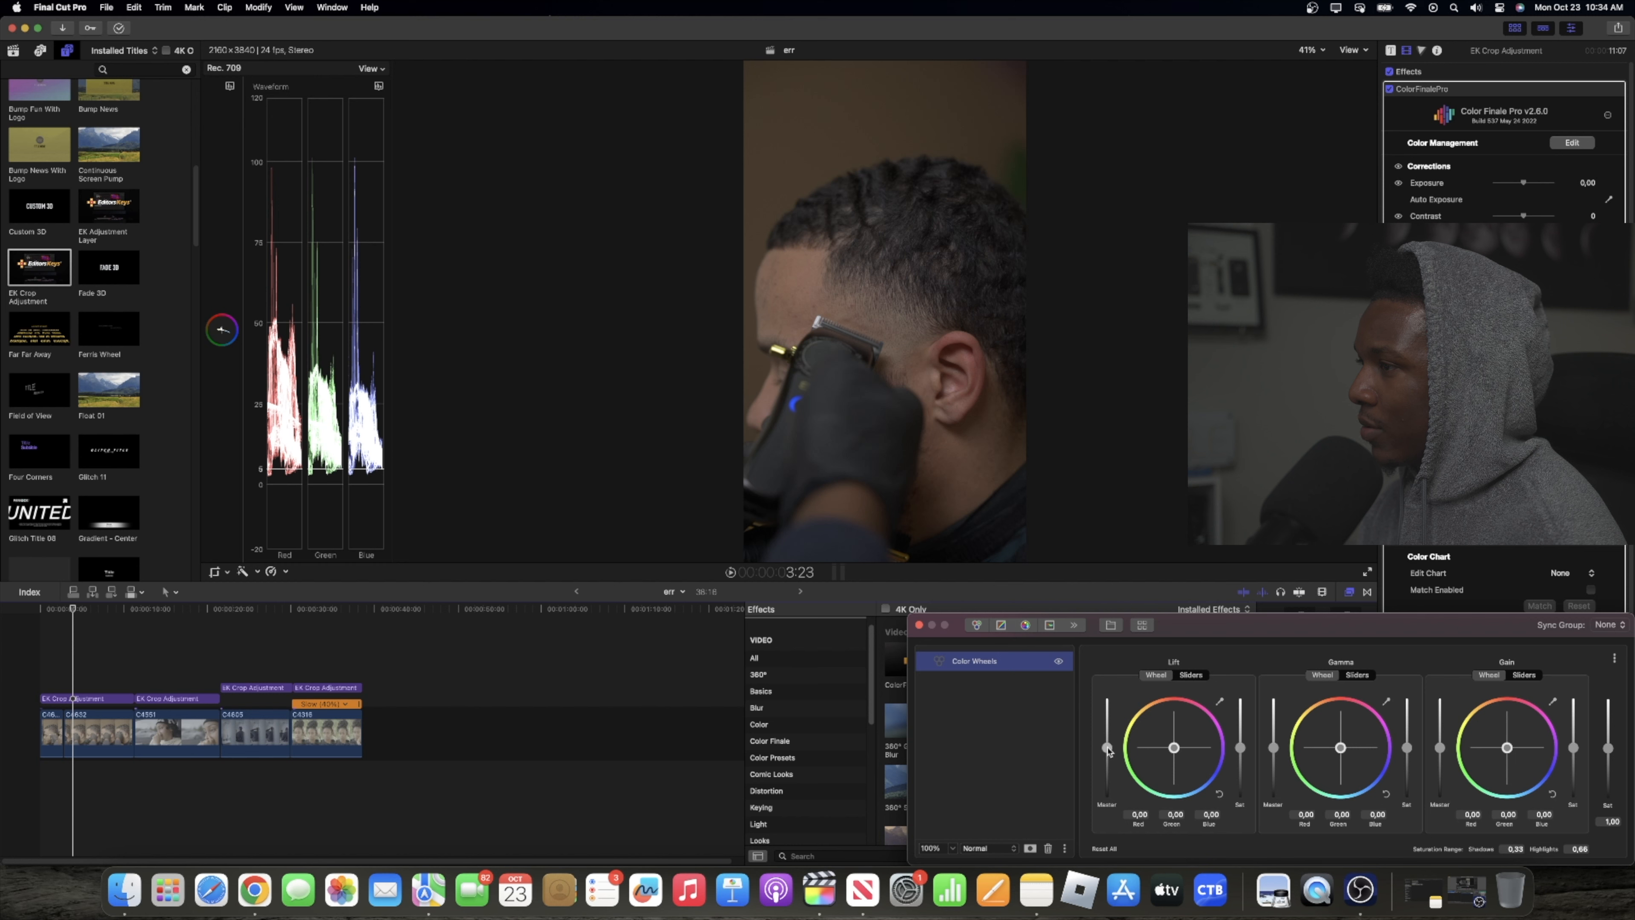
pyautogui.moveTo(1108, 749); pyautogui.dragTo(1108, 751)
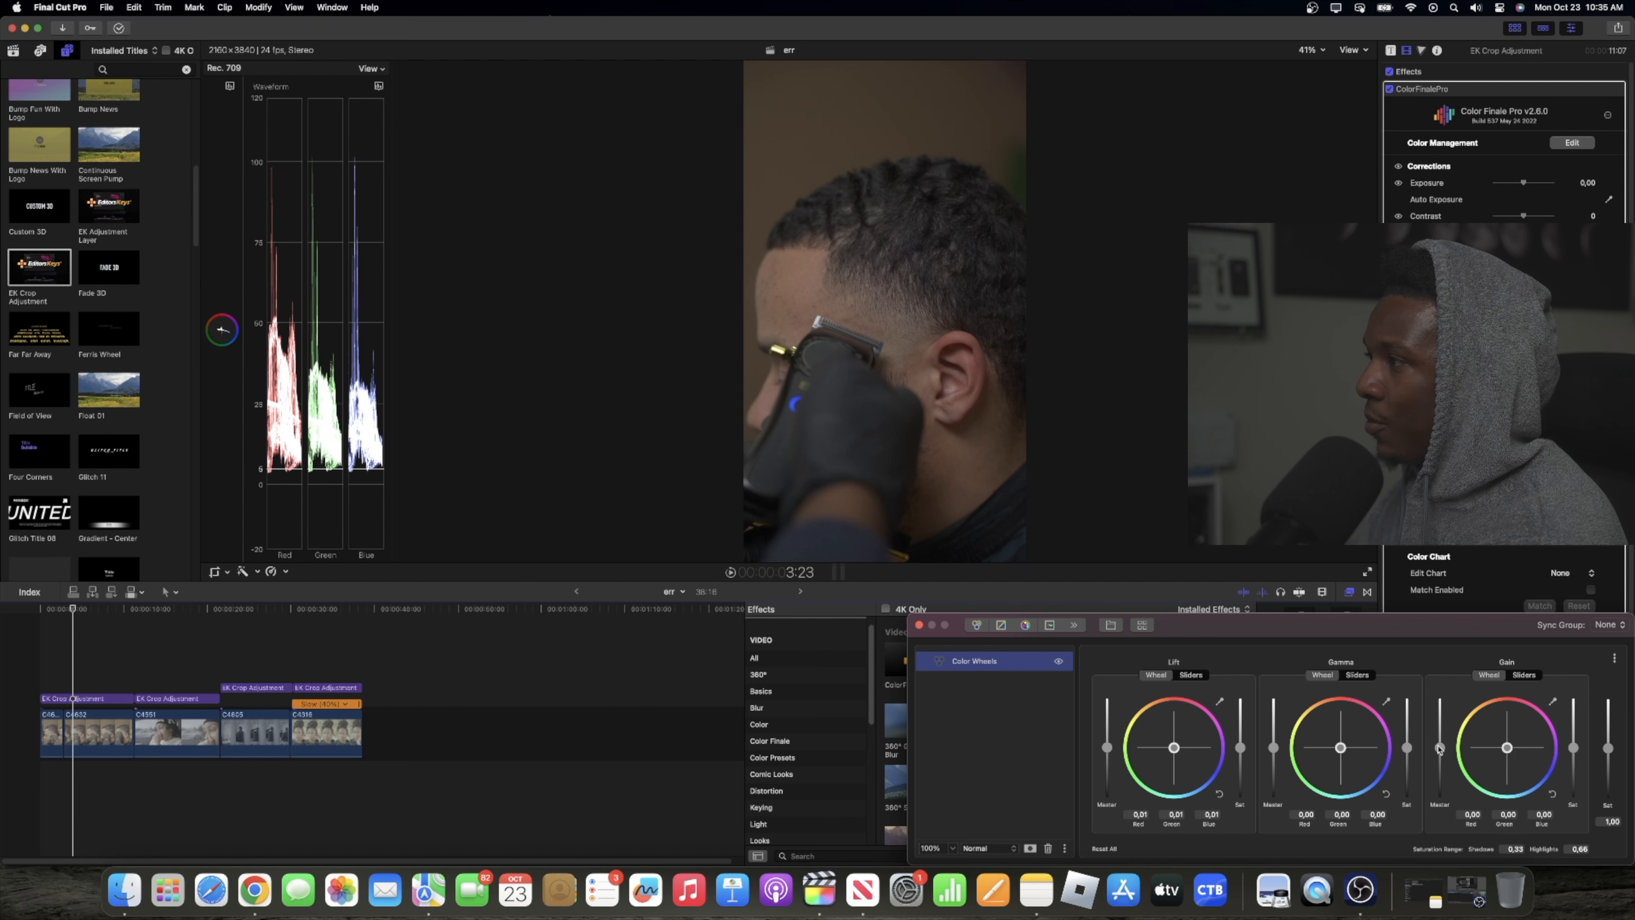
pyautogui.moveTo(1439, 748); pyautogui.dragTo(1440, 745)
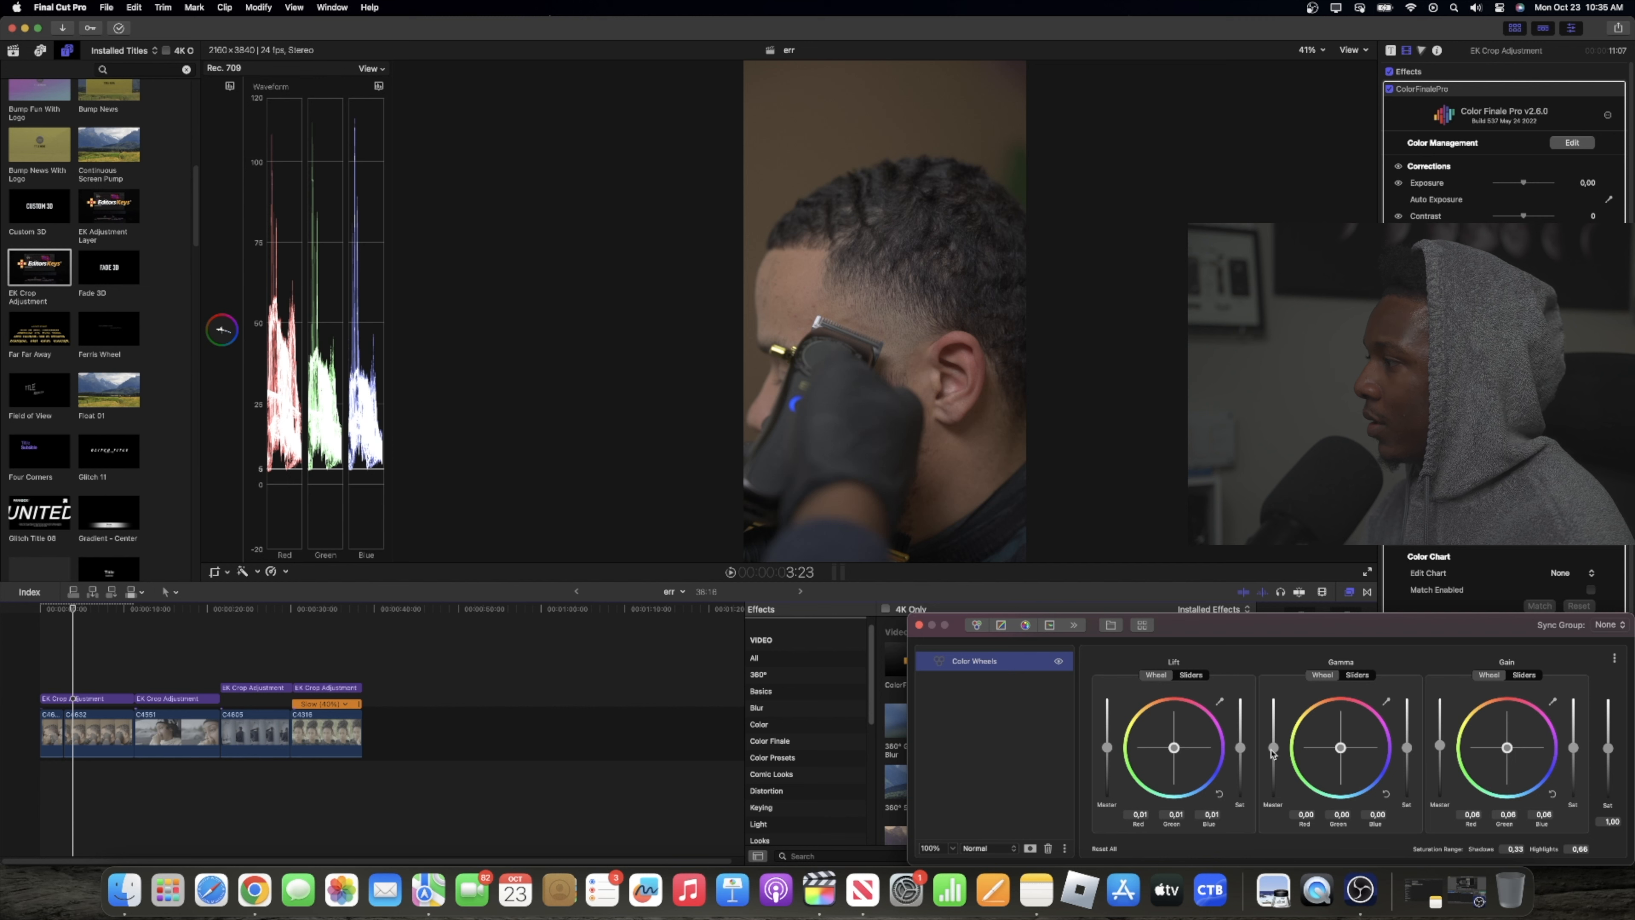
pyautogui.moveTo(1272, 753); pyautogui.dragTo(1273, 754)
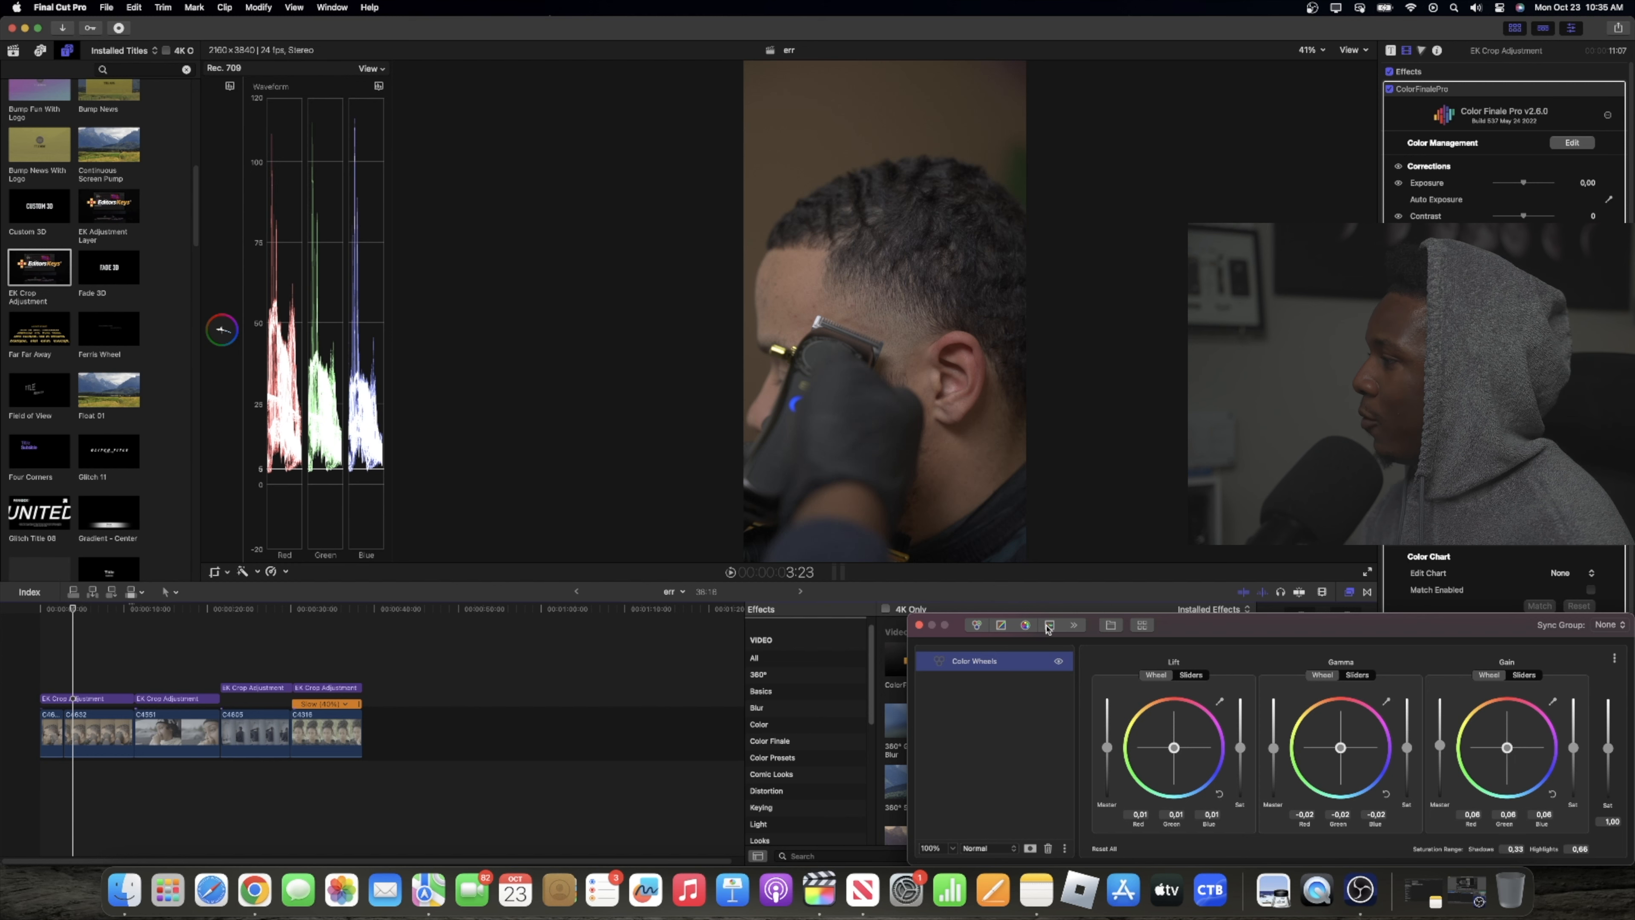
# Step: Add HSL Curves, sample the man's forehead skin tone in Hue vs Sat and lower that hue's saturation slightly
pyautogui.click(1049, 626)
pyautogui.click(1285, 664)
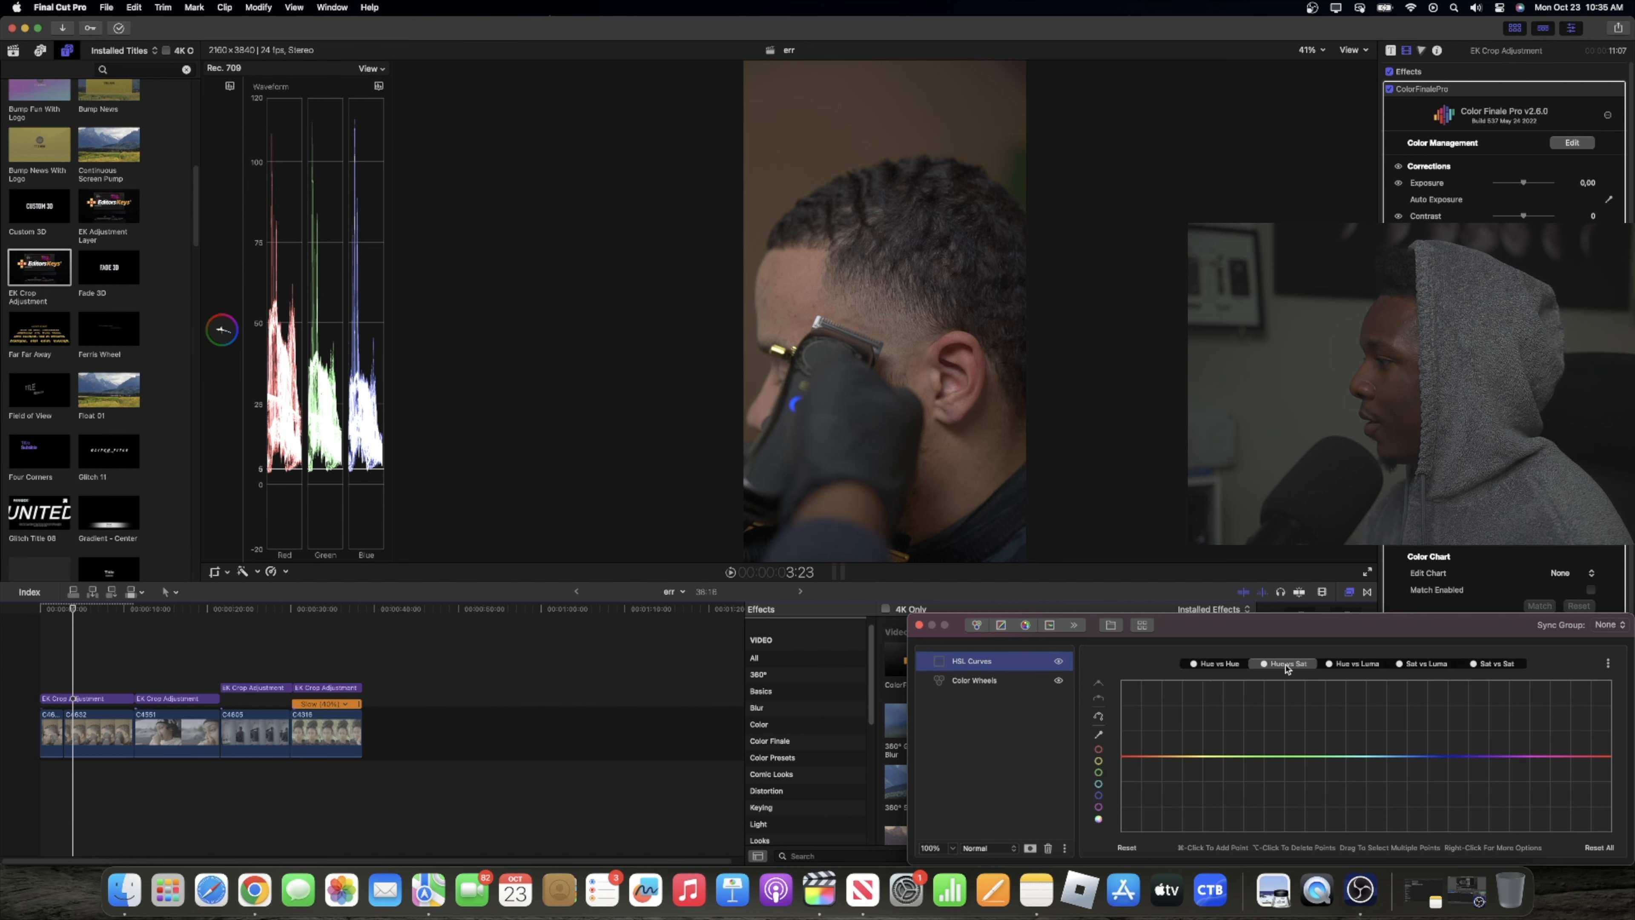
pyautogui.click(1099, 734)
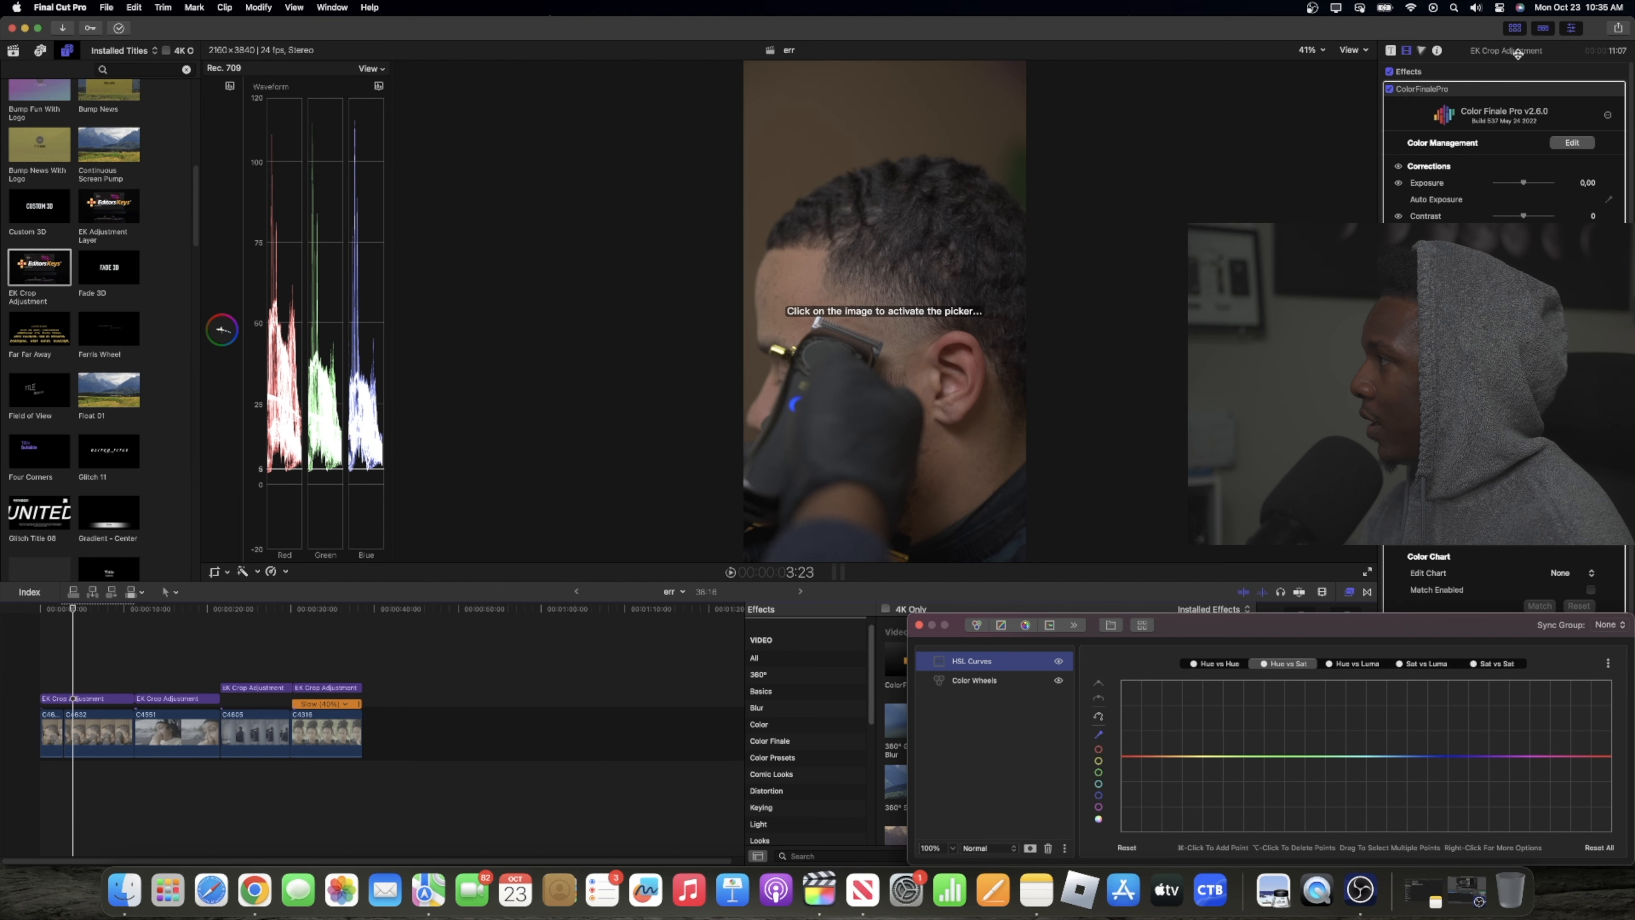
pyautogui.click(1496, 107)
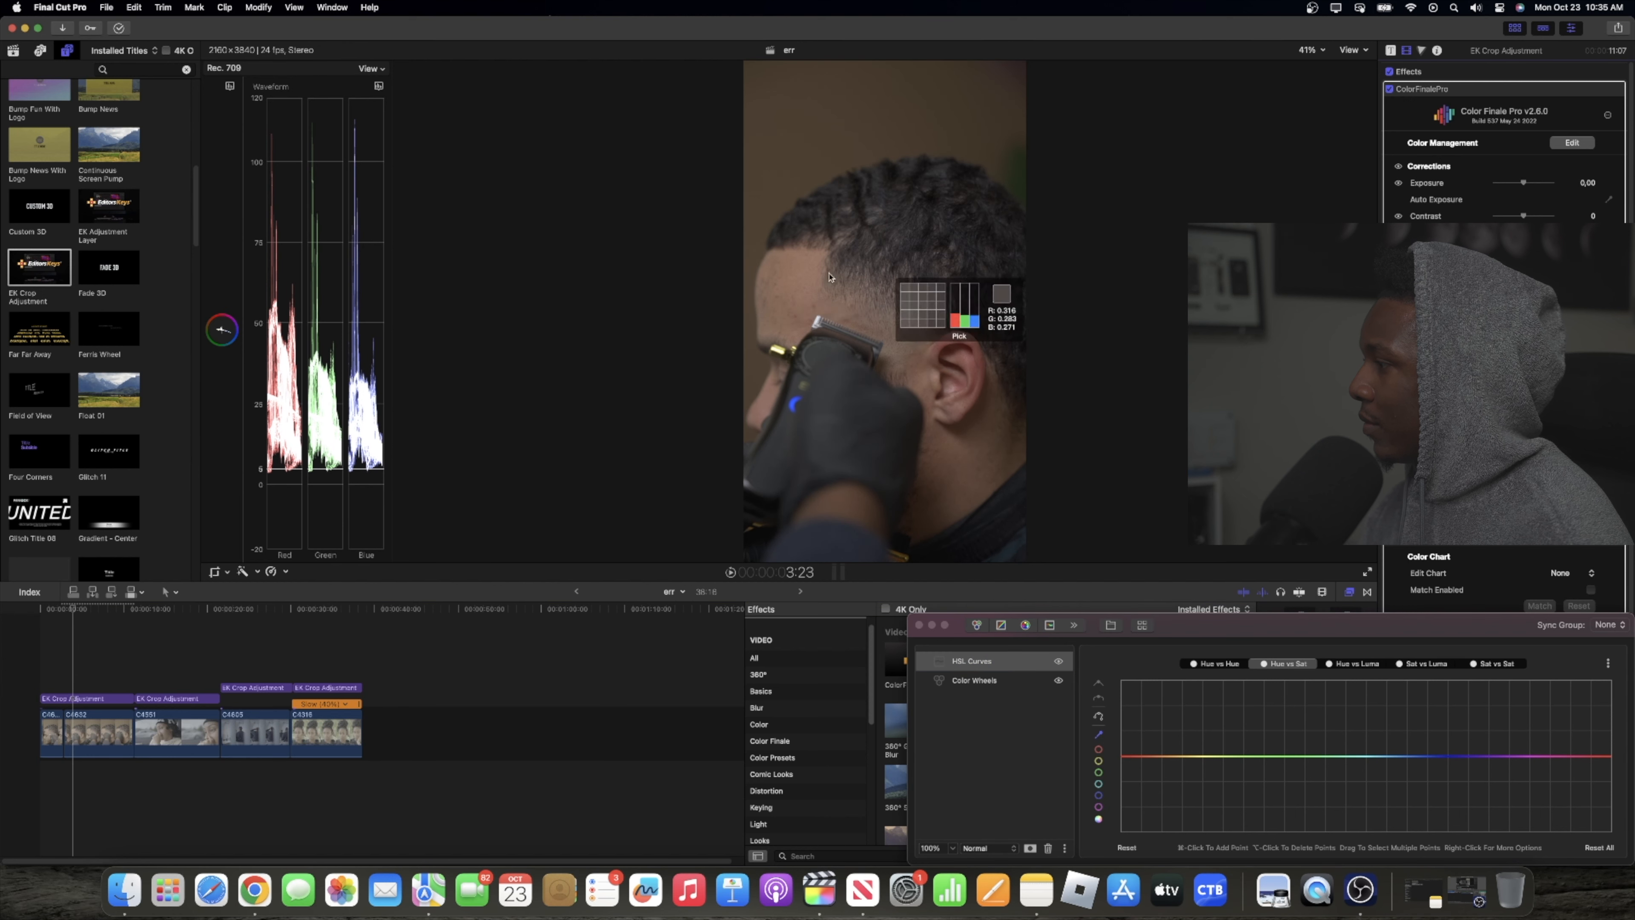
pyautogui.click(802, 275)
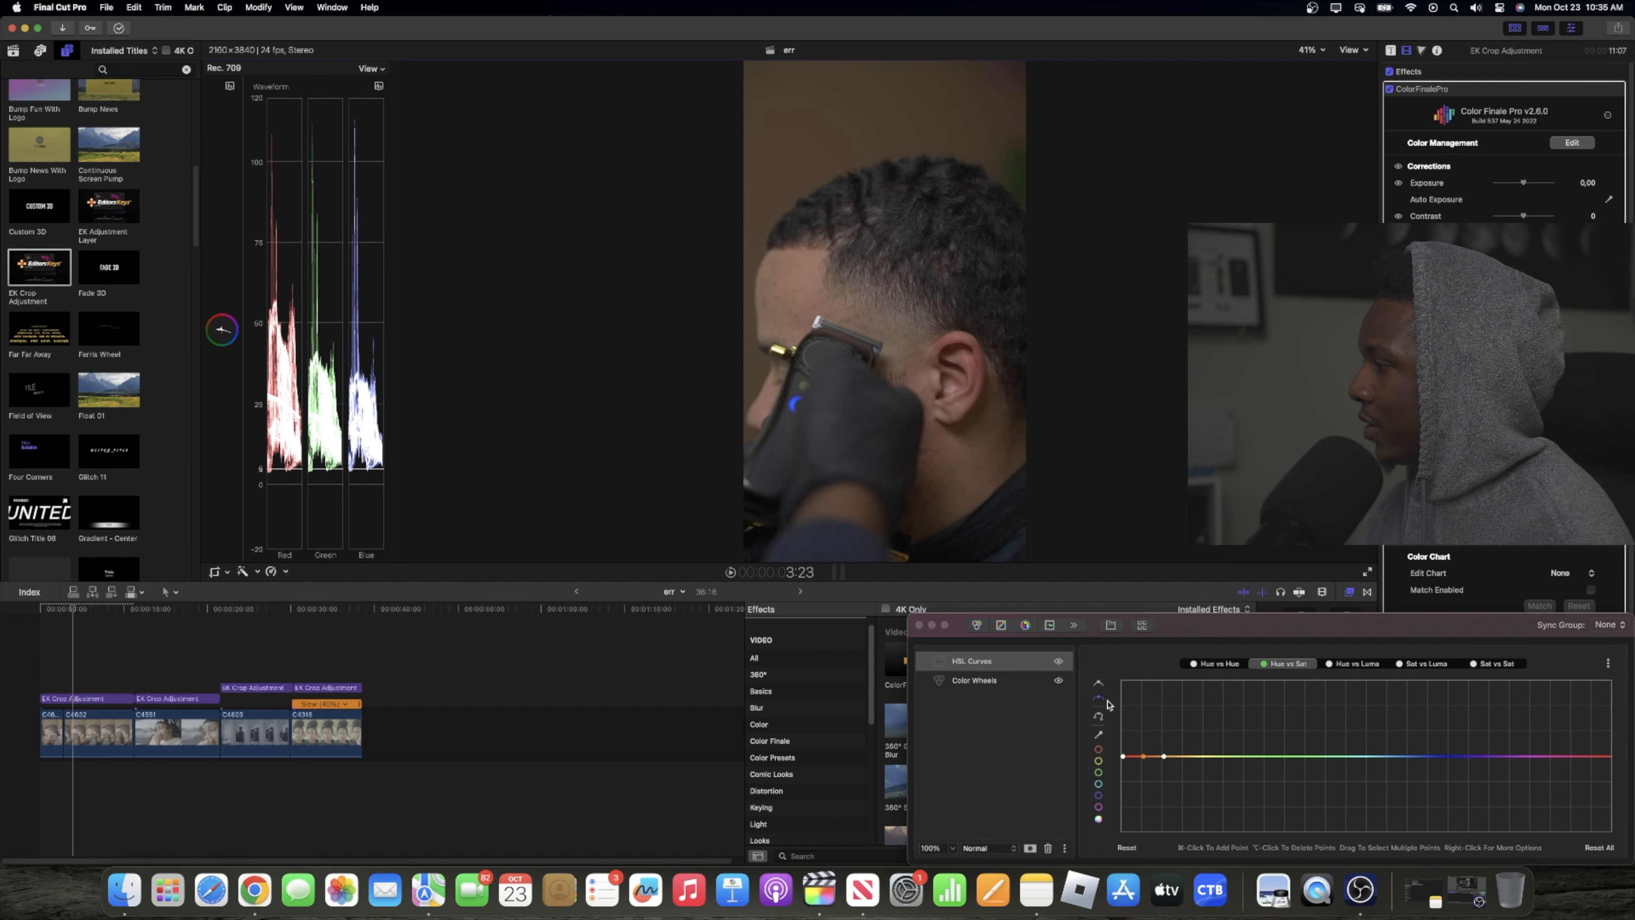
pyautogui.click(1143, 760)
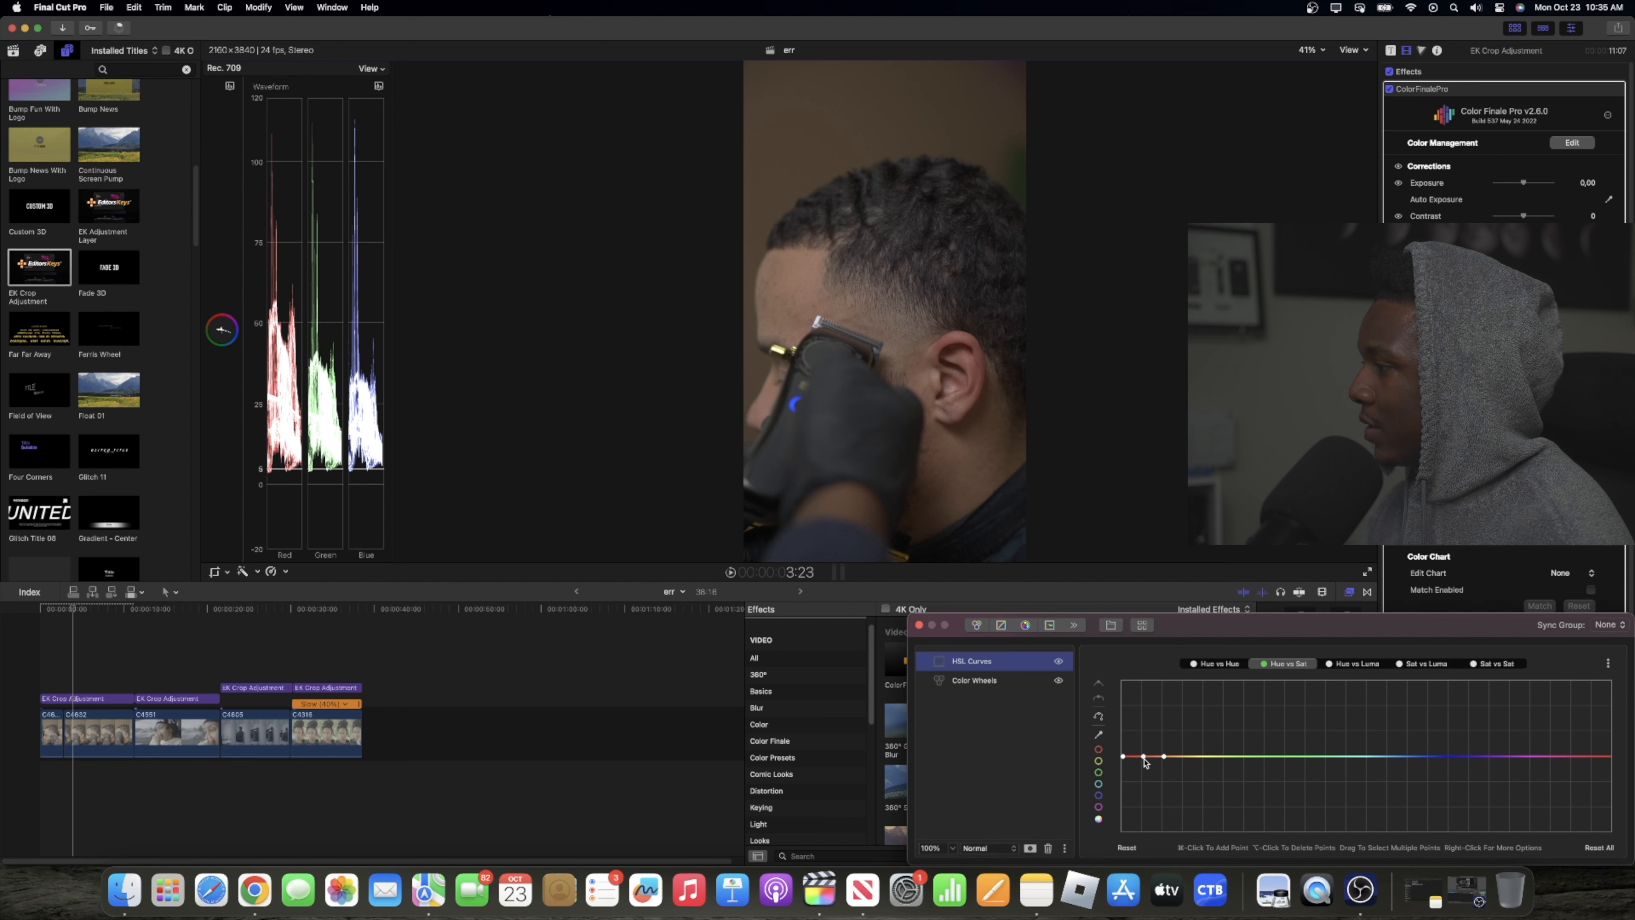
pyautogui.moveTo(1144, 759); pyautogui.dragTo(1143, 762)
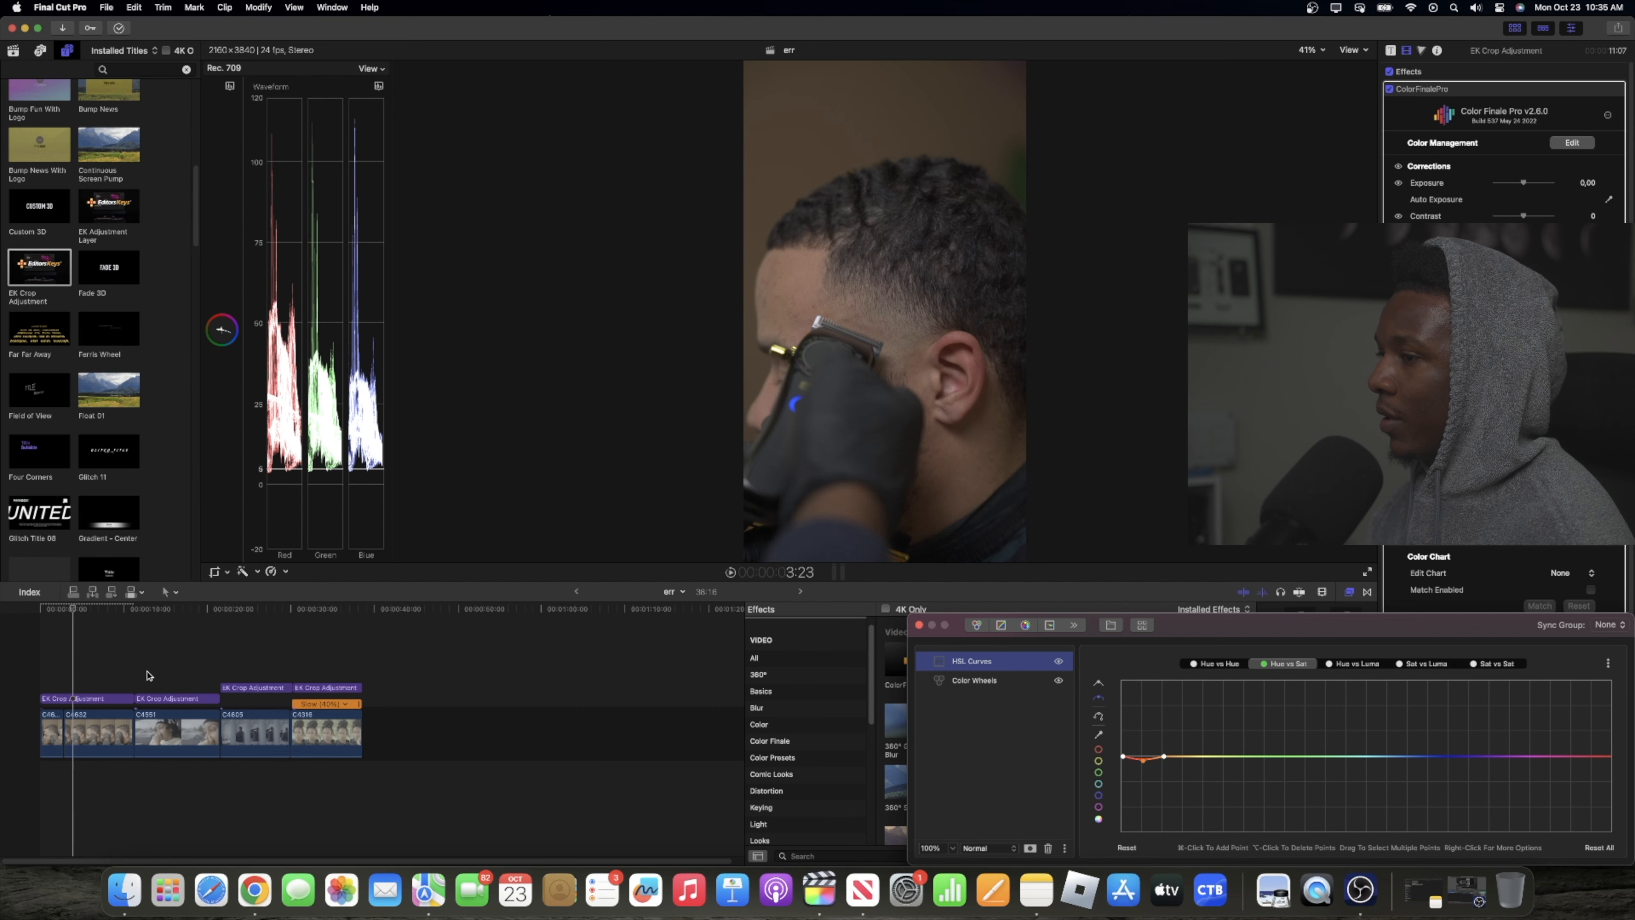
# Step: Review the graded footage in full screen from near the start of the timeline
pyautogui.click(47, 663)
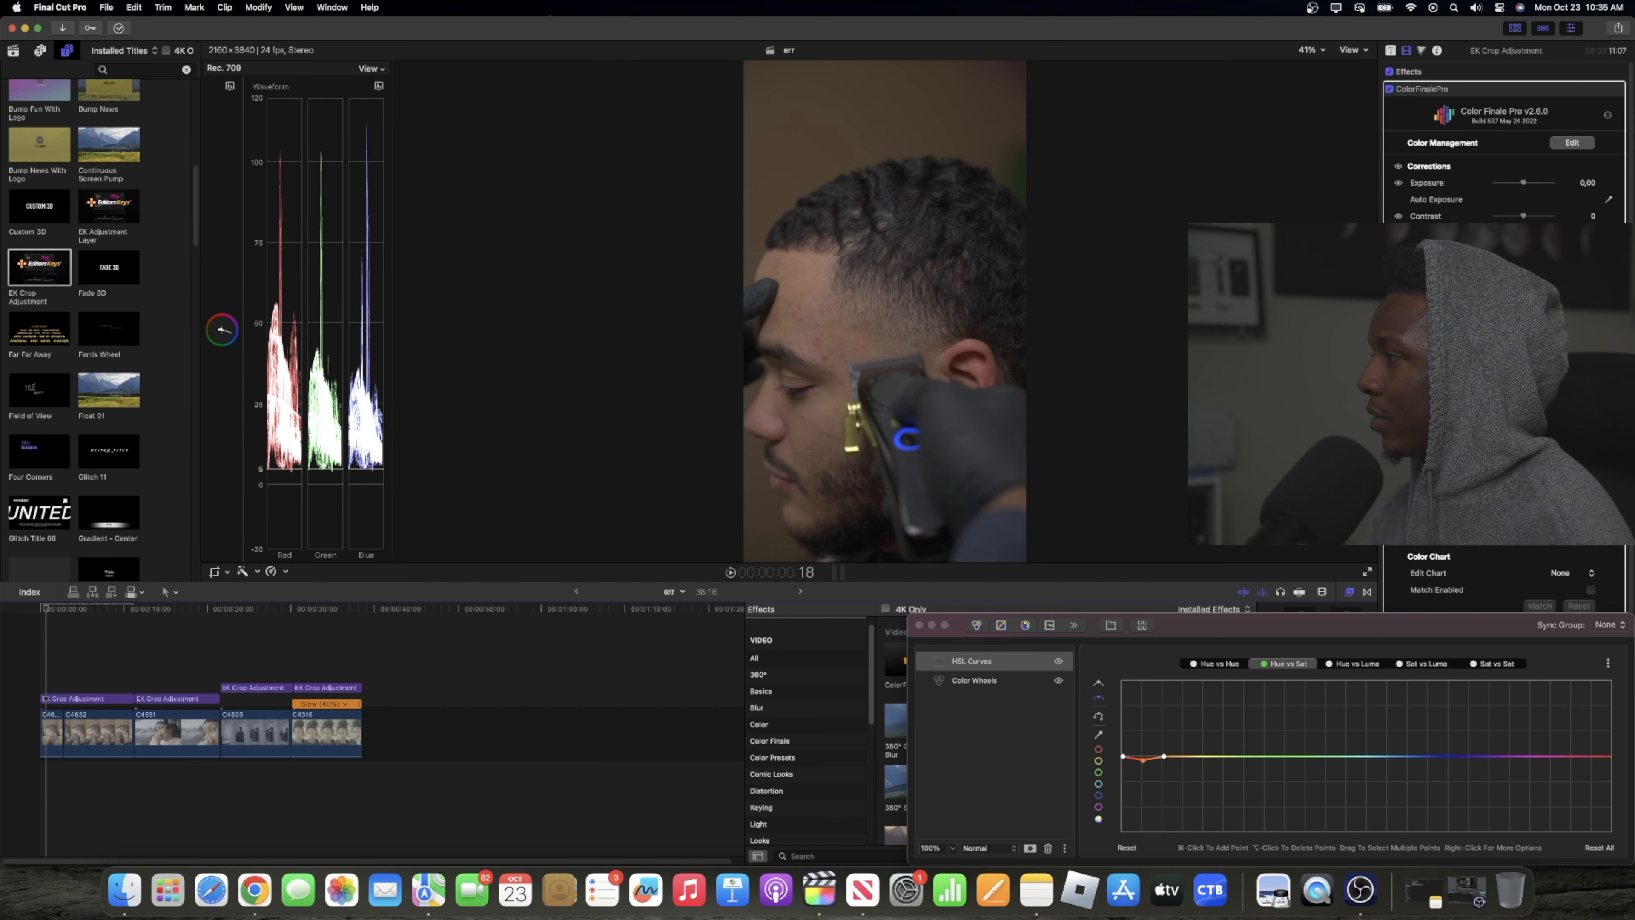
pyautogui.click(1369, 573)
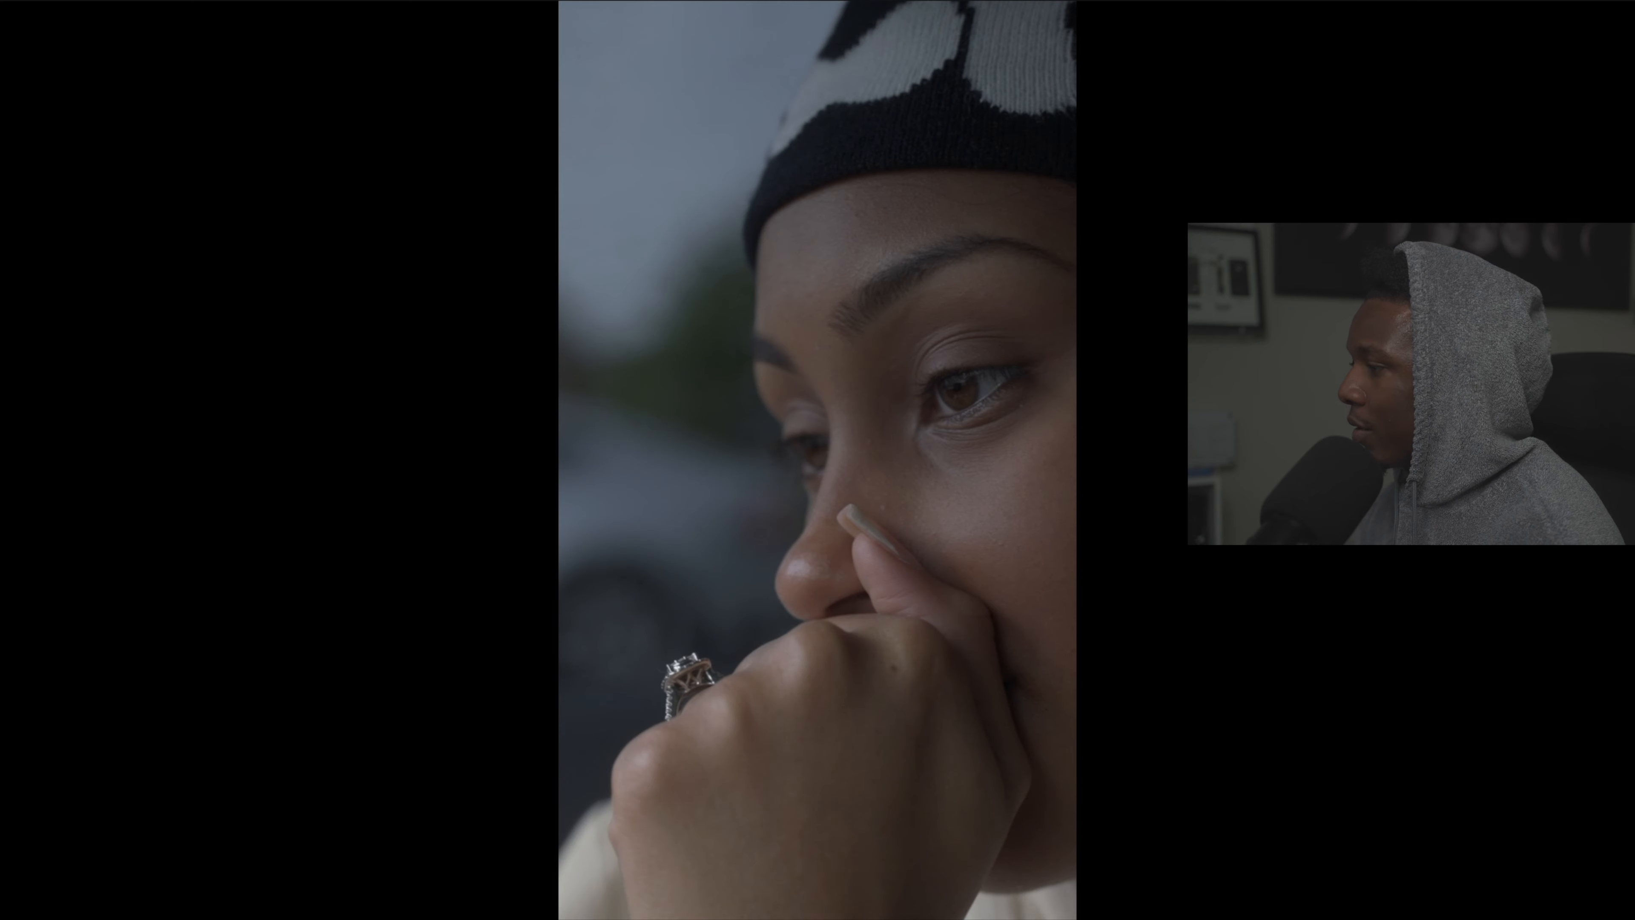
pyautogui.click(937, 870)
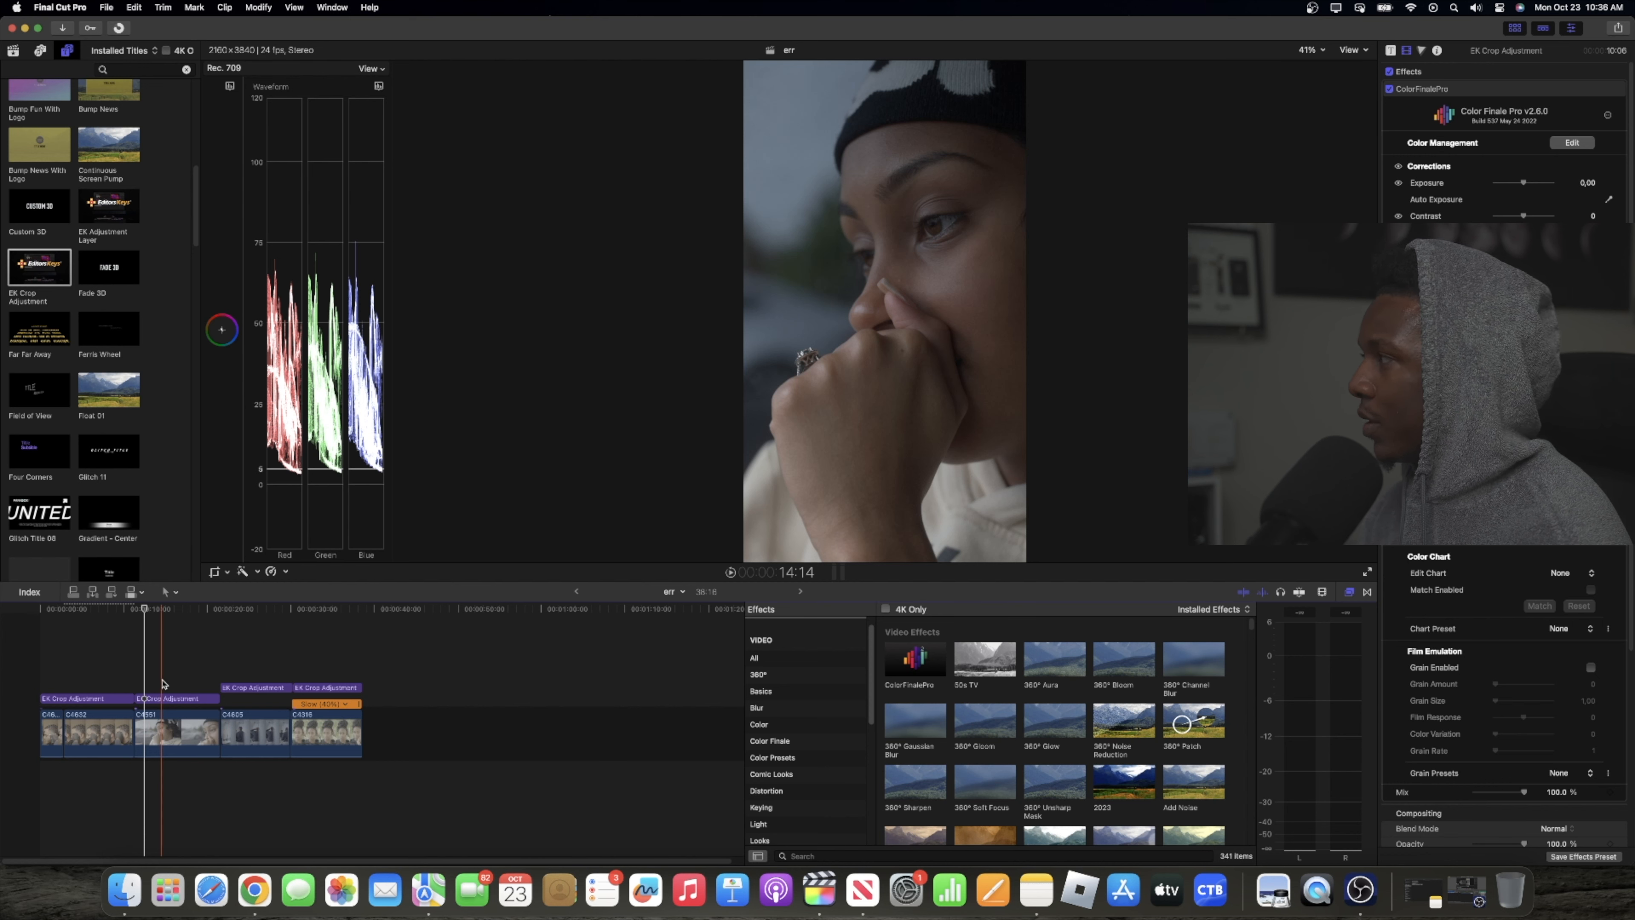
# Step: Add Color Wheels and HSL Curves corrections to the adjustment segment above clip C4551 and display its Color Wheels controls
pyautogui.click(161, 684)
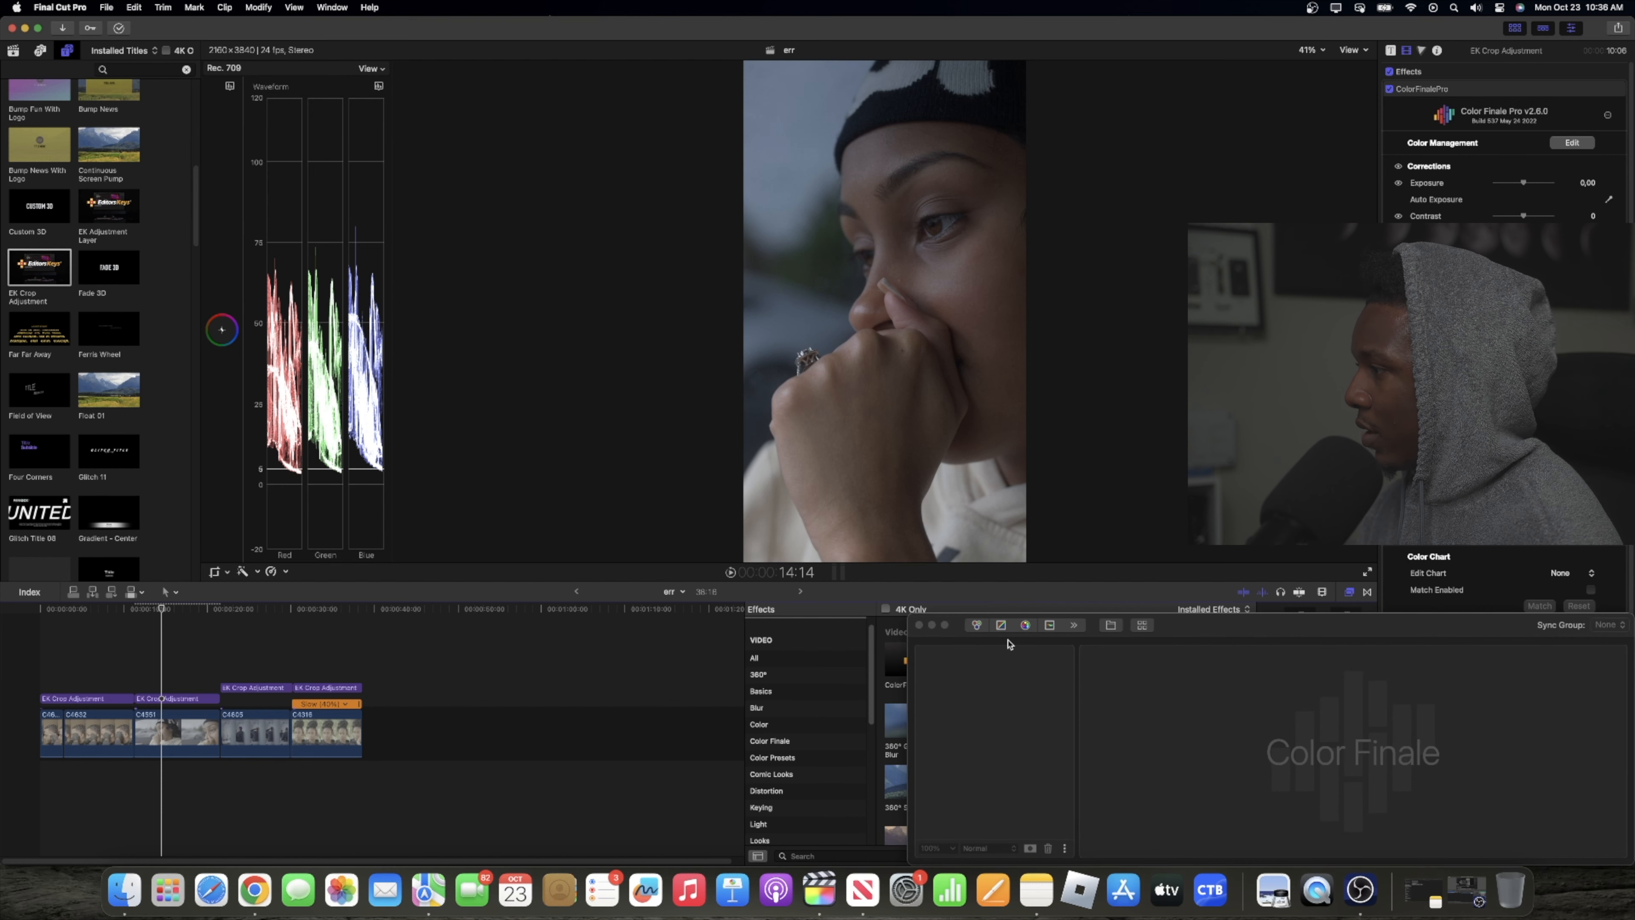
pyautogui.click(999, 625)
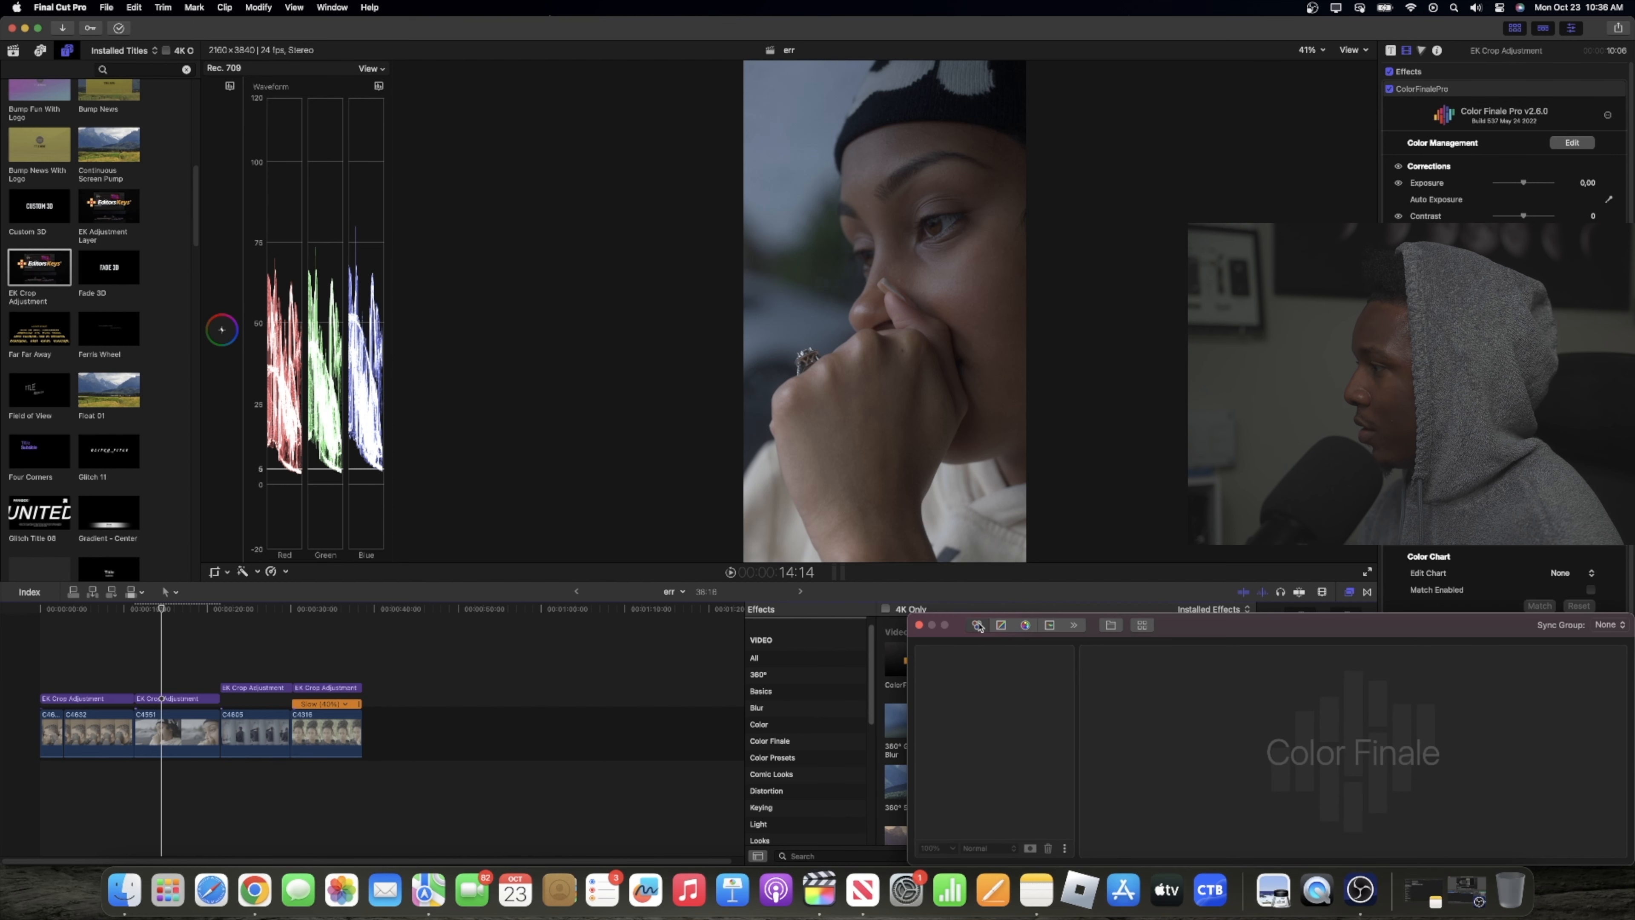
pyautogui.click(1050, 625)
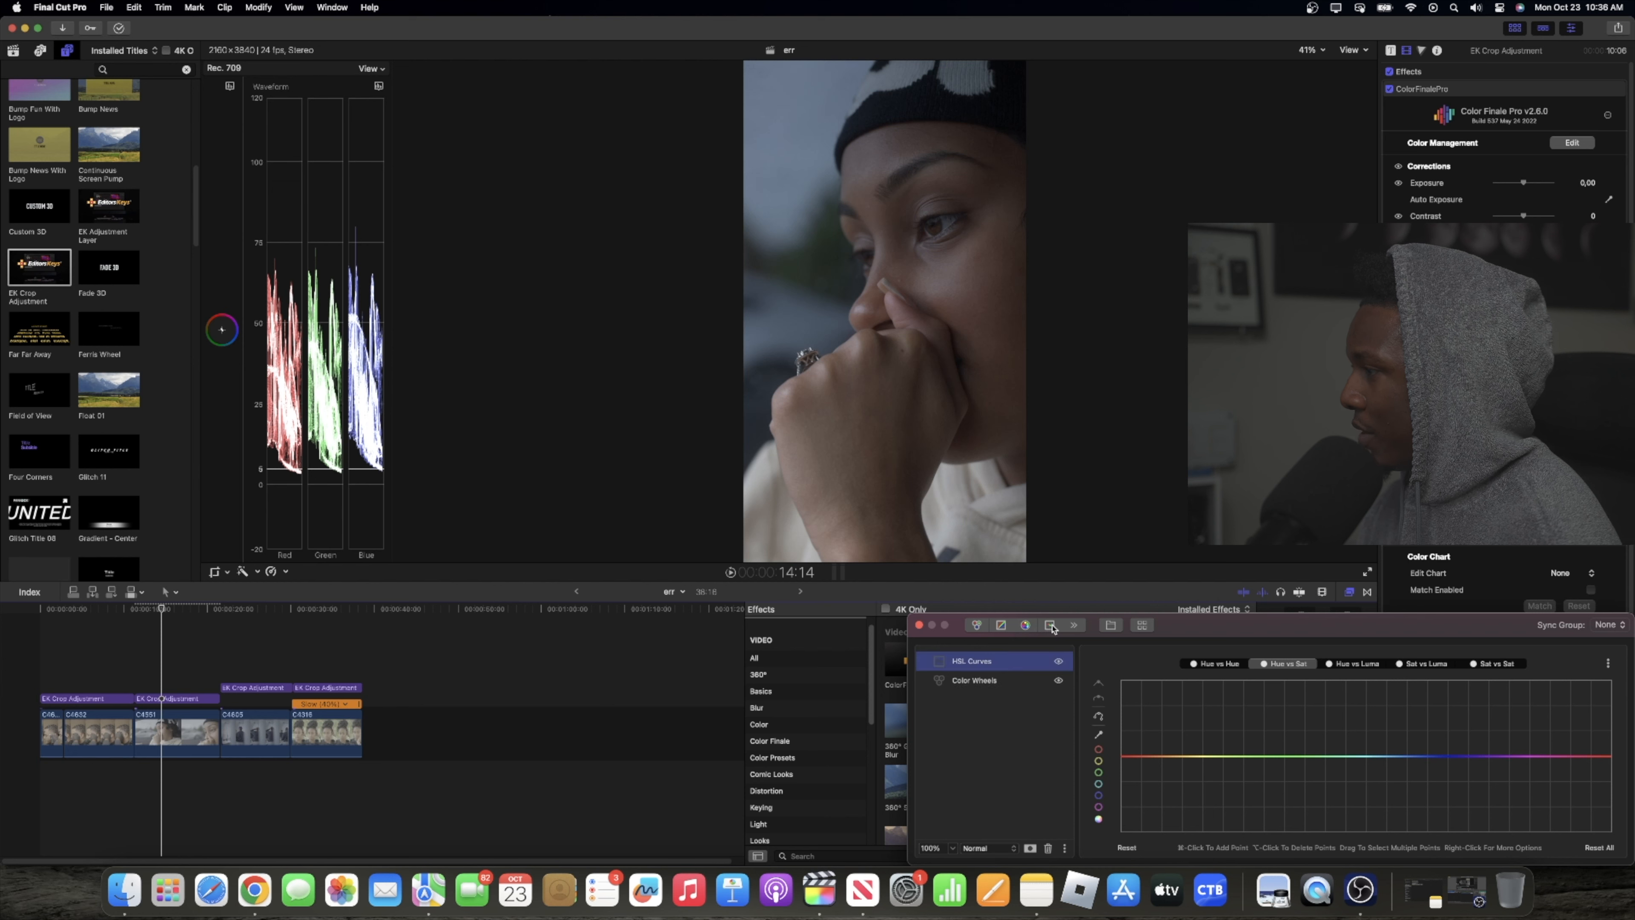
pyautogui.click(979, 681)
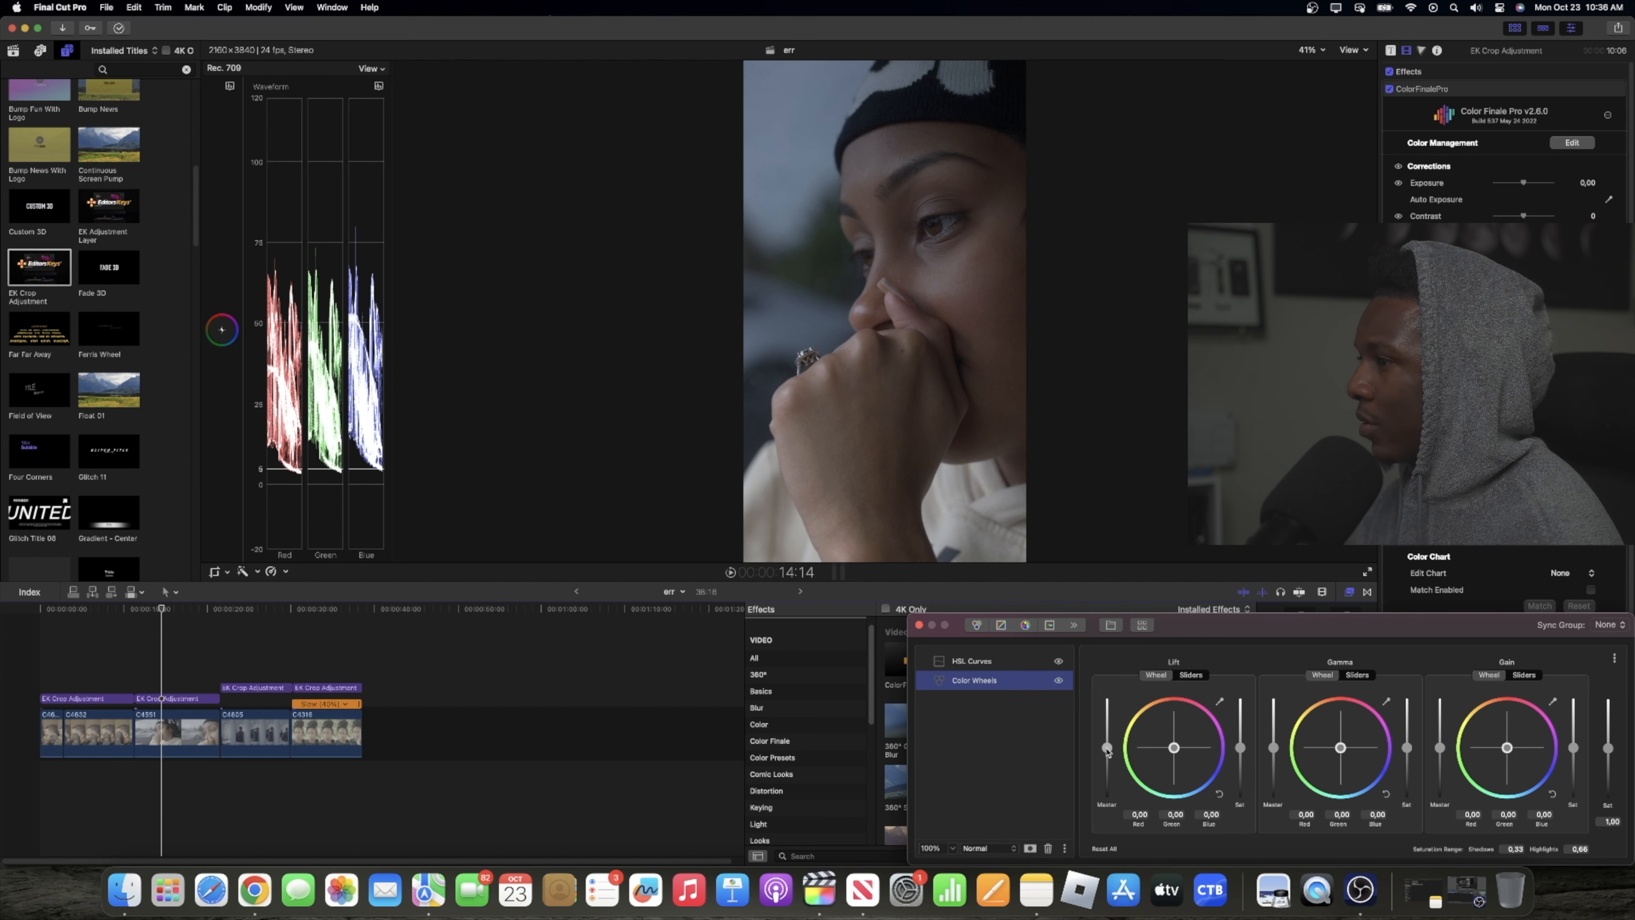
# Step: In Color Wheels, set the master lift to -0.03, gain to 0.07 and gamma to -0.06, and tint the lift slightly toward teal
pyautogui.moveTo(1107, 751); pyautogui.dragTo(1108, 752)
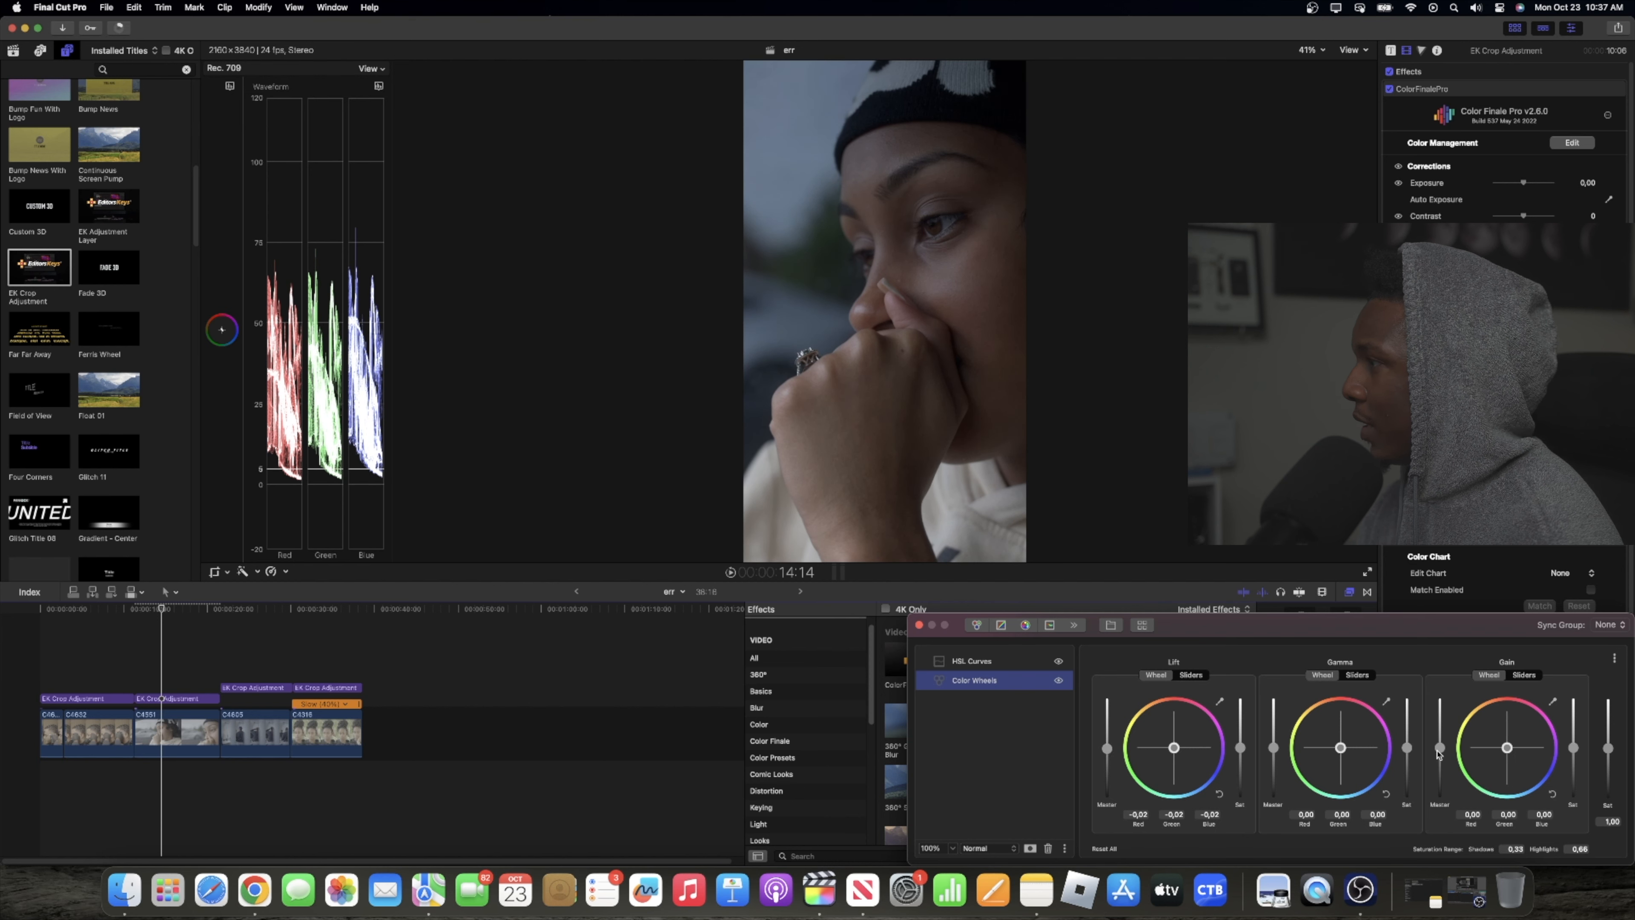
pyautogui.moveTo(1440, 754); pyautogui.dragTo(1439, 749)
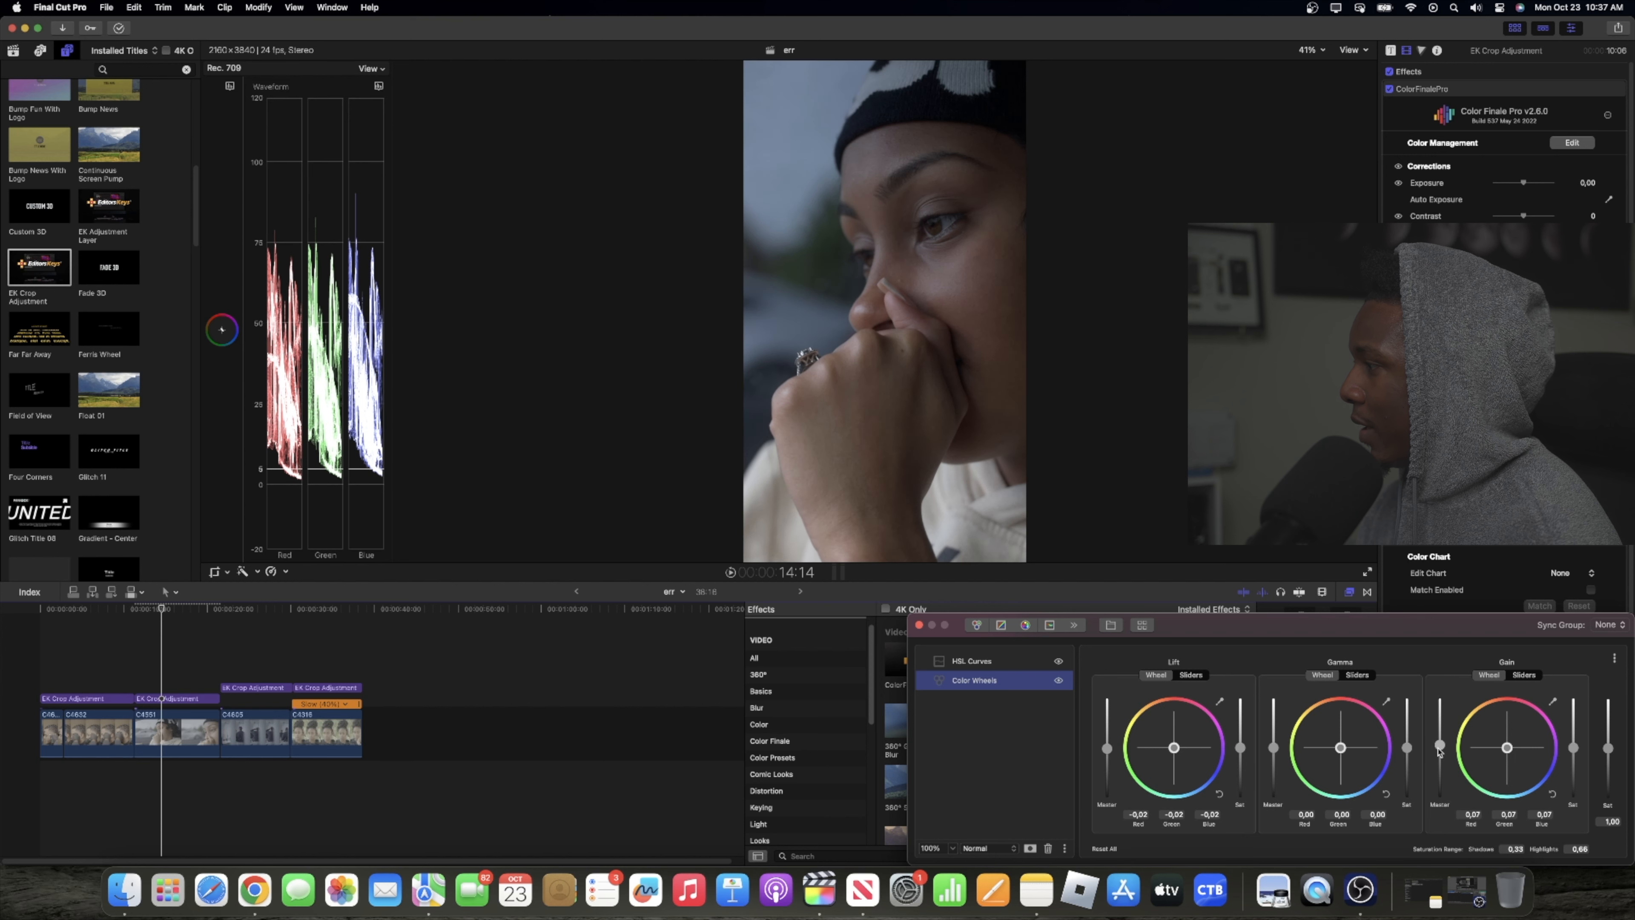
pyautogui.moveTo(1273, 747); pyautogui.dragTo(1273, 750)
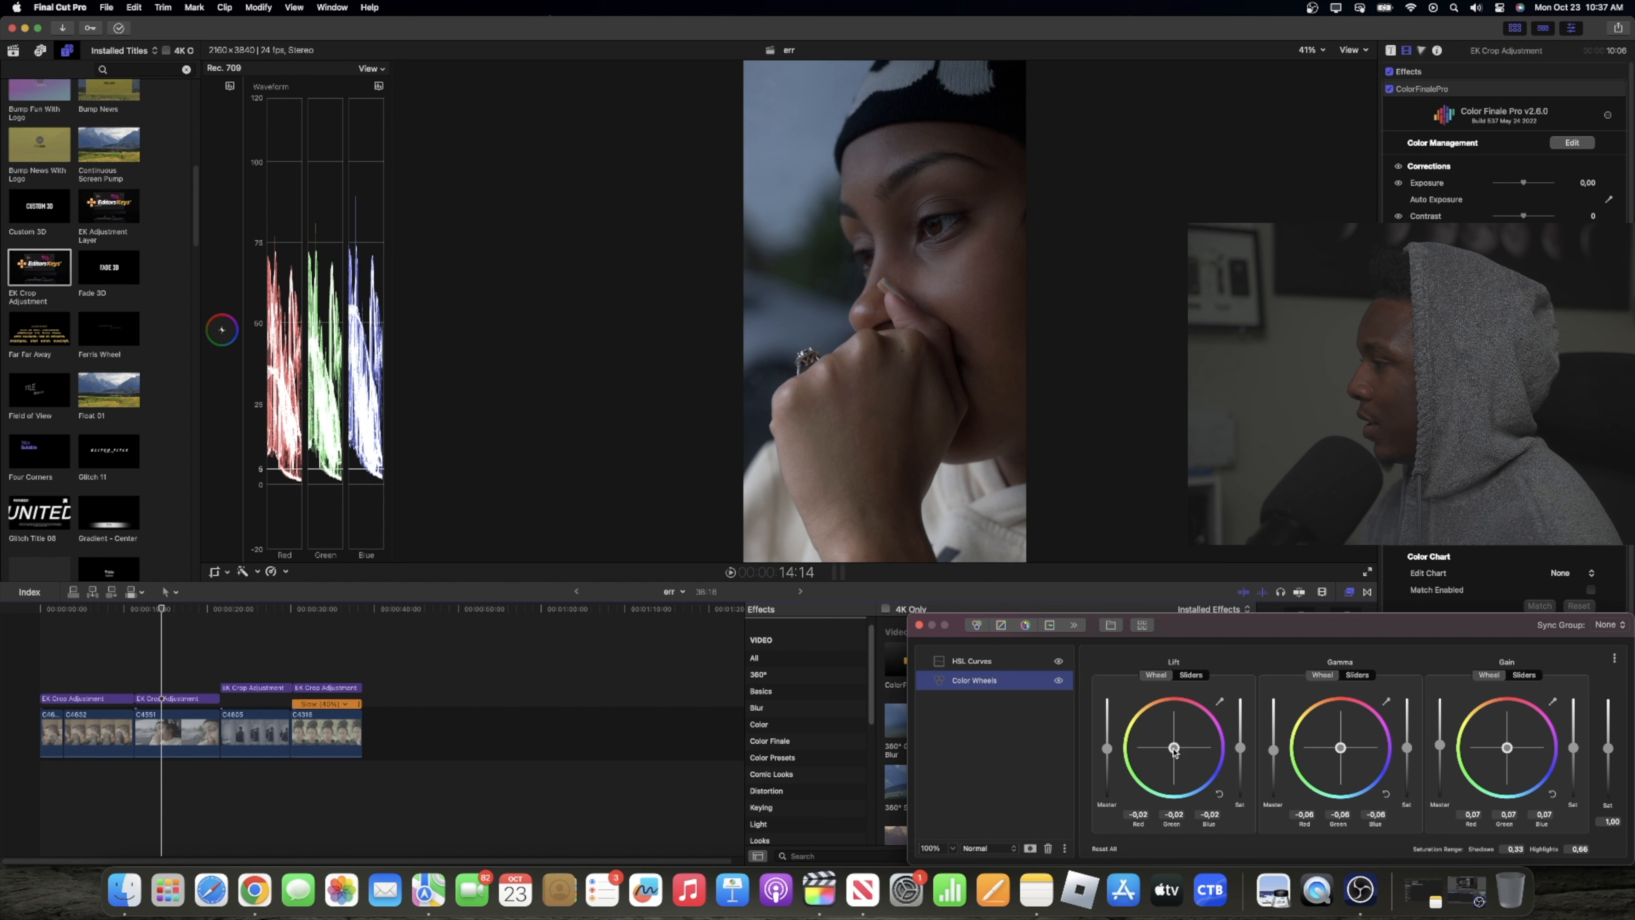
pyautogui.moveTo(1175, 751); pyautogui.dragTo(1173, 765)
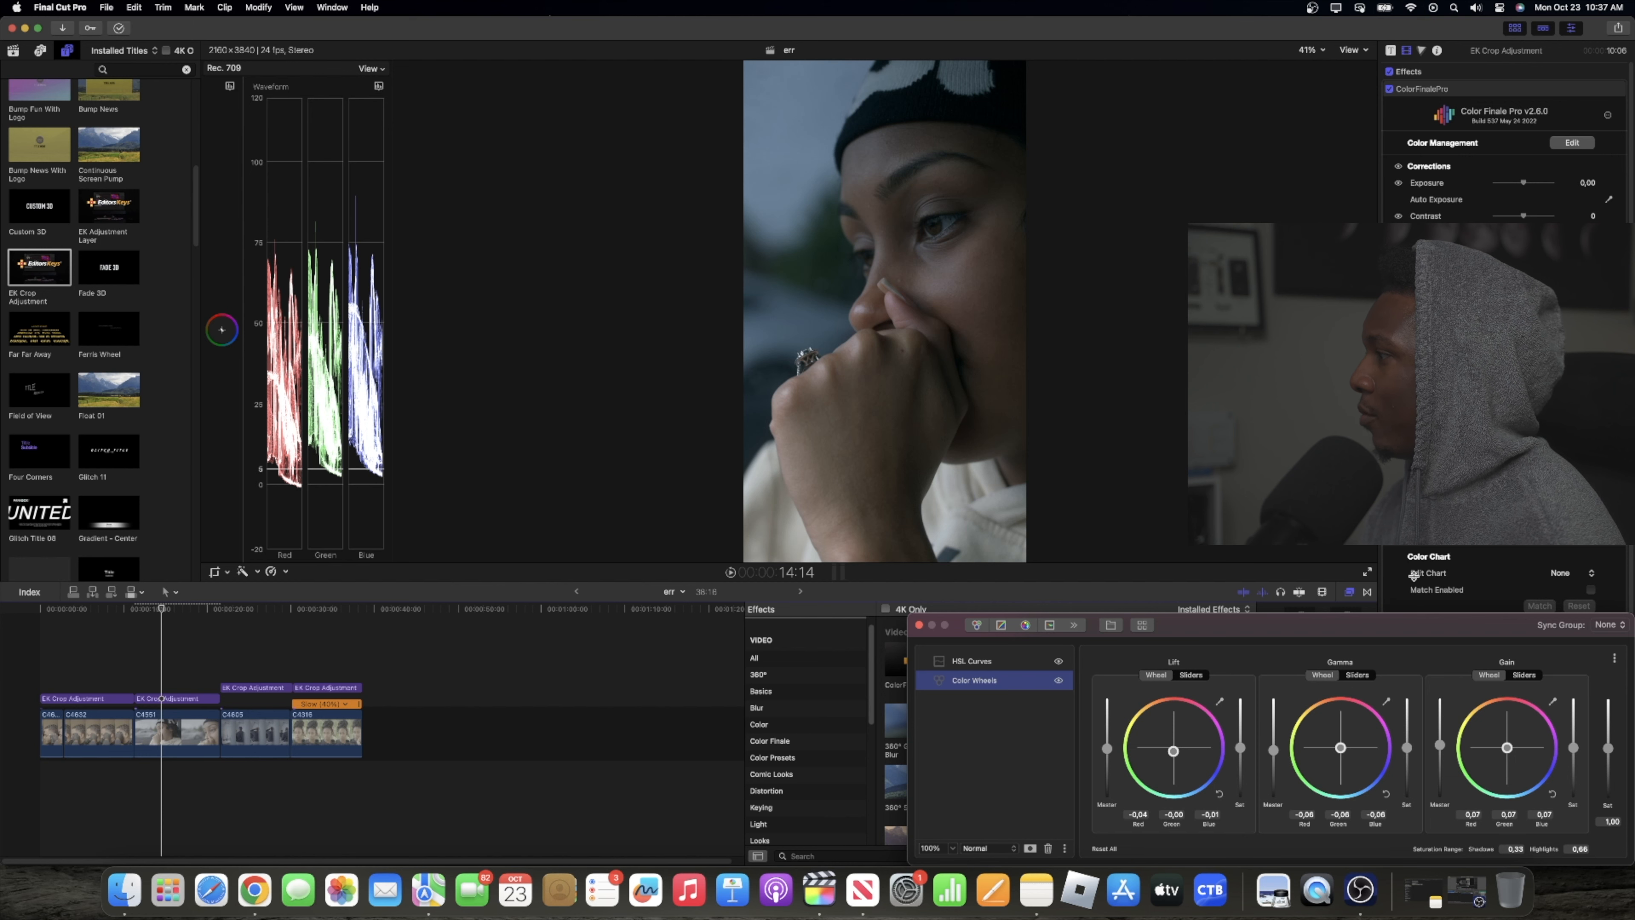
# Step: In the HSL Curves Hue vs Sat graph, sample the woman's skin tone and lower that hue's saturation slightly
pyautogui.click(983, 663)
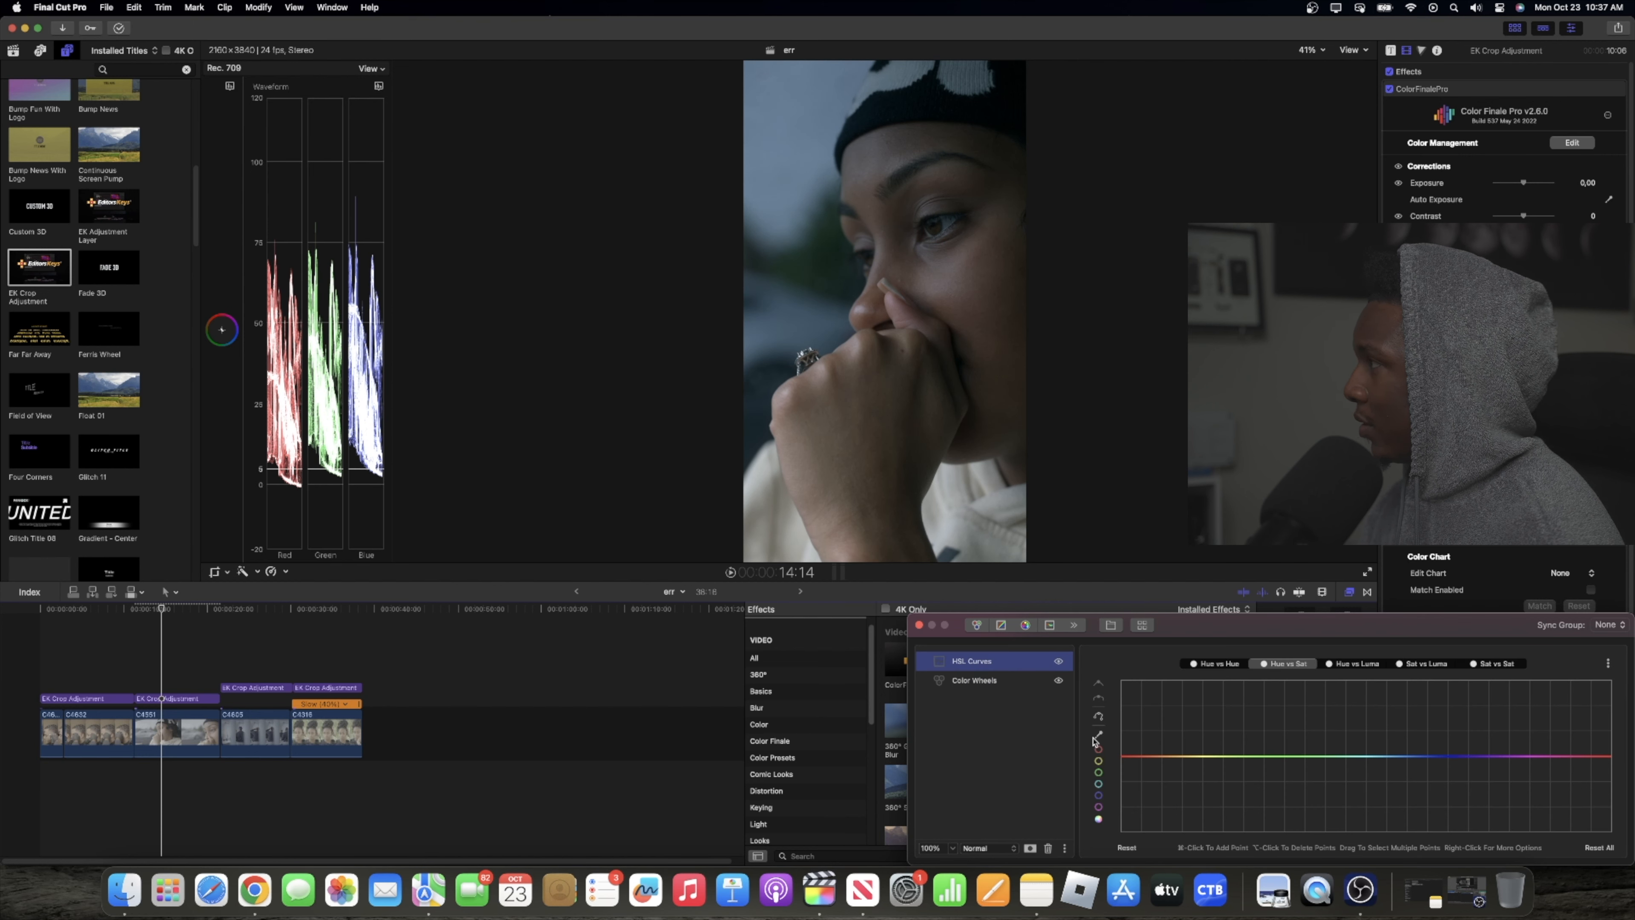
pyautogui.click(1482, 102)
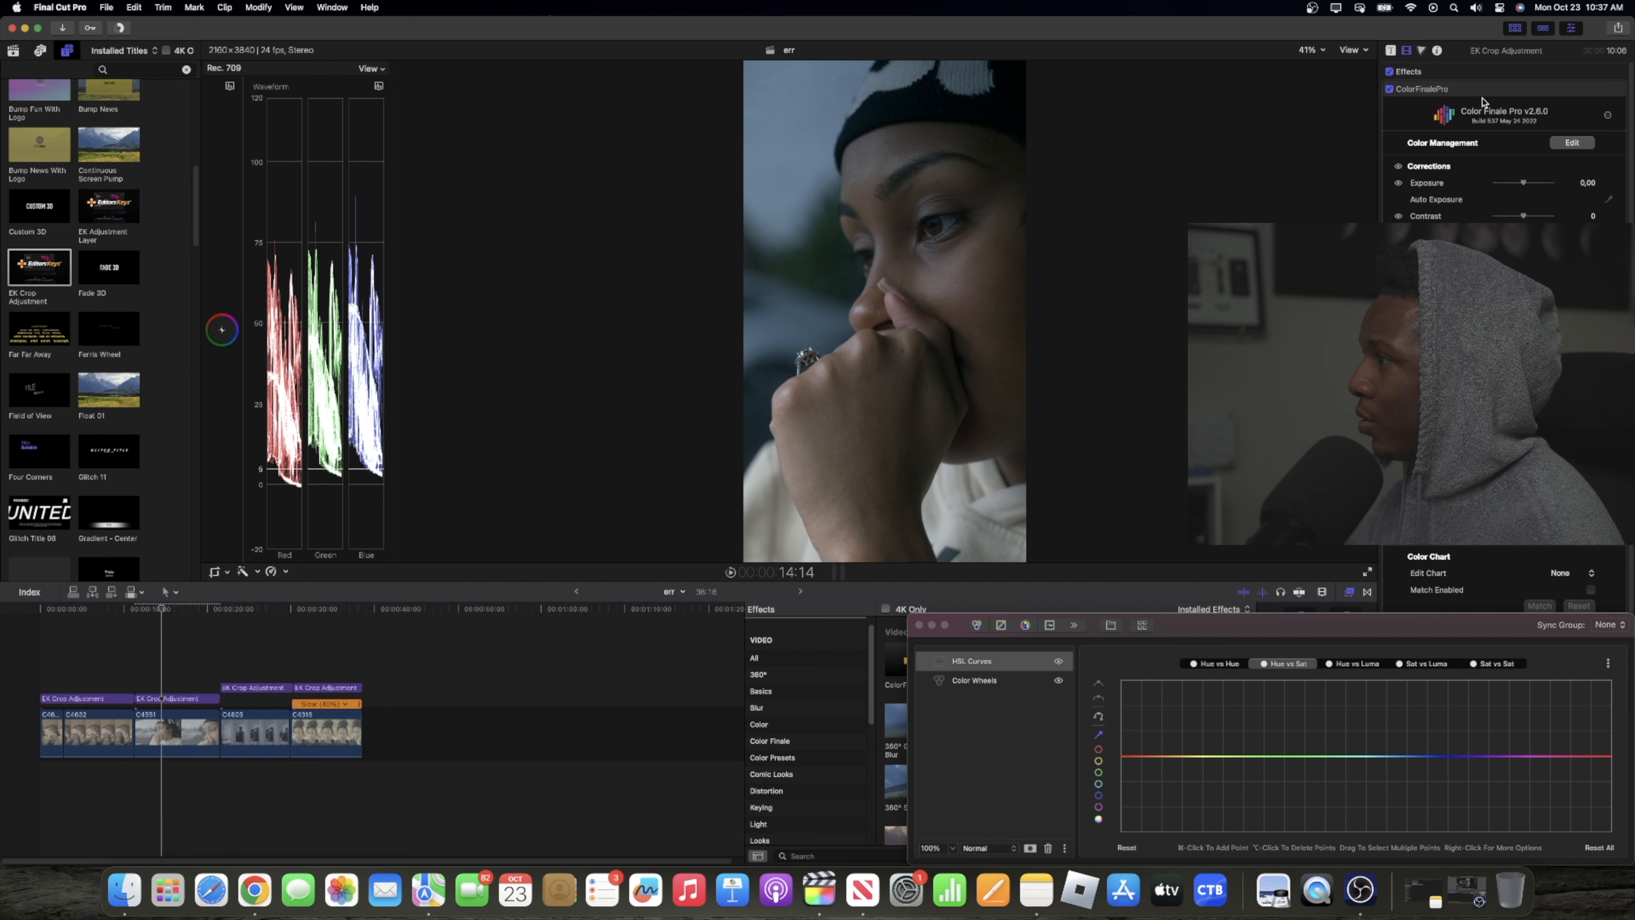
pyautogui.click(953, 286)
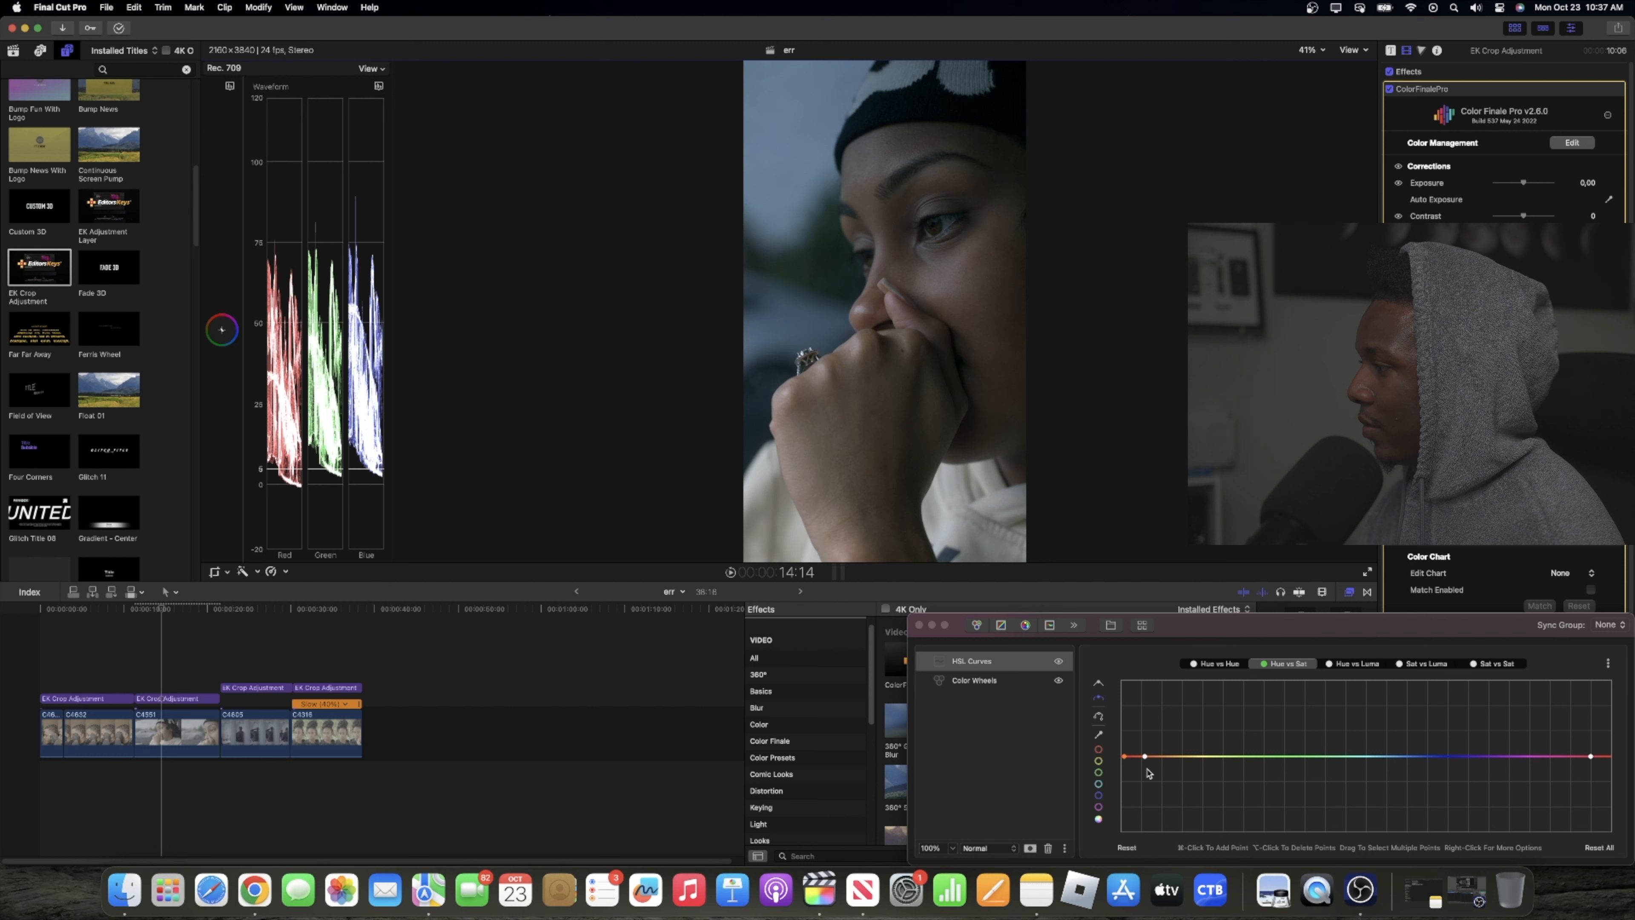
pyautogui.click(1124, 760)
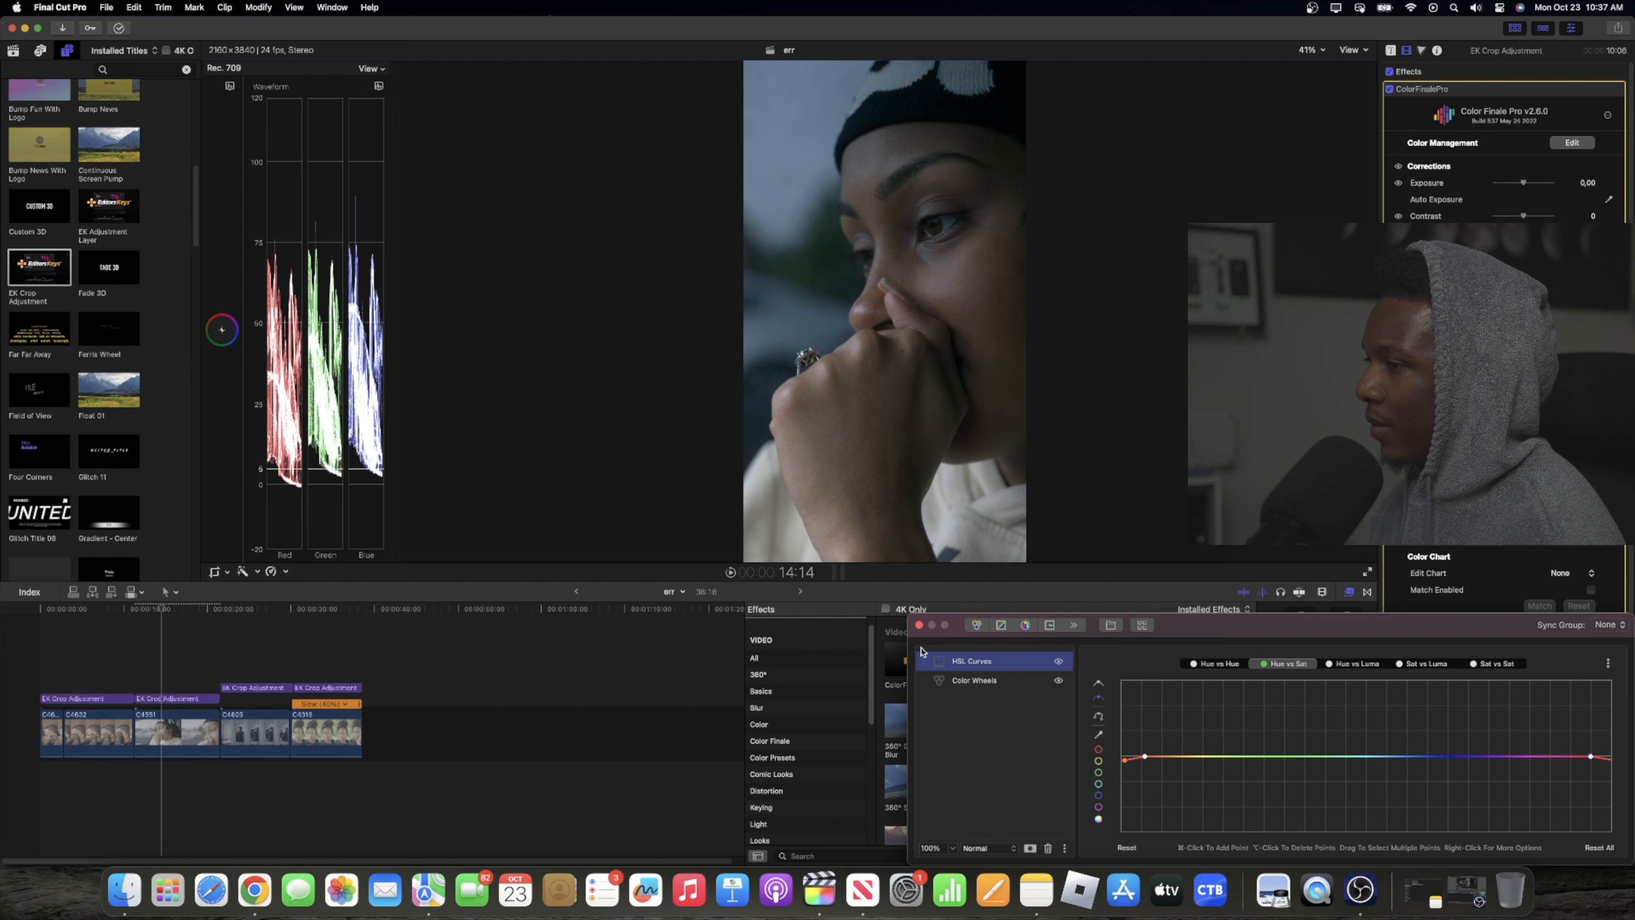
# Step: Review the graded close-up of the woman in the beanie in full screen, from the start of its clip
pyautogui.click(135, 675)
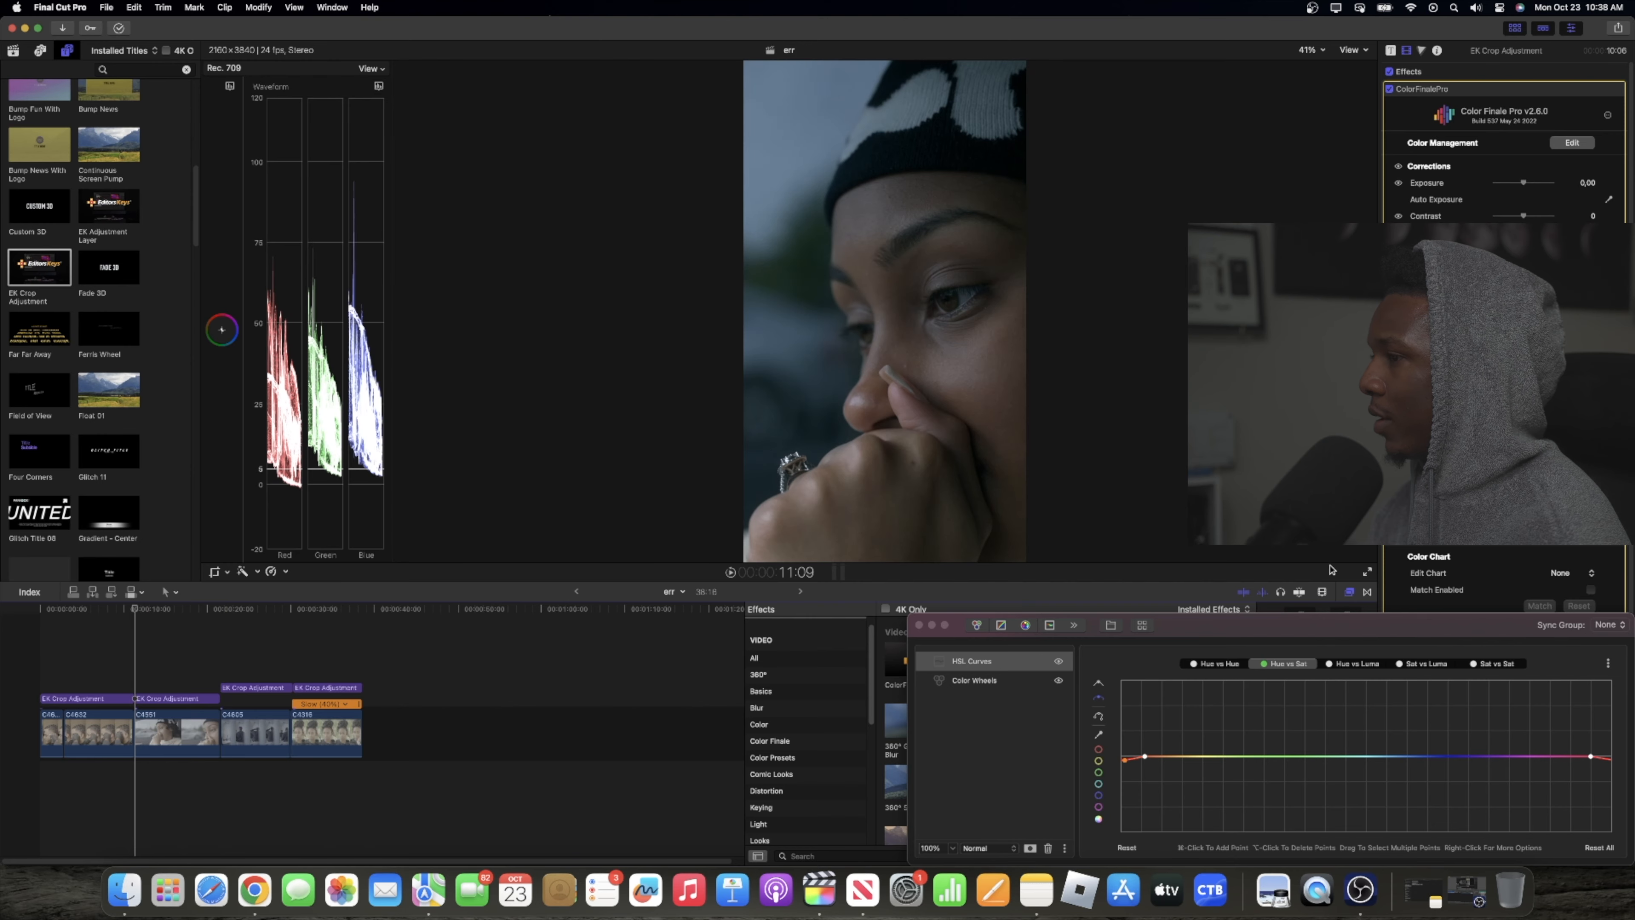
pyautogui.click(1368, 571)
pyautogui.press('space')
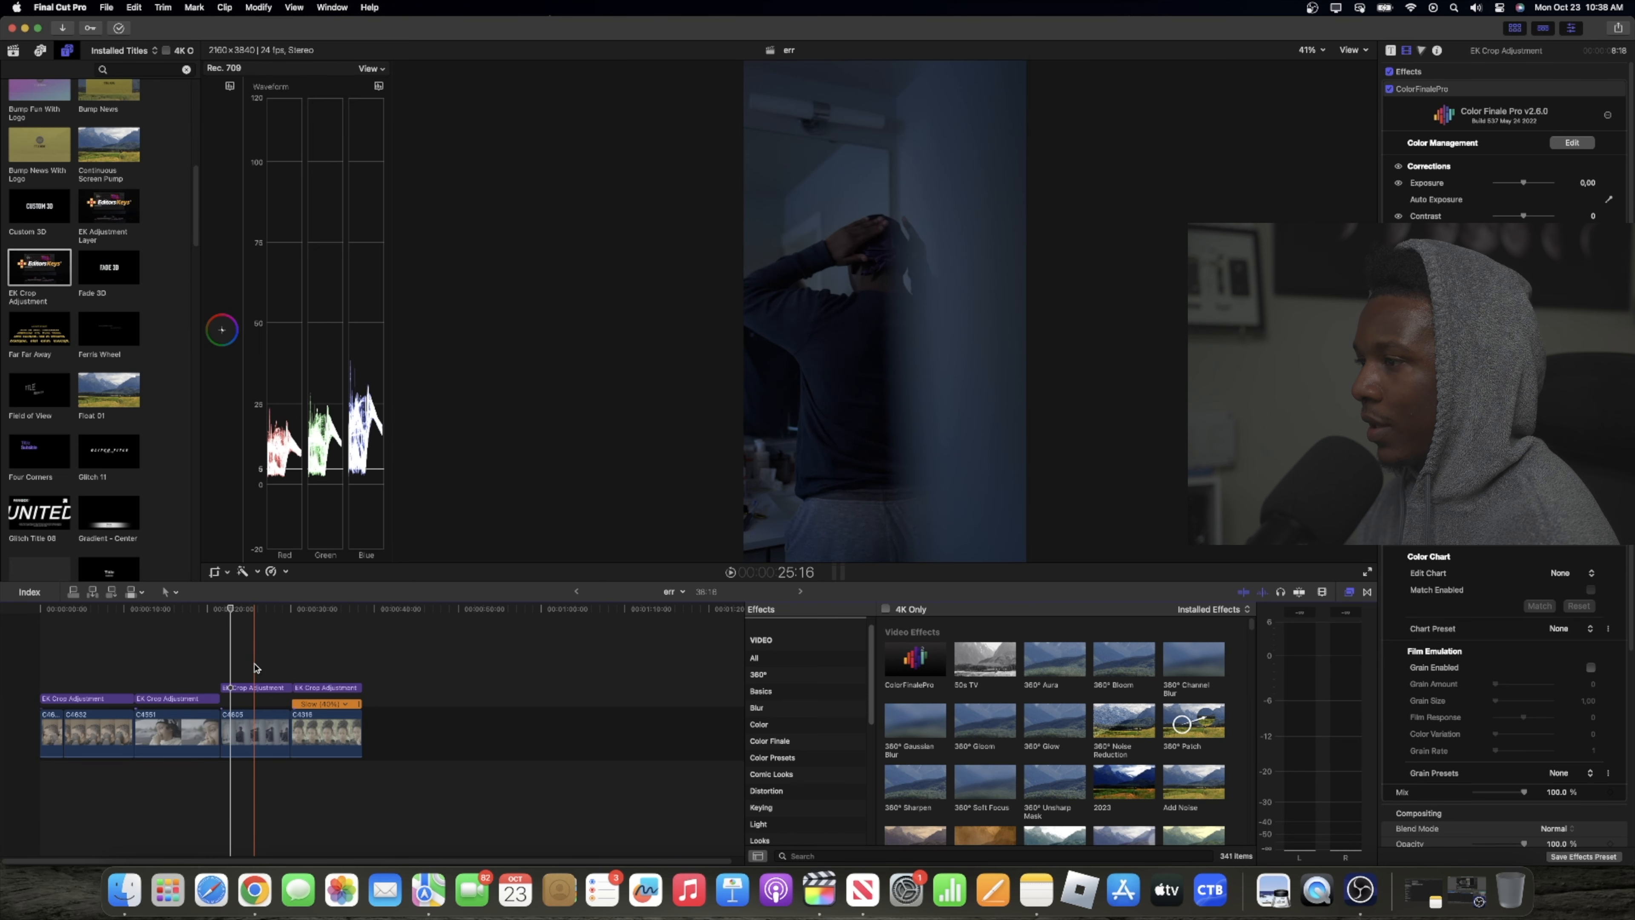
# Step: Disable and re-enable the adjustment segment above the dark bathroom clip to compare the footage without and with it
pyautogui.click(250, 689)
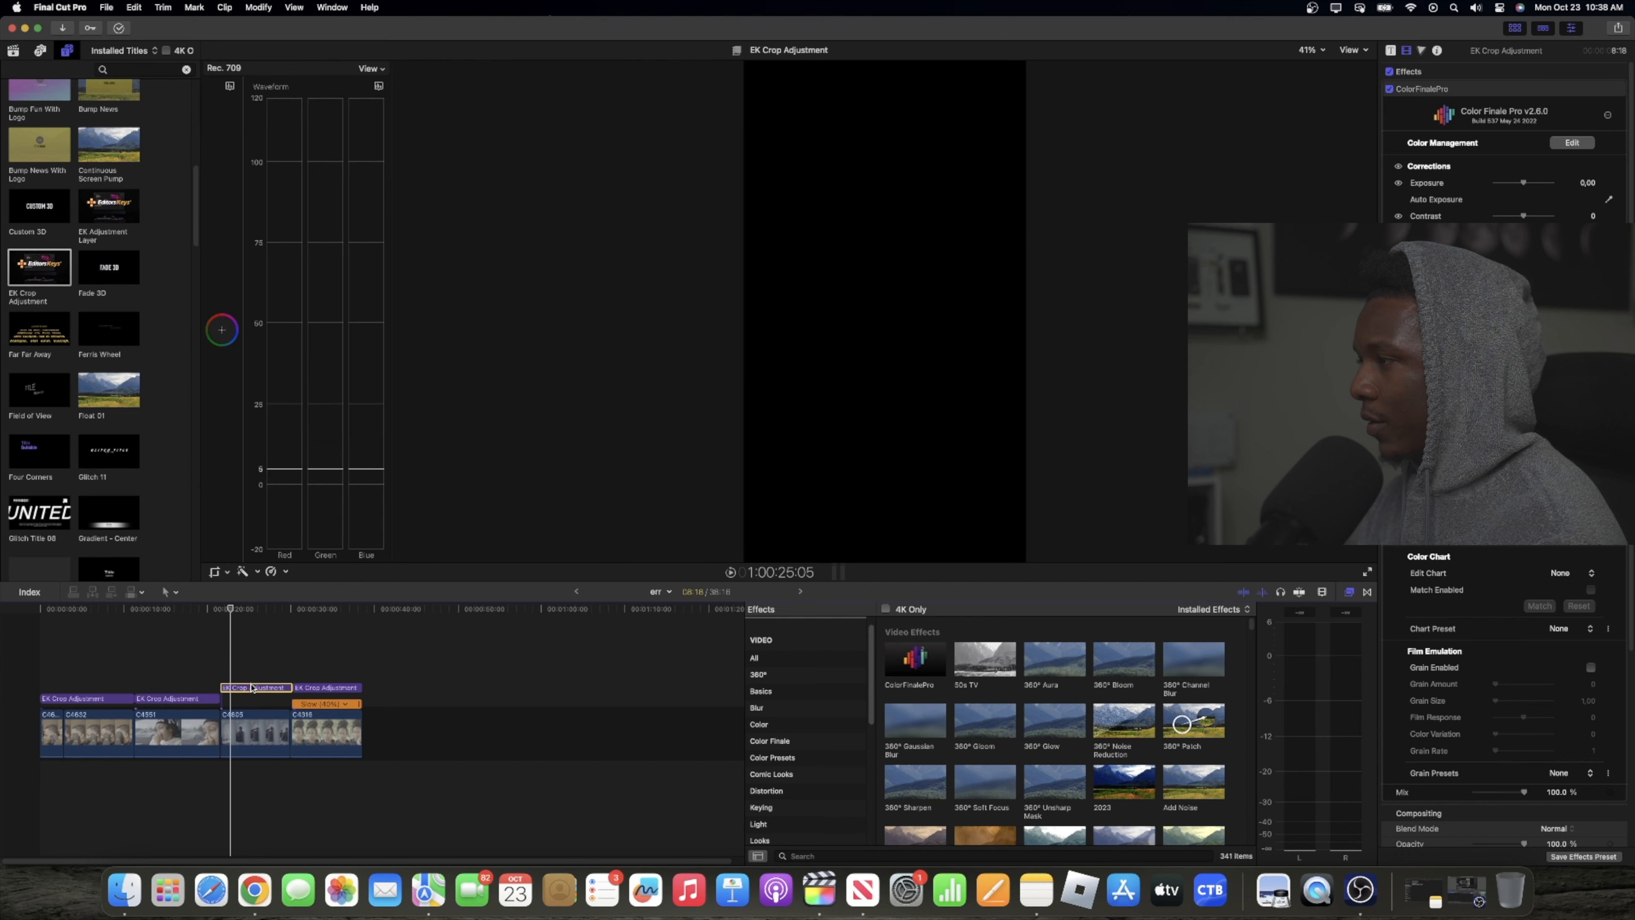
pyautogui.press('v')
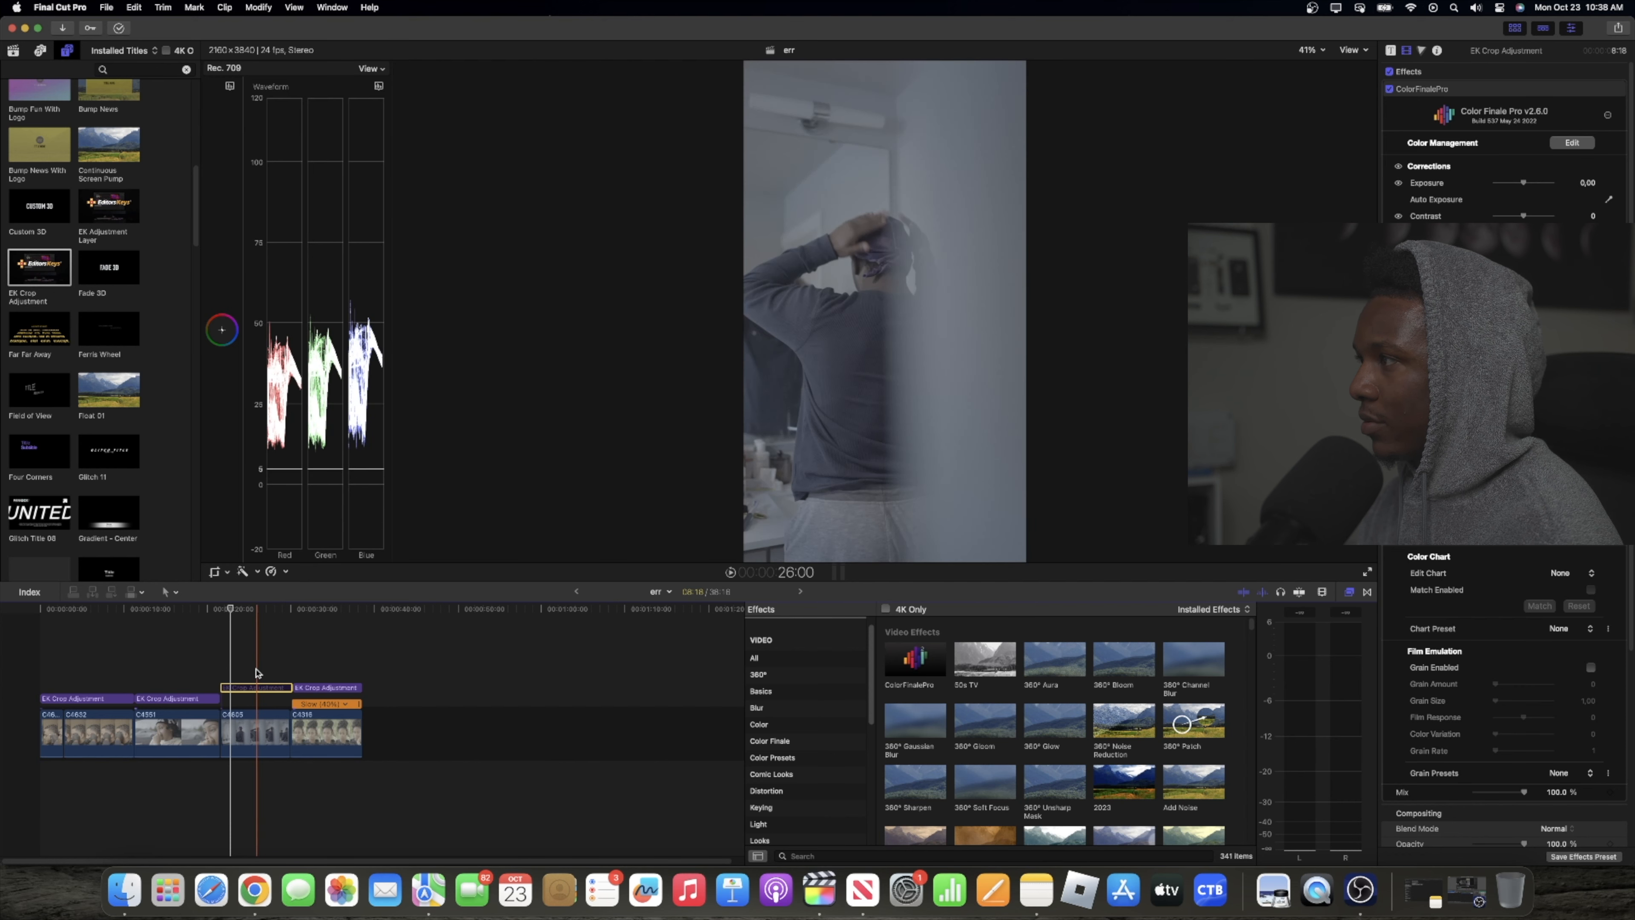
pyautogui.press('v')
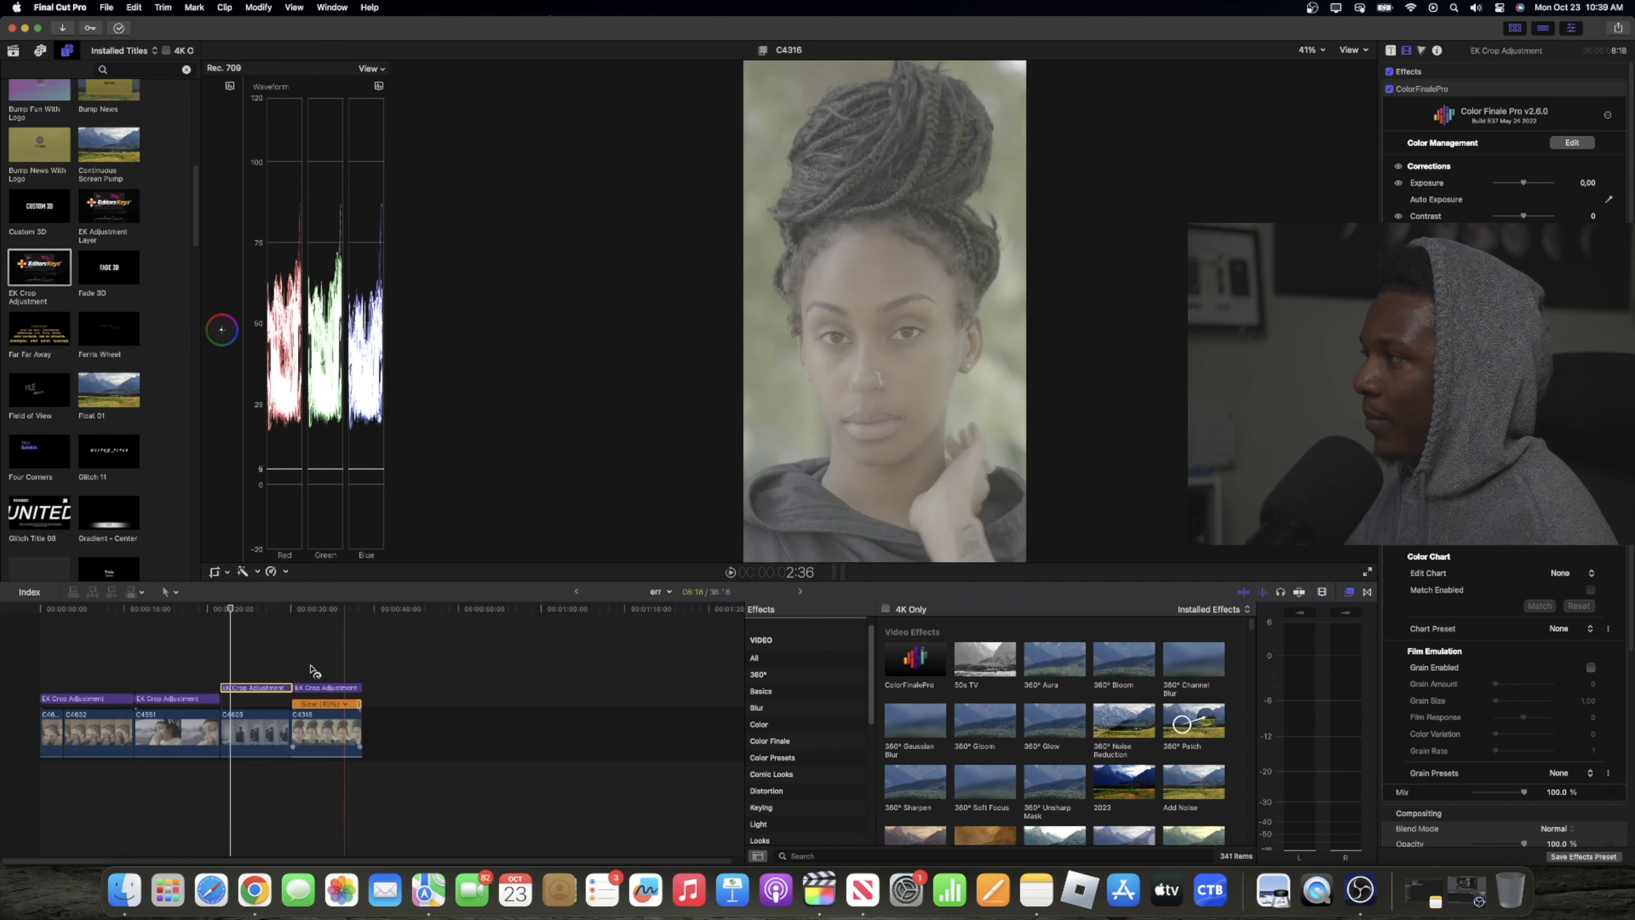
# Step: Using Color Wheels on the adjustment segment above the bathroom clip, set the master gain to 0.33 and gamma to -0.03
pyautogui.click(257, 669)
pyautogui.click(247, 666)
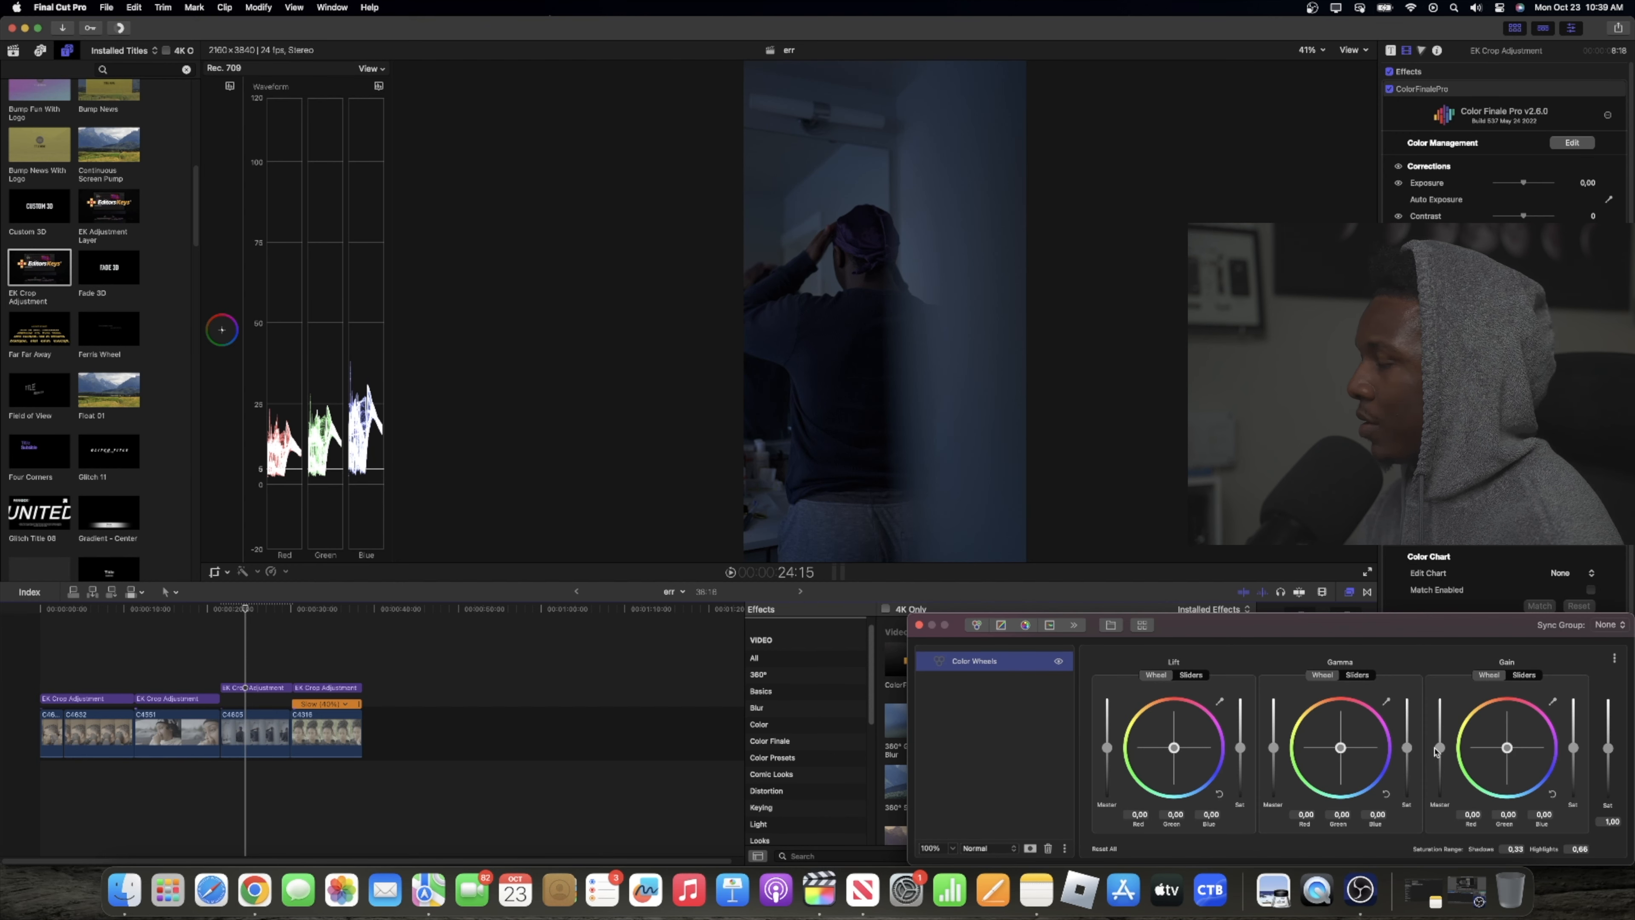
pyautogui.moveTo(1440, 750); pyautogui.dragTo(1442, 738)
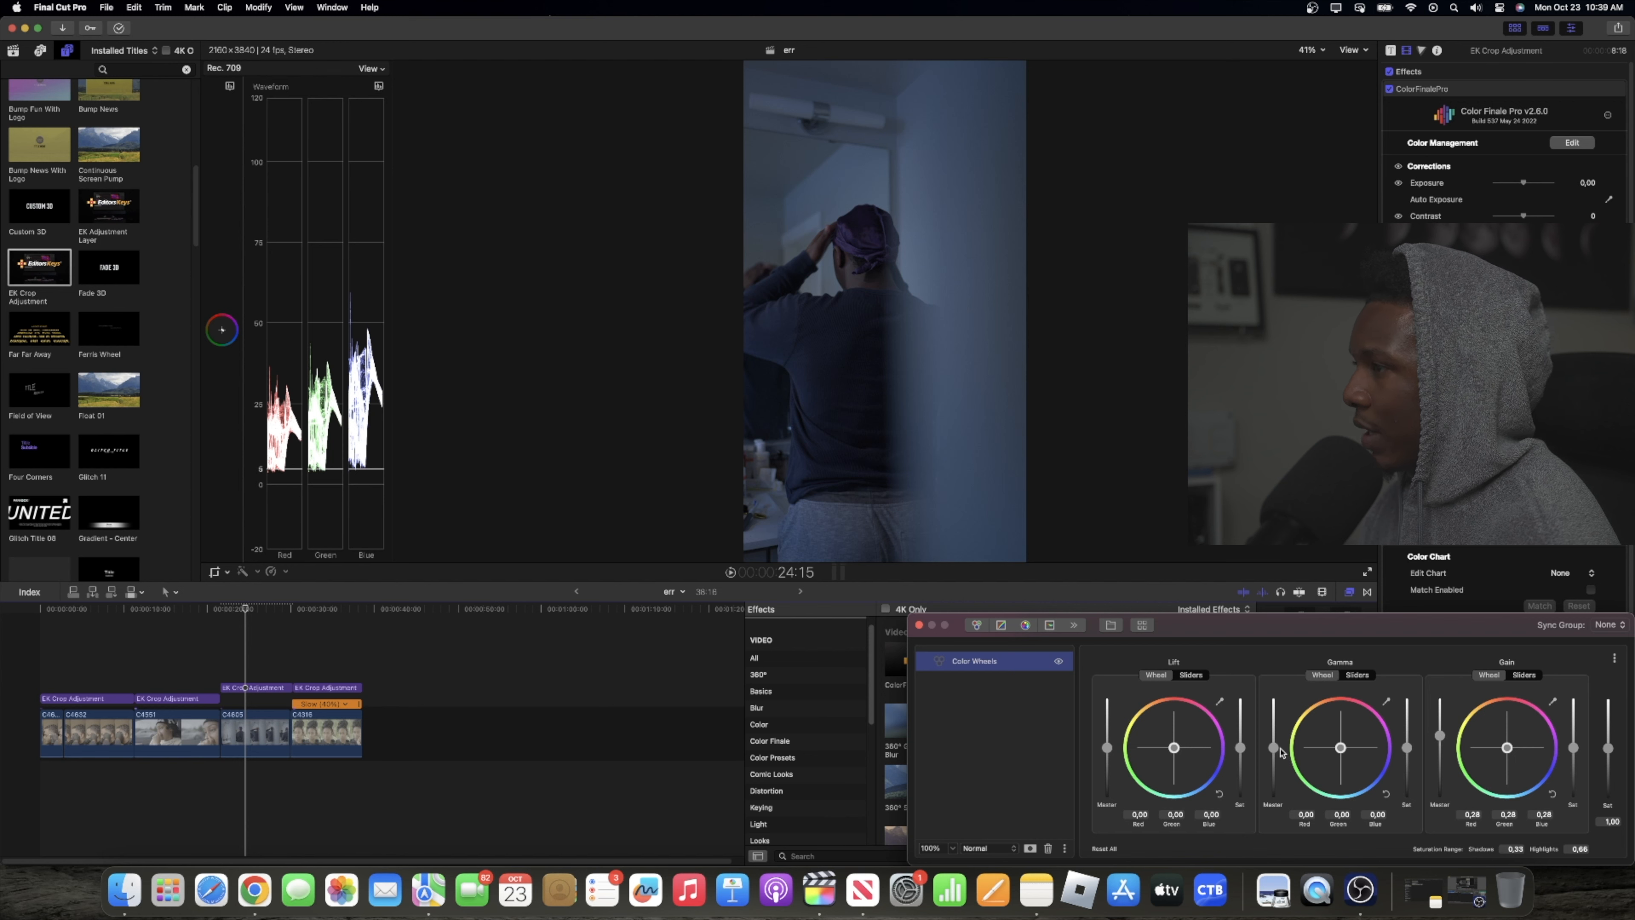
pyautogui.moveTo(1278, 752); pyautogui.dragTo(1278, 755)
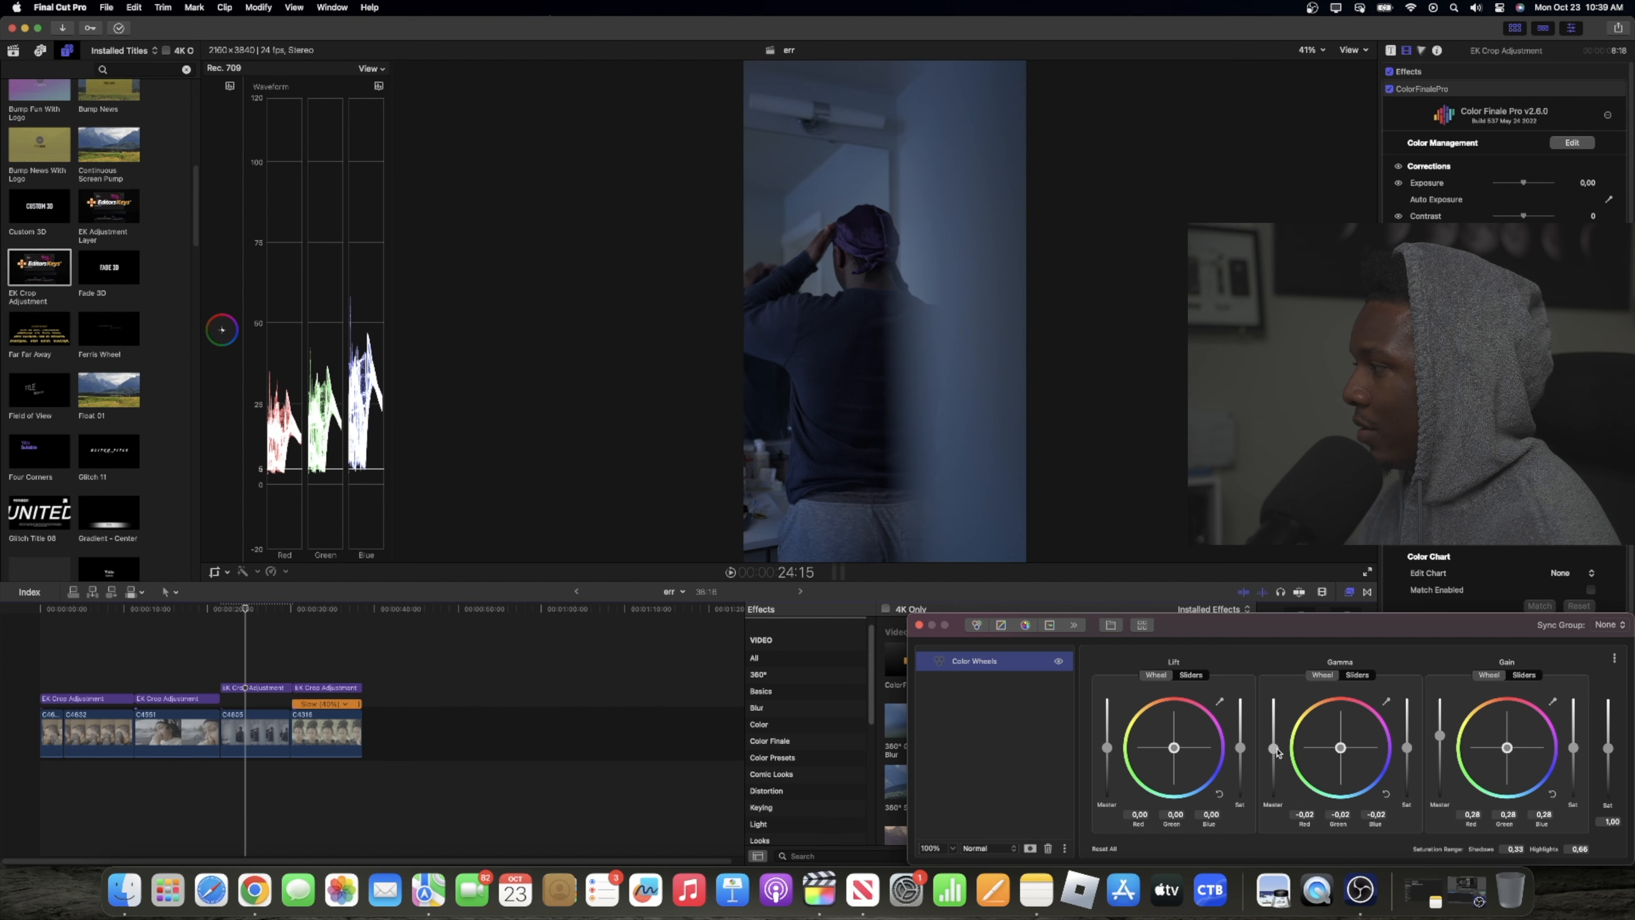
pyautogui.moveTo(1440, 734); pyautogui.dragTo(1441, 732)
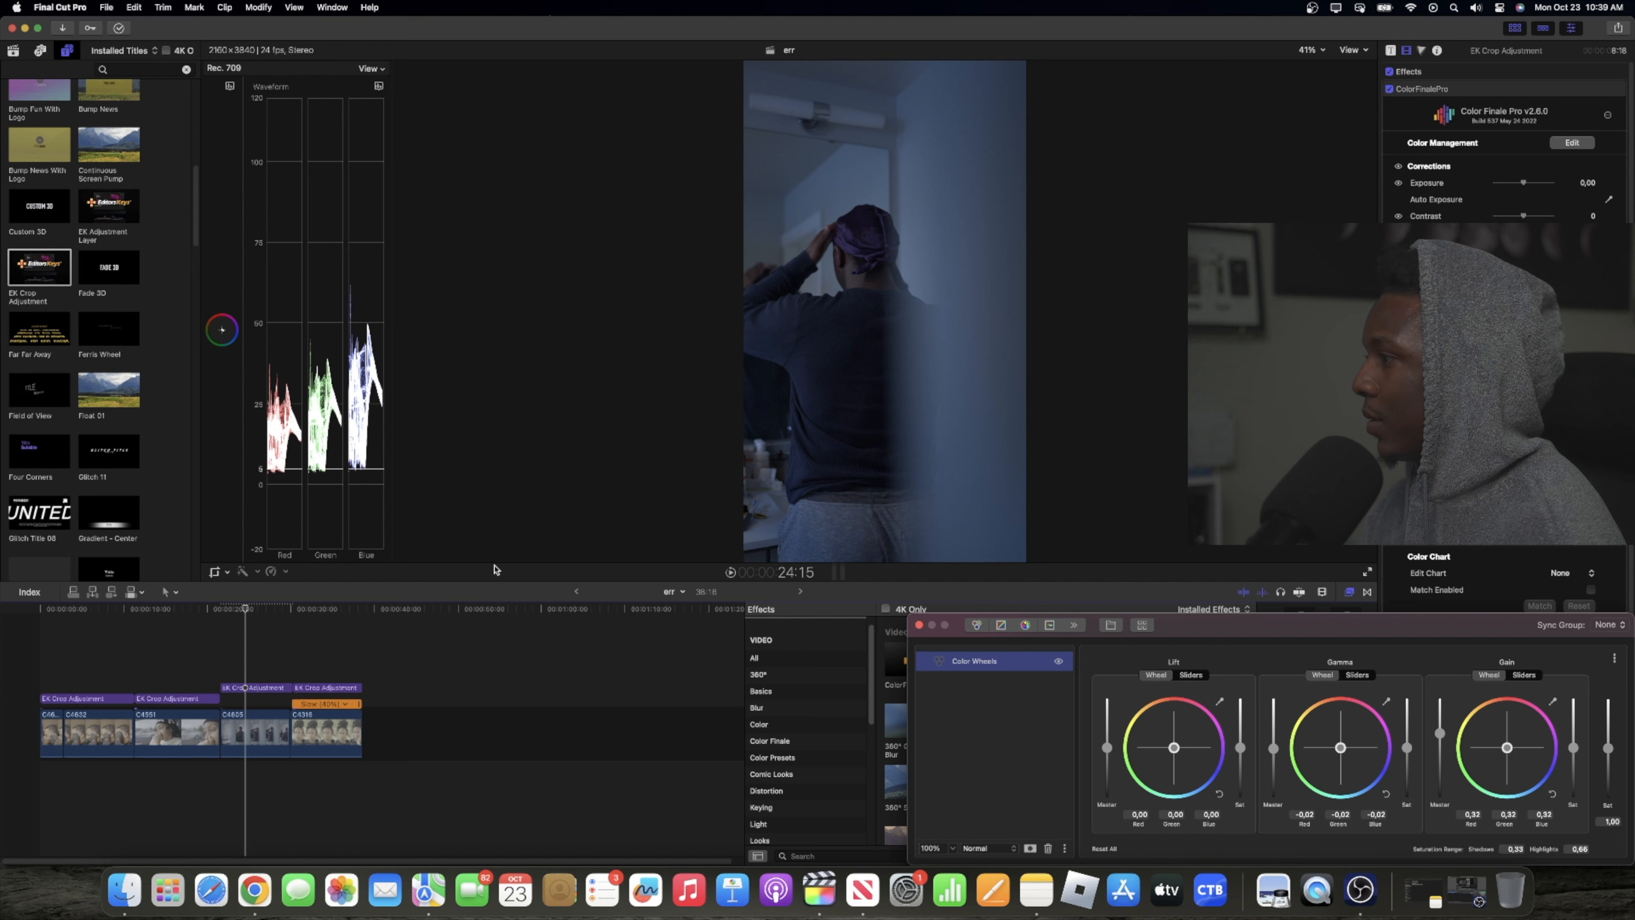
pyautogui.click(1048, 625)
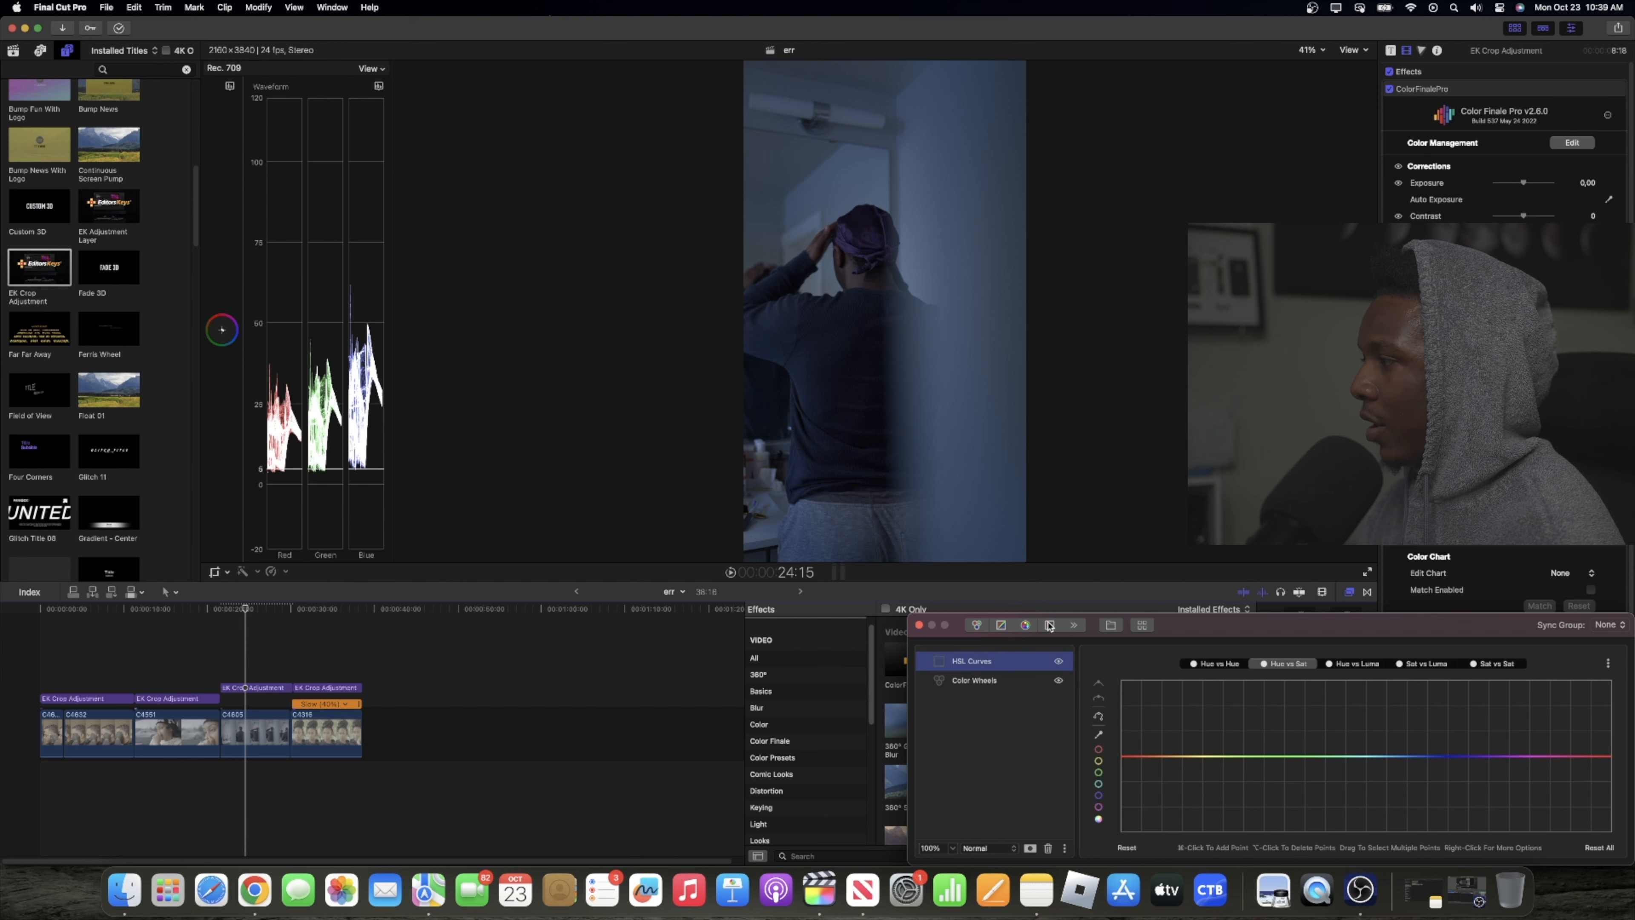
pyautogui.click(1002, 625)
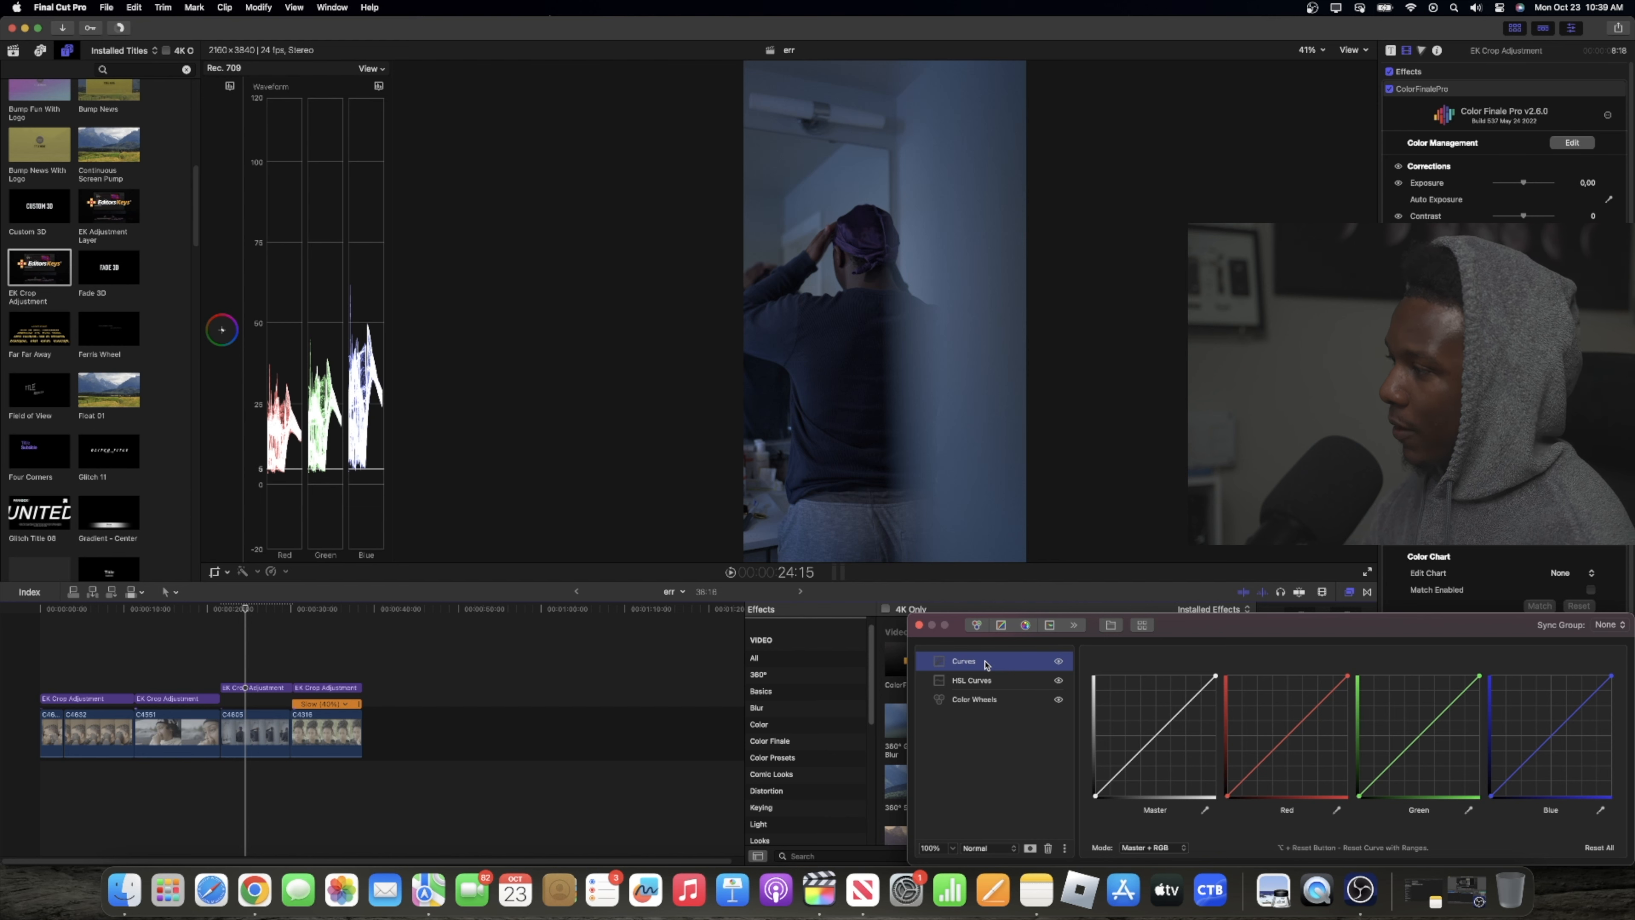
pyautogui.press('Delete')
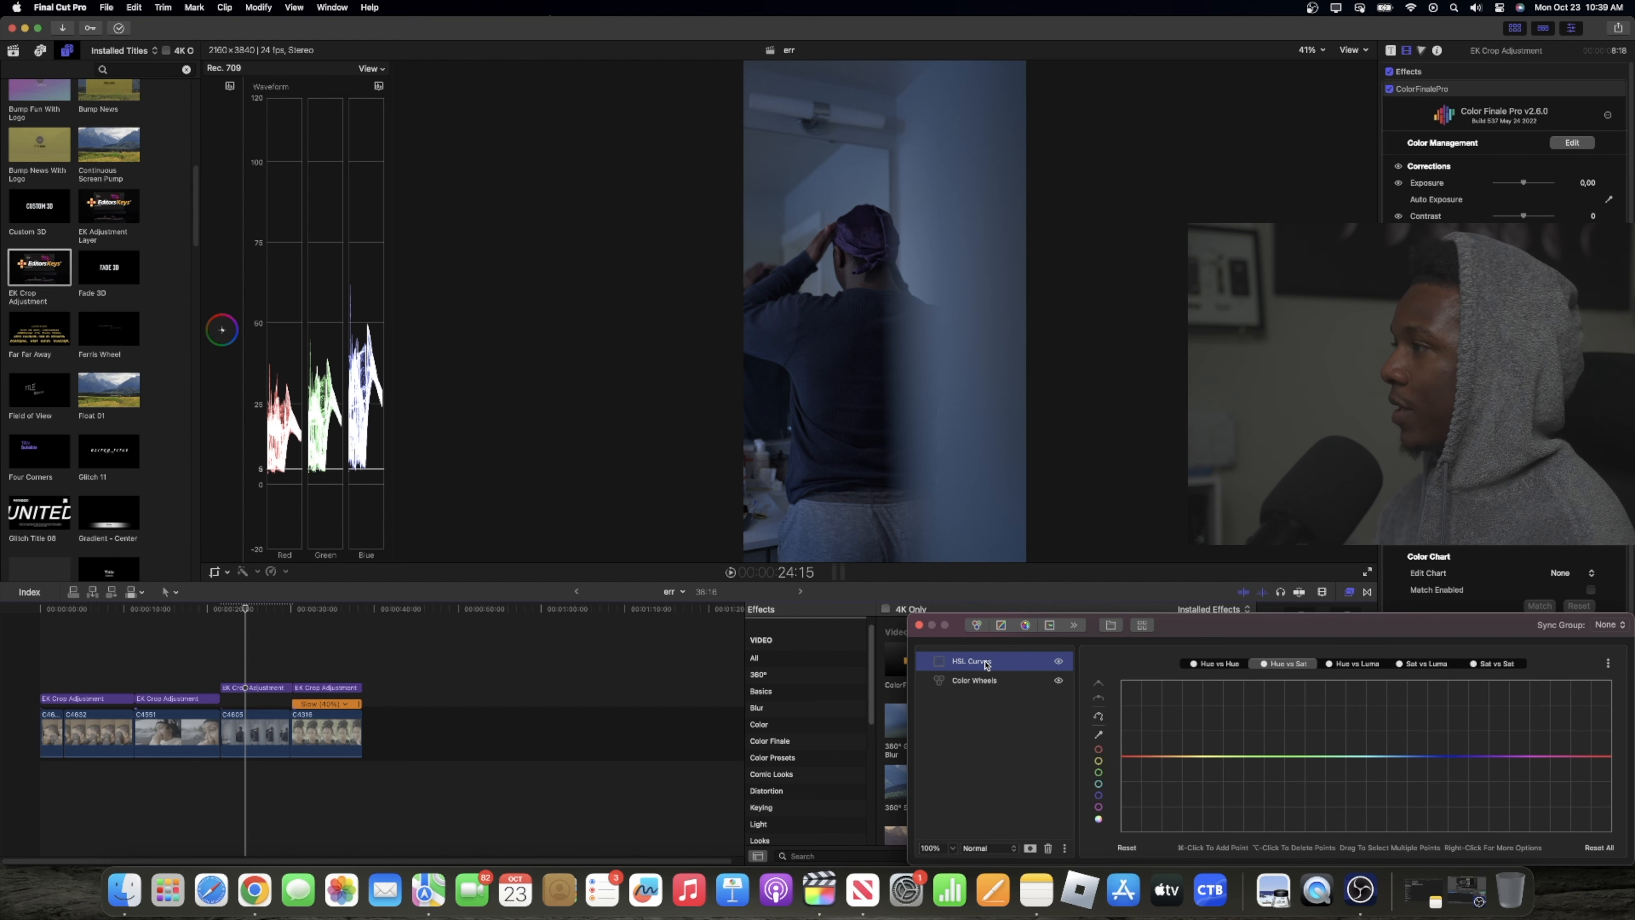
pyautogui.press('Delete')
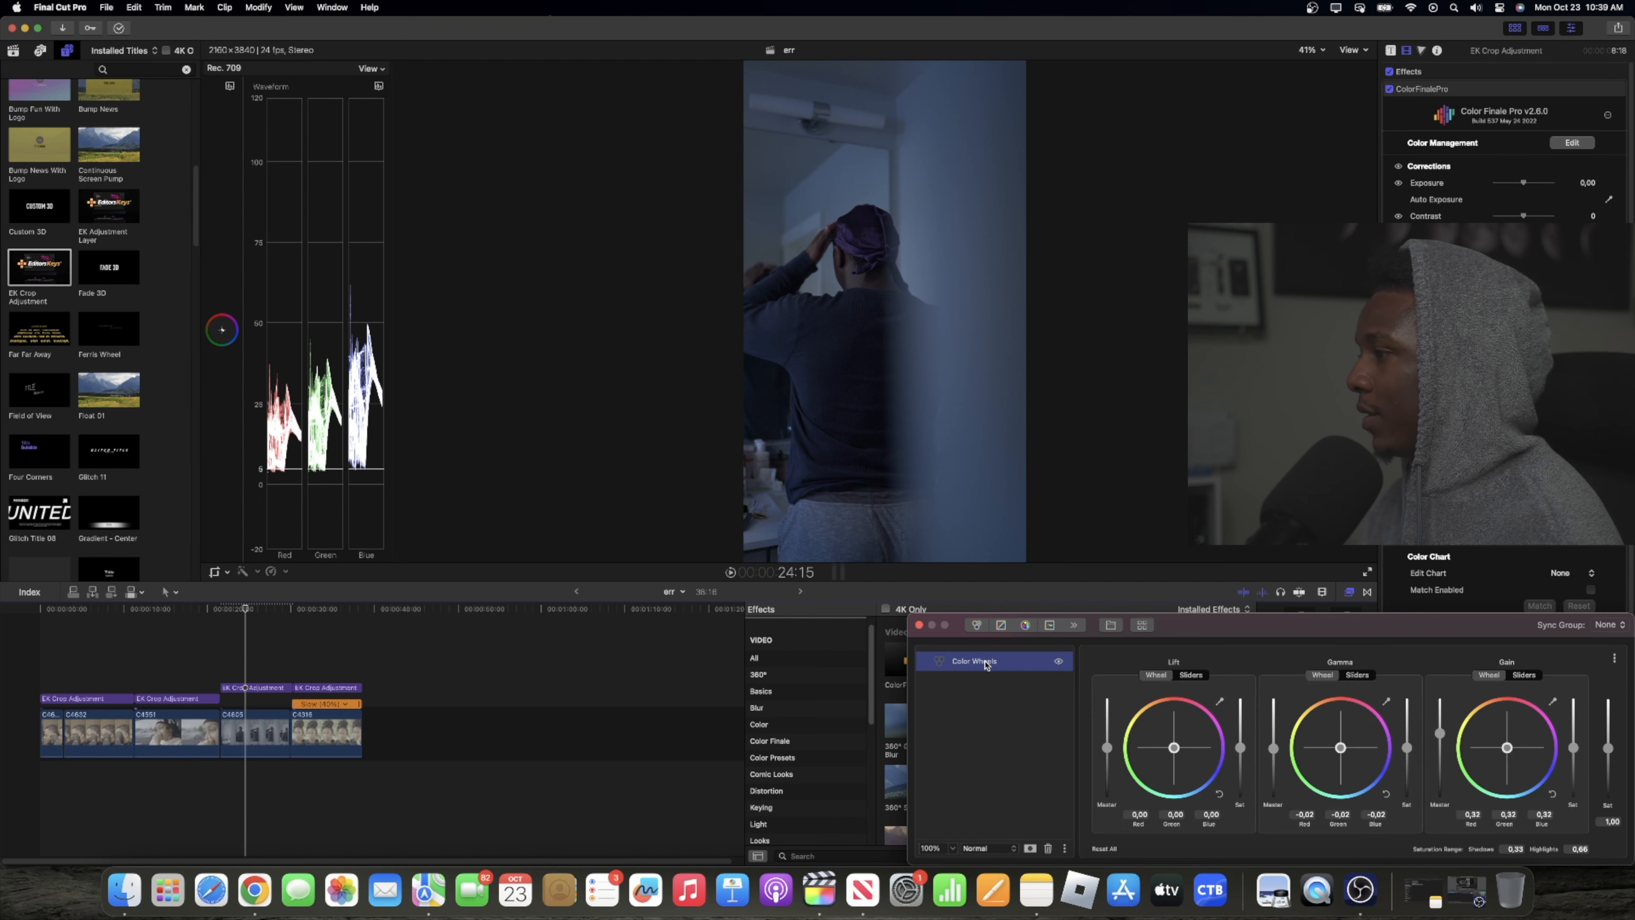
# Step: Play back the bathroom clip from near its start to review its grade
pyautogui.click(227, 674)
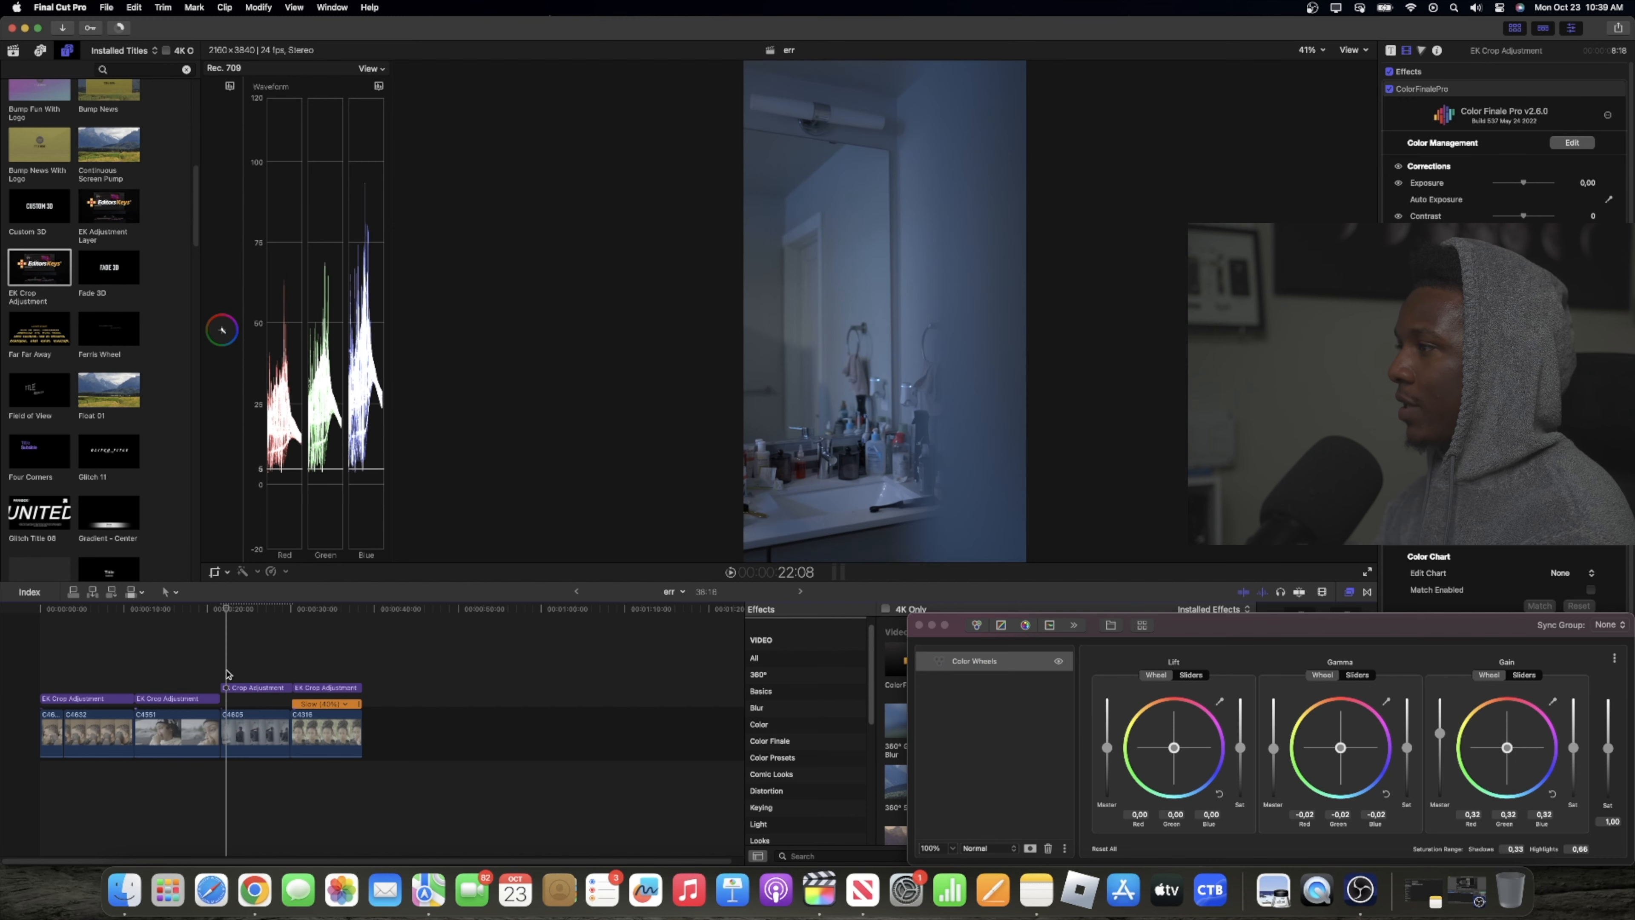
pyautogui.press('space')
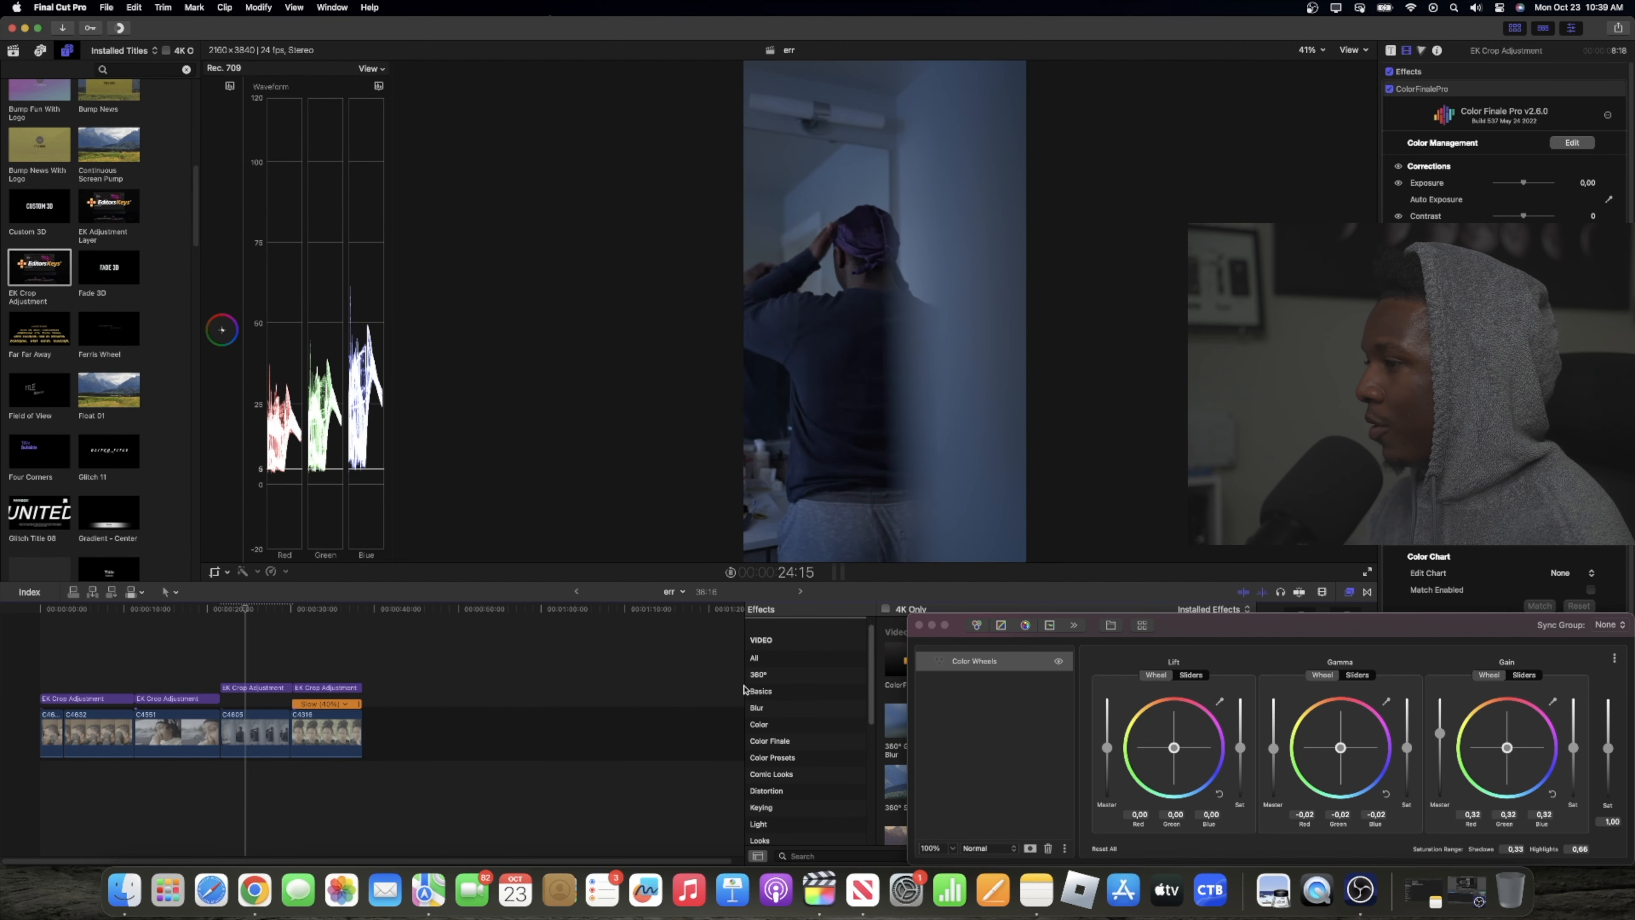
pyautogui.press('space')
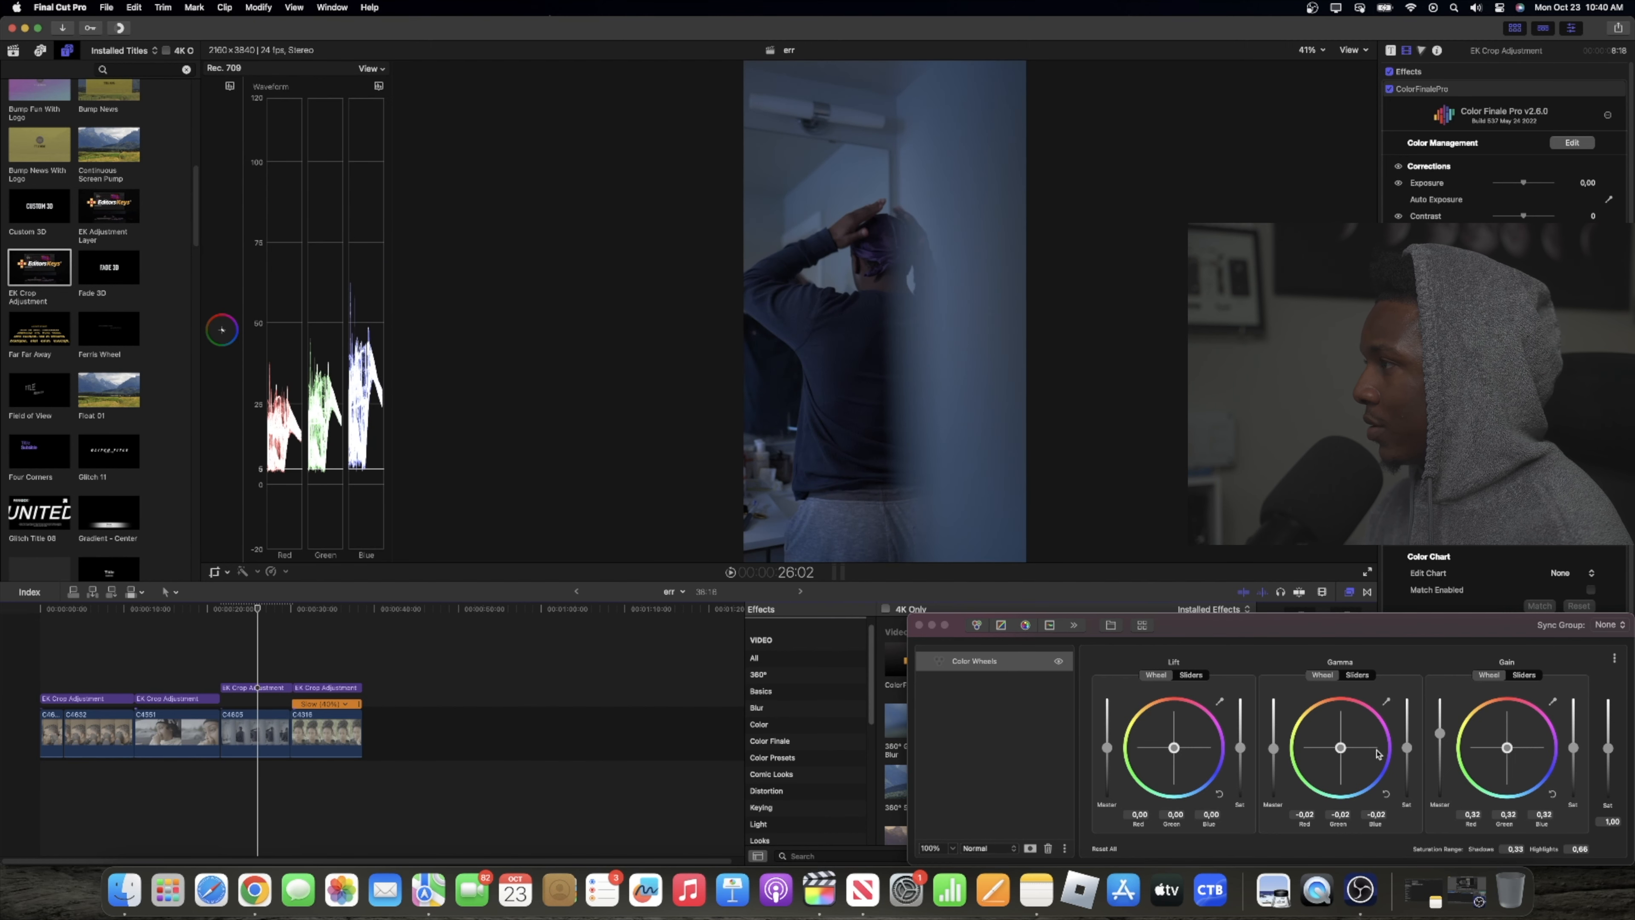
# Step: Set the bathroom grade's master gamma to -0.06, tint its lift slightly toward cyan, and close the Color Finale controls
pyautogui.click(1273, 751)
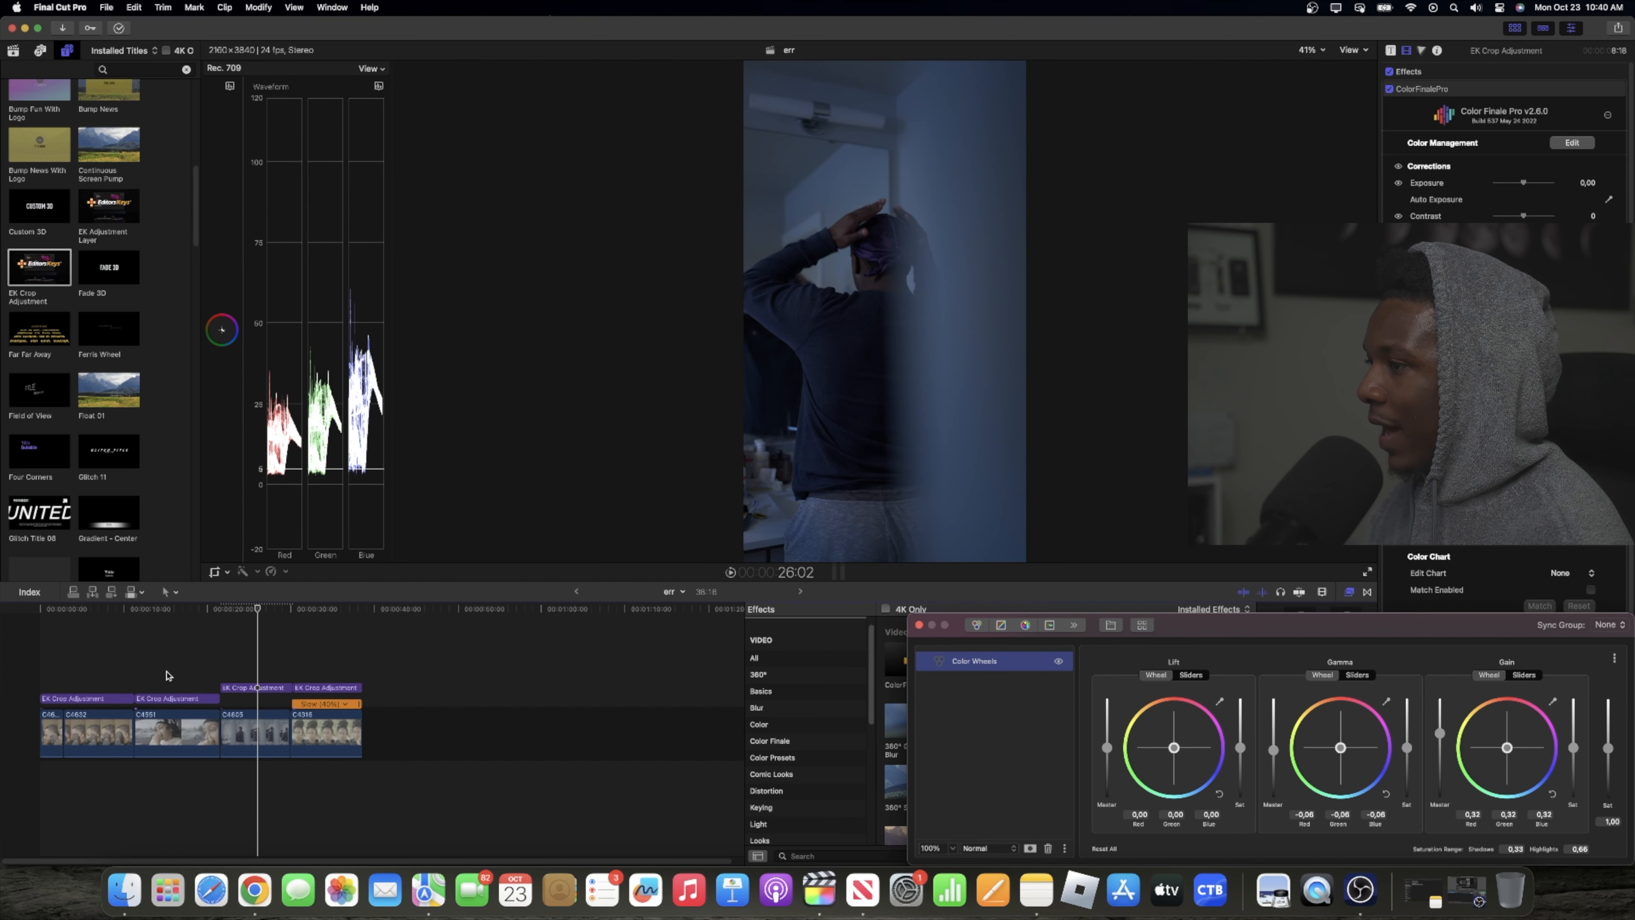
pyautogui.click(221, 655)
pyautogui.press('space')
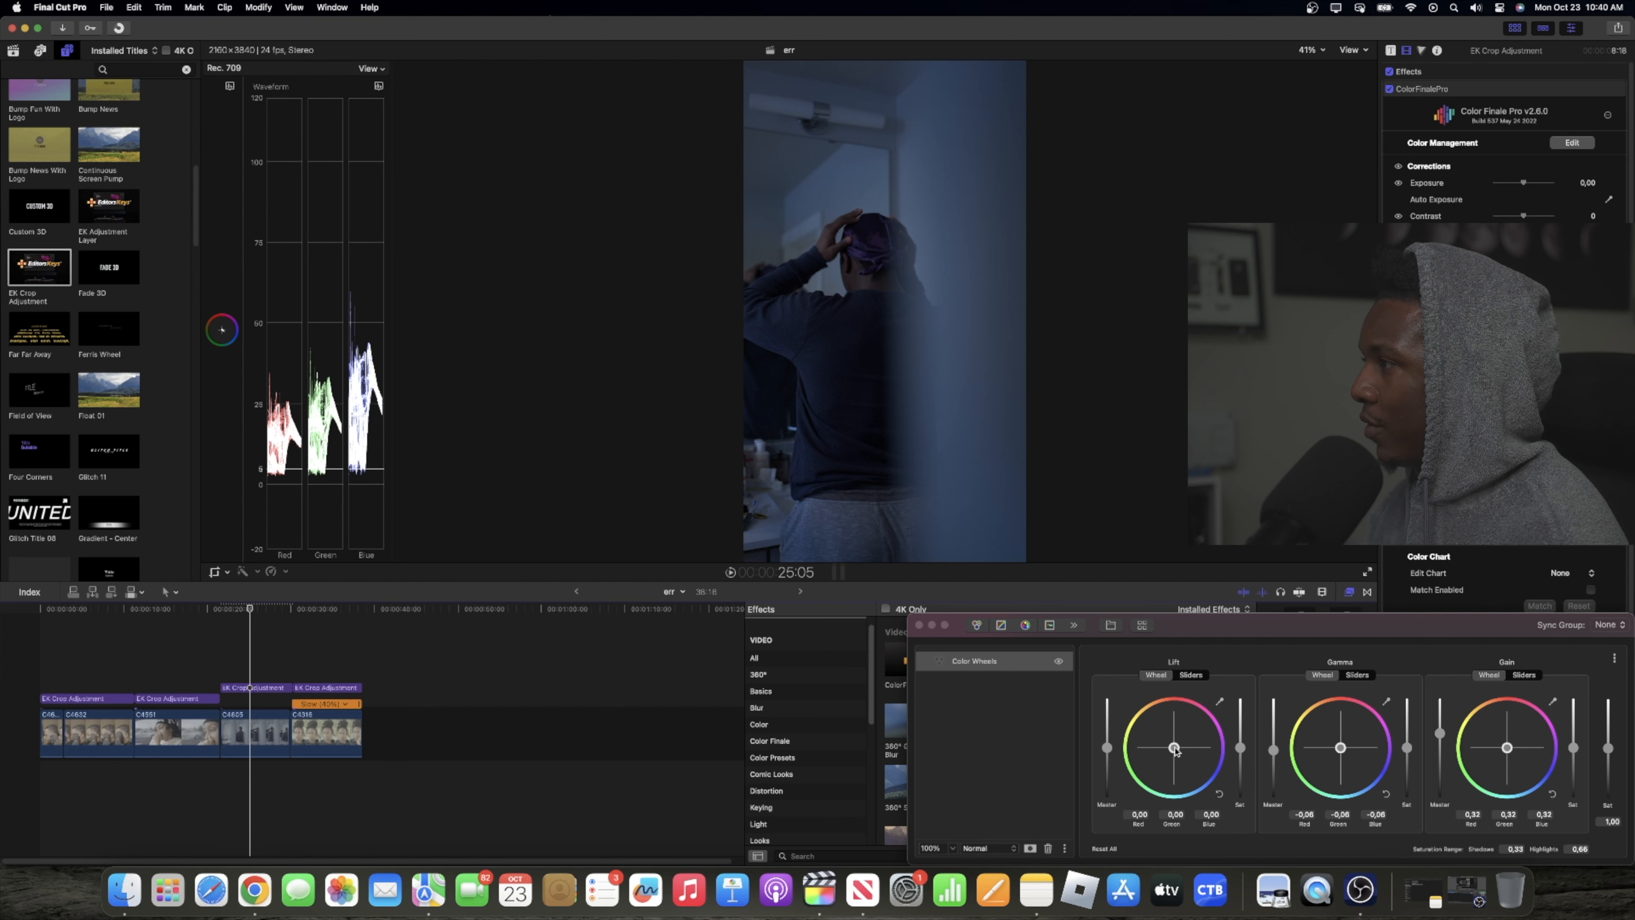
pyautogui.moveTo(1175, 749); pyautogui.dragTo(1179, 750)
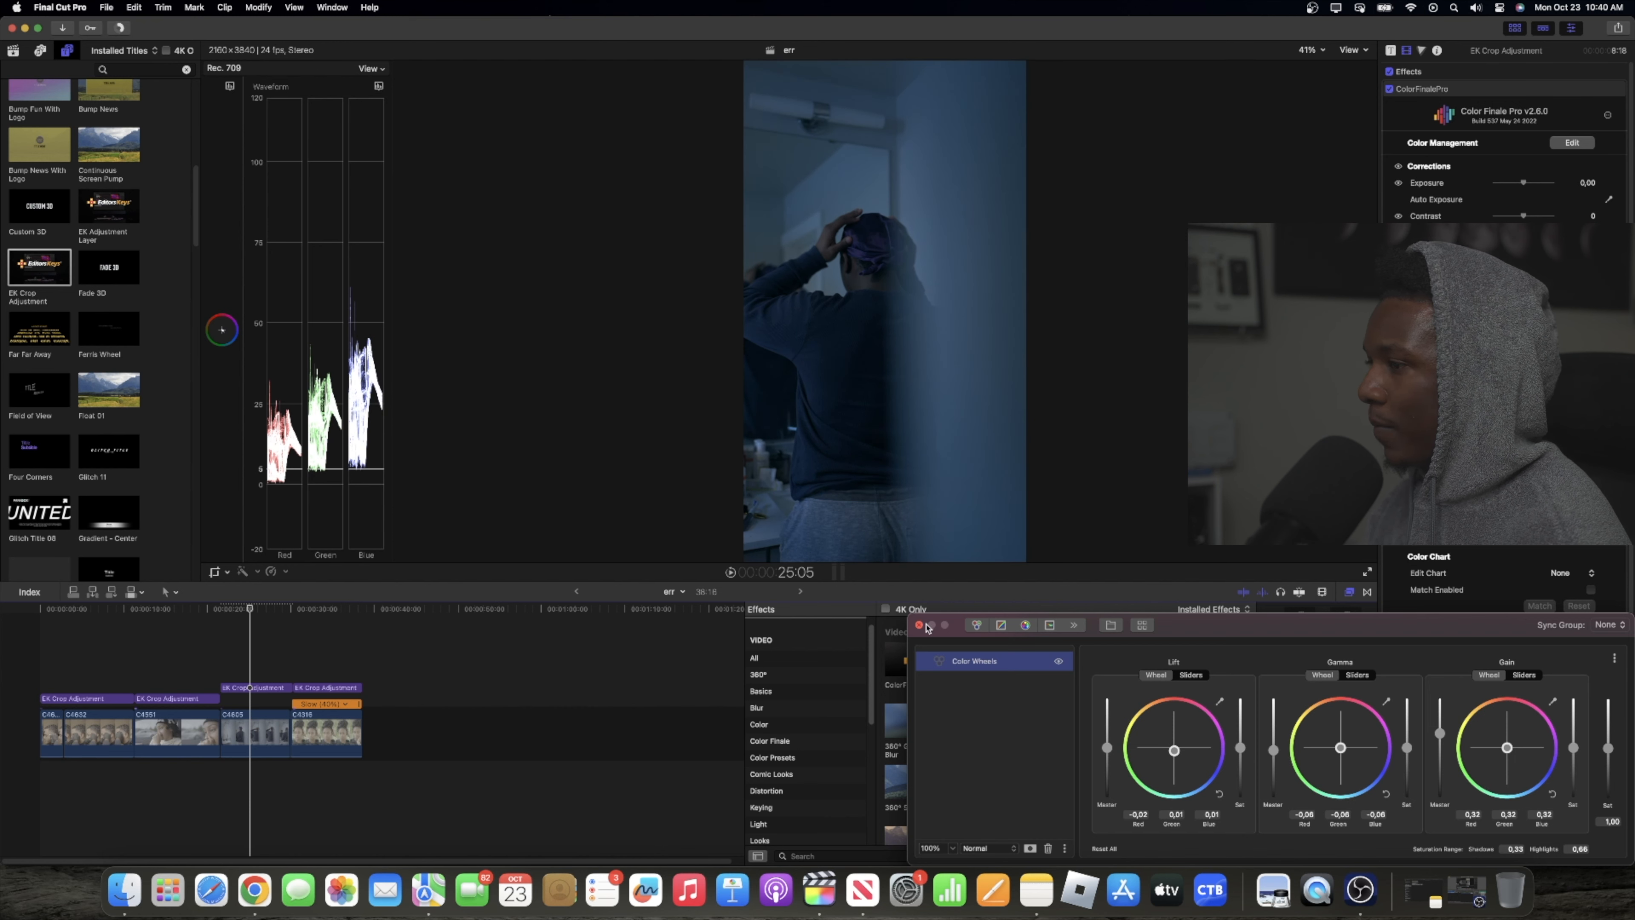
pyautogui.click(919, 628)
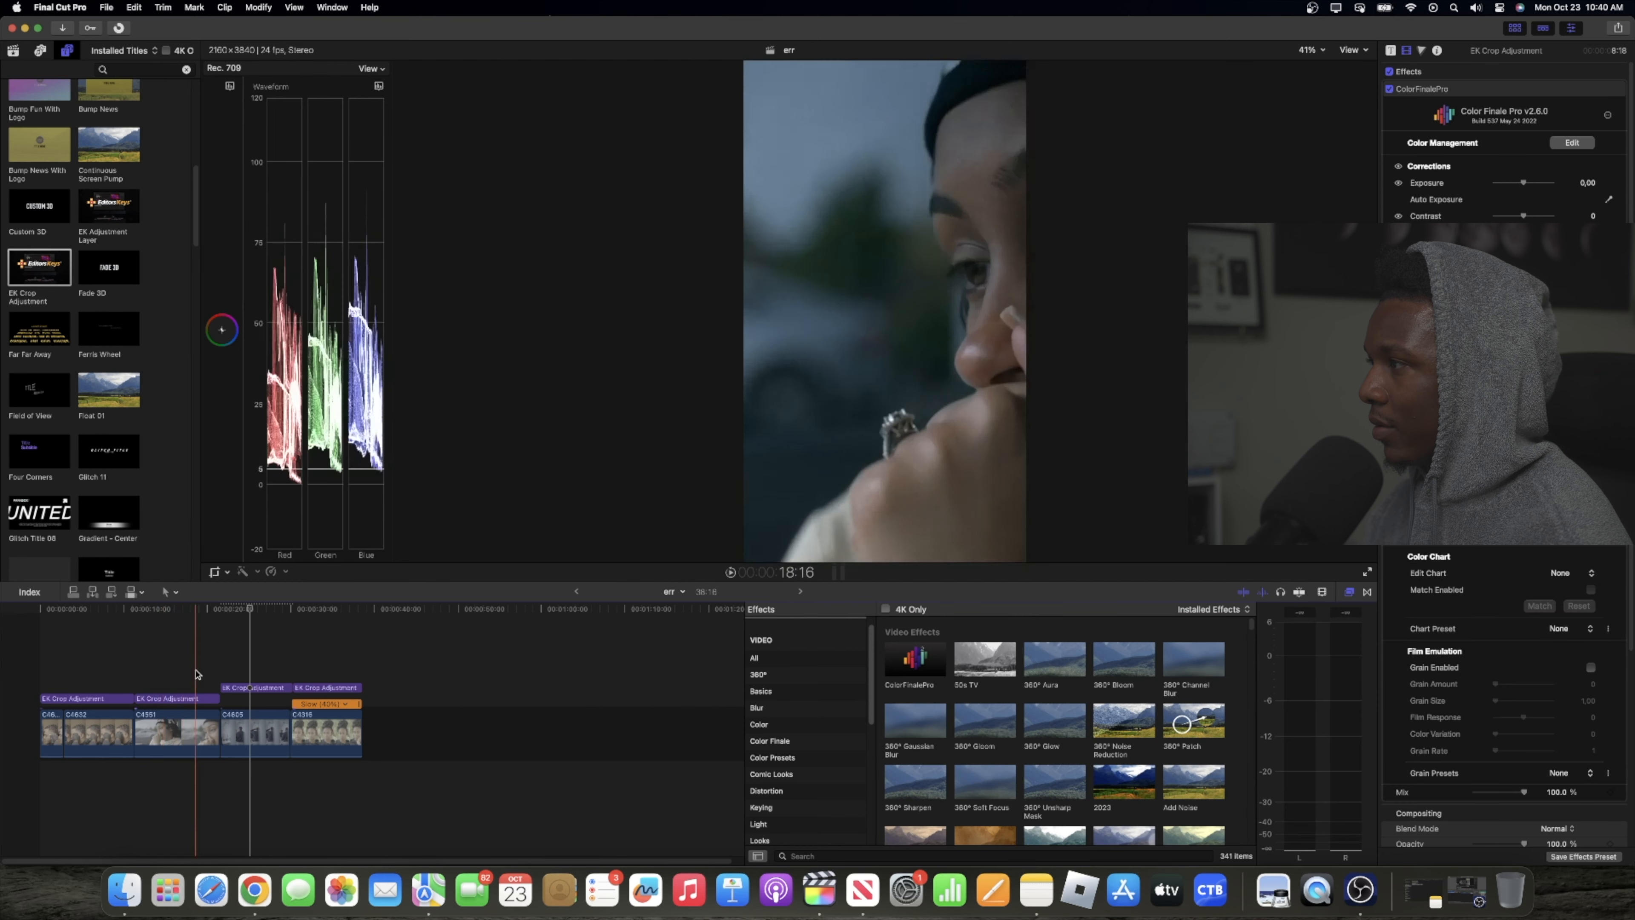
# Step: Review the graded timeline from its beginning, and play the final clip C4316 from its first frames
pyautogui.click(231, 669)
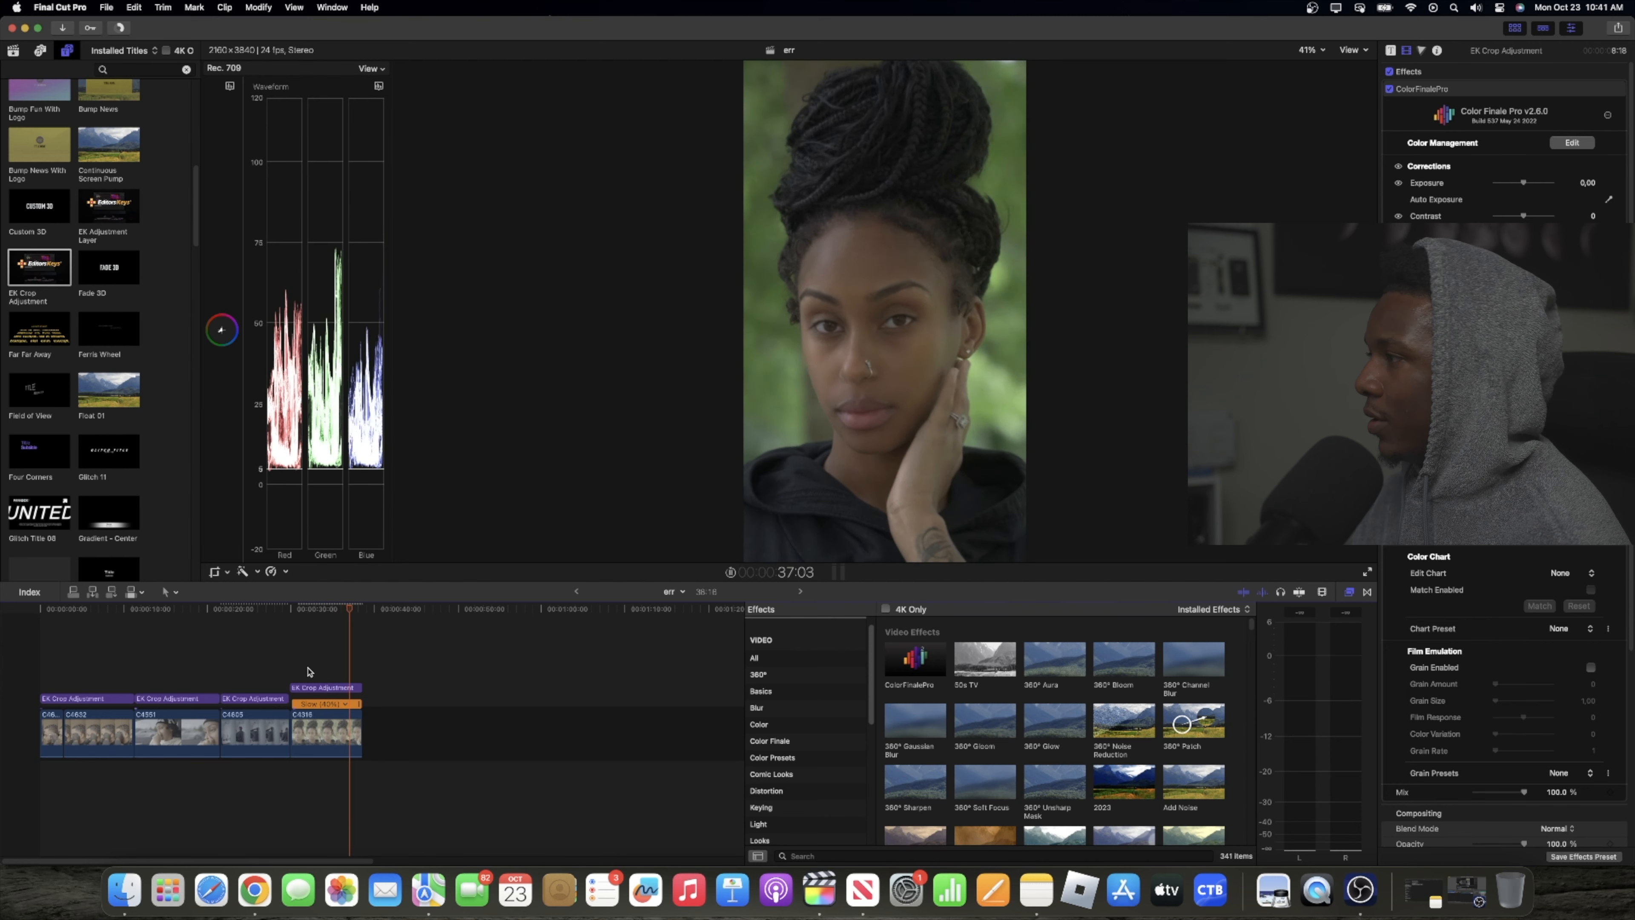
pyautogui.press('Home')
pyautogui.click(299, 669)
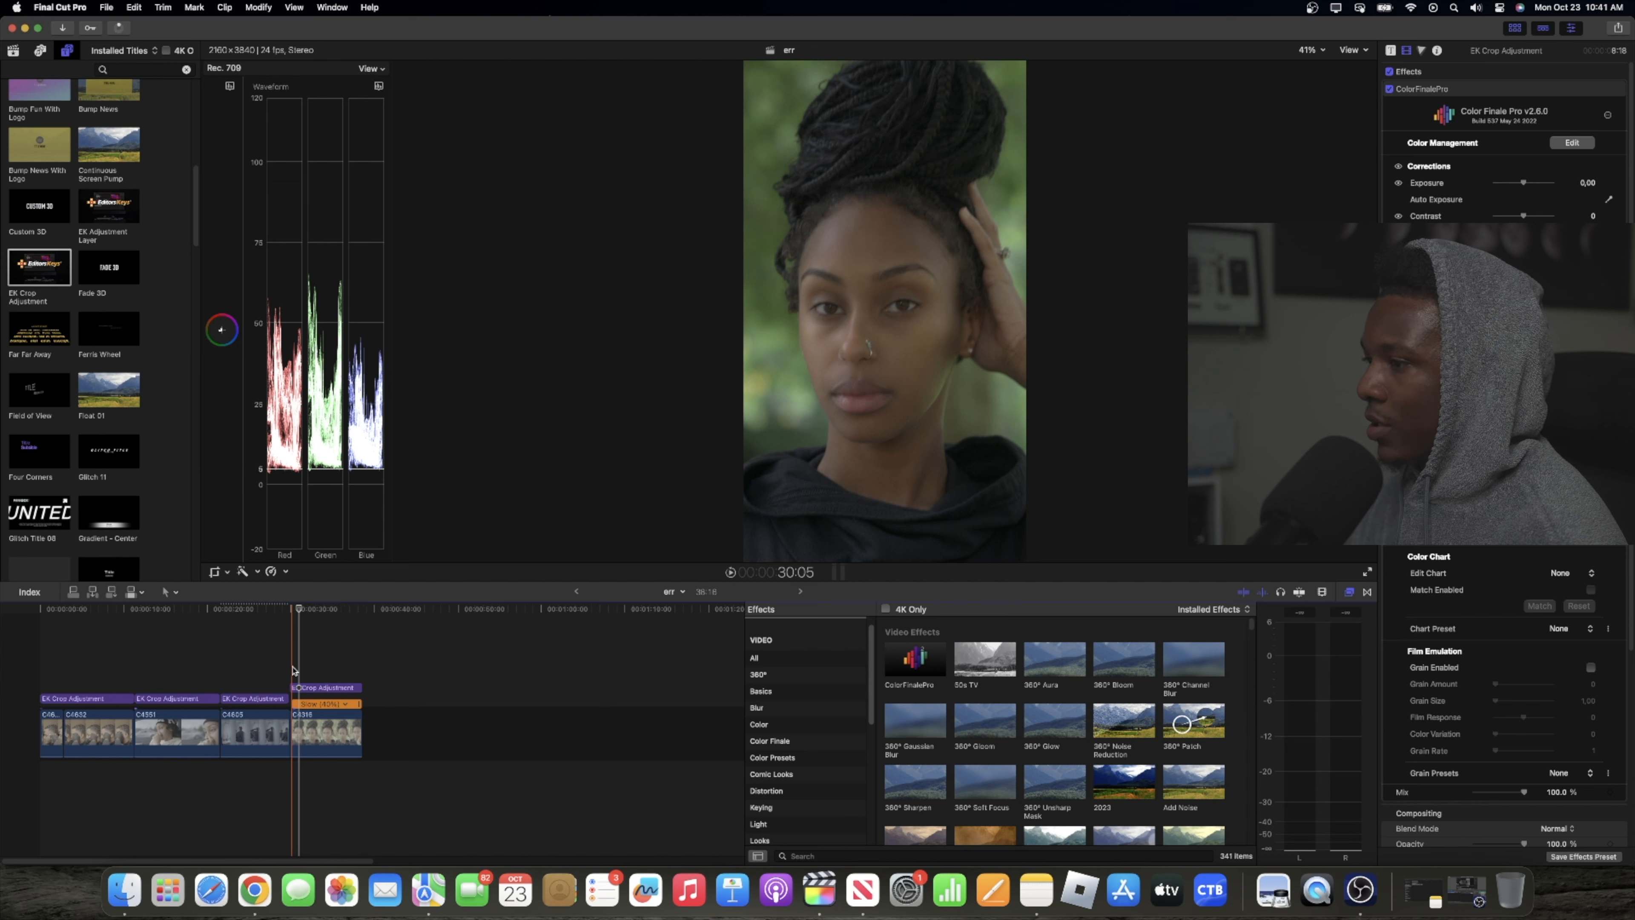
pyautogui.click(293, 670)
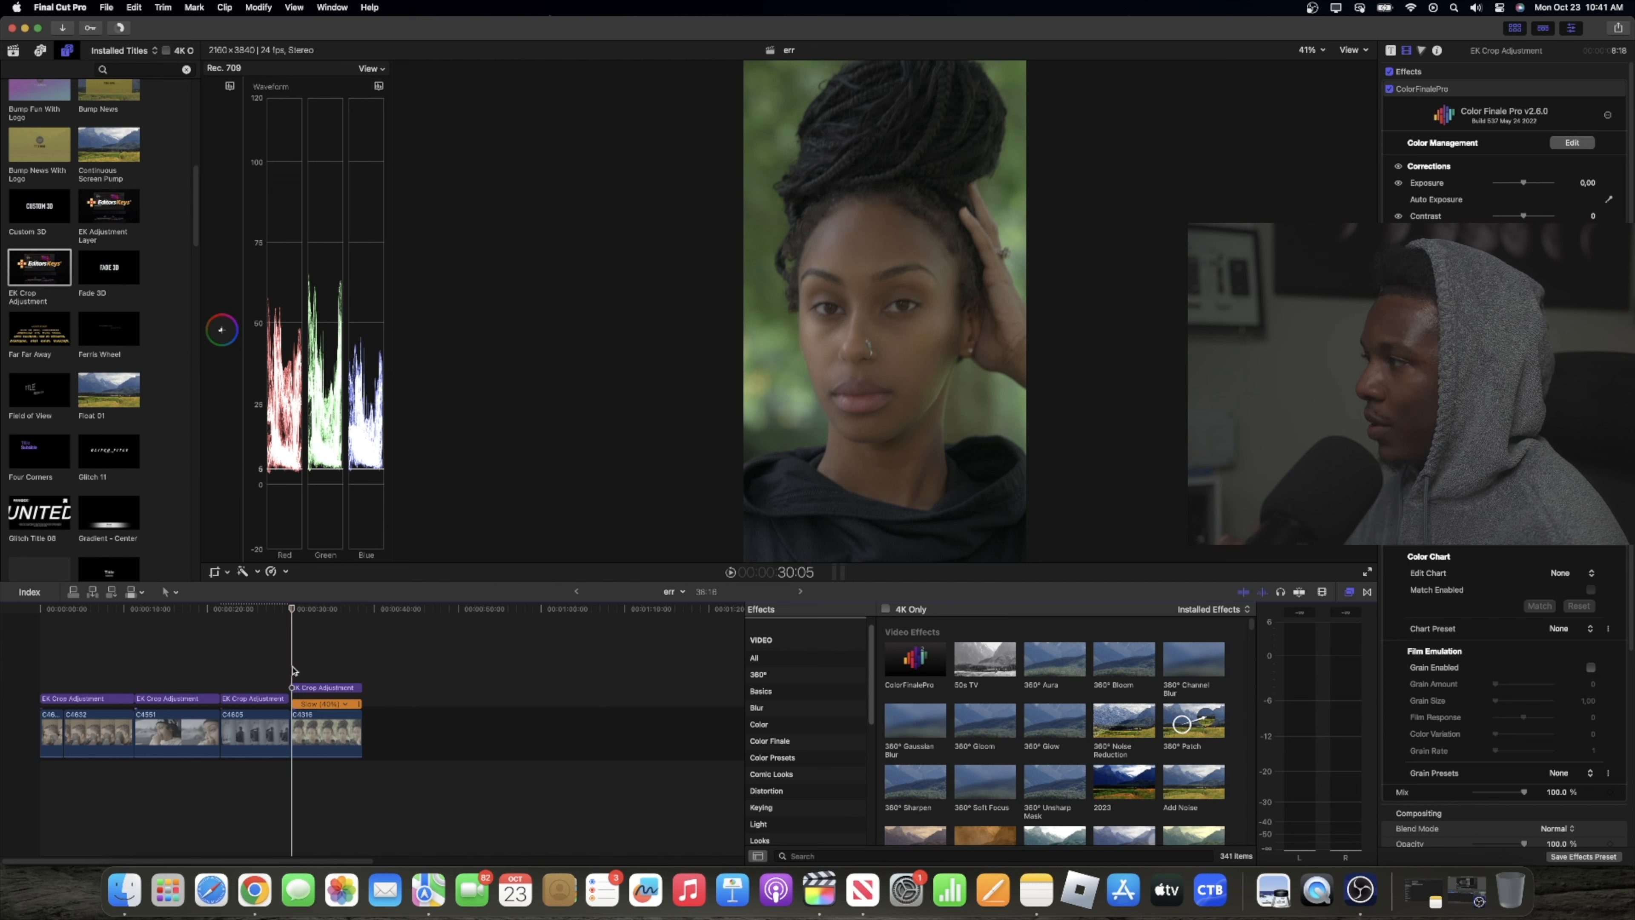
pyautogui.press('Left')
pyautogui.press('Left')
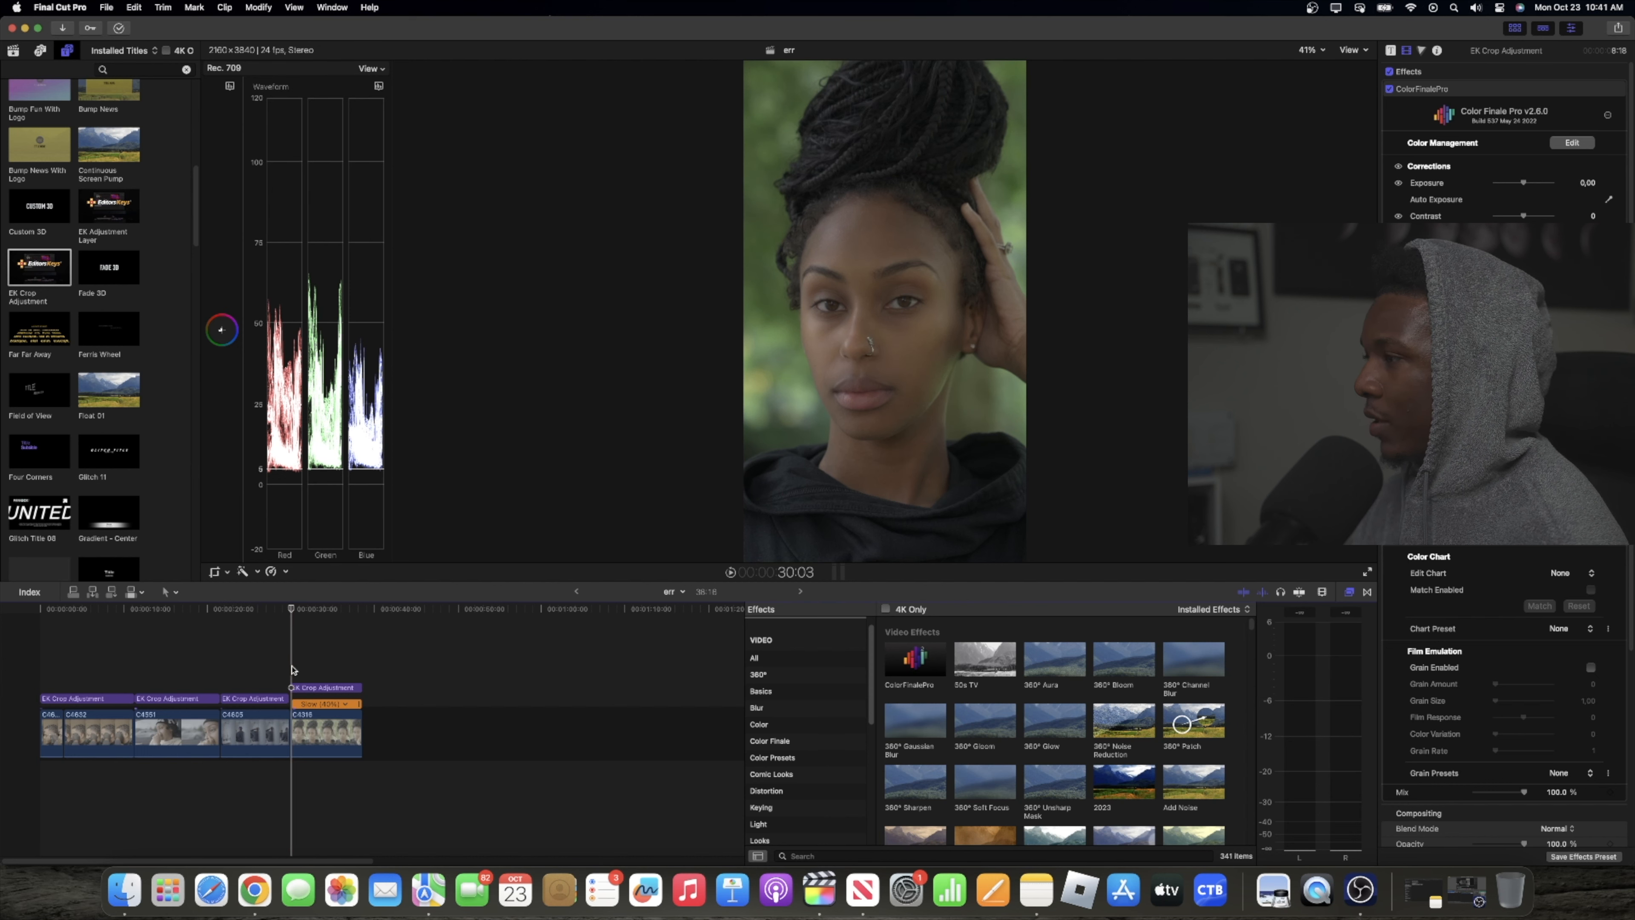
pyautogui.press('space')
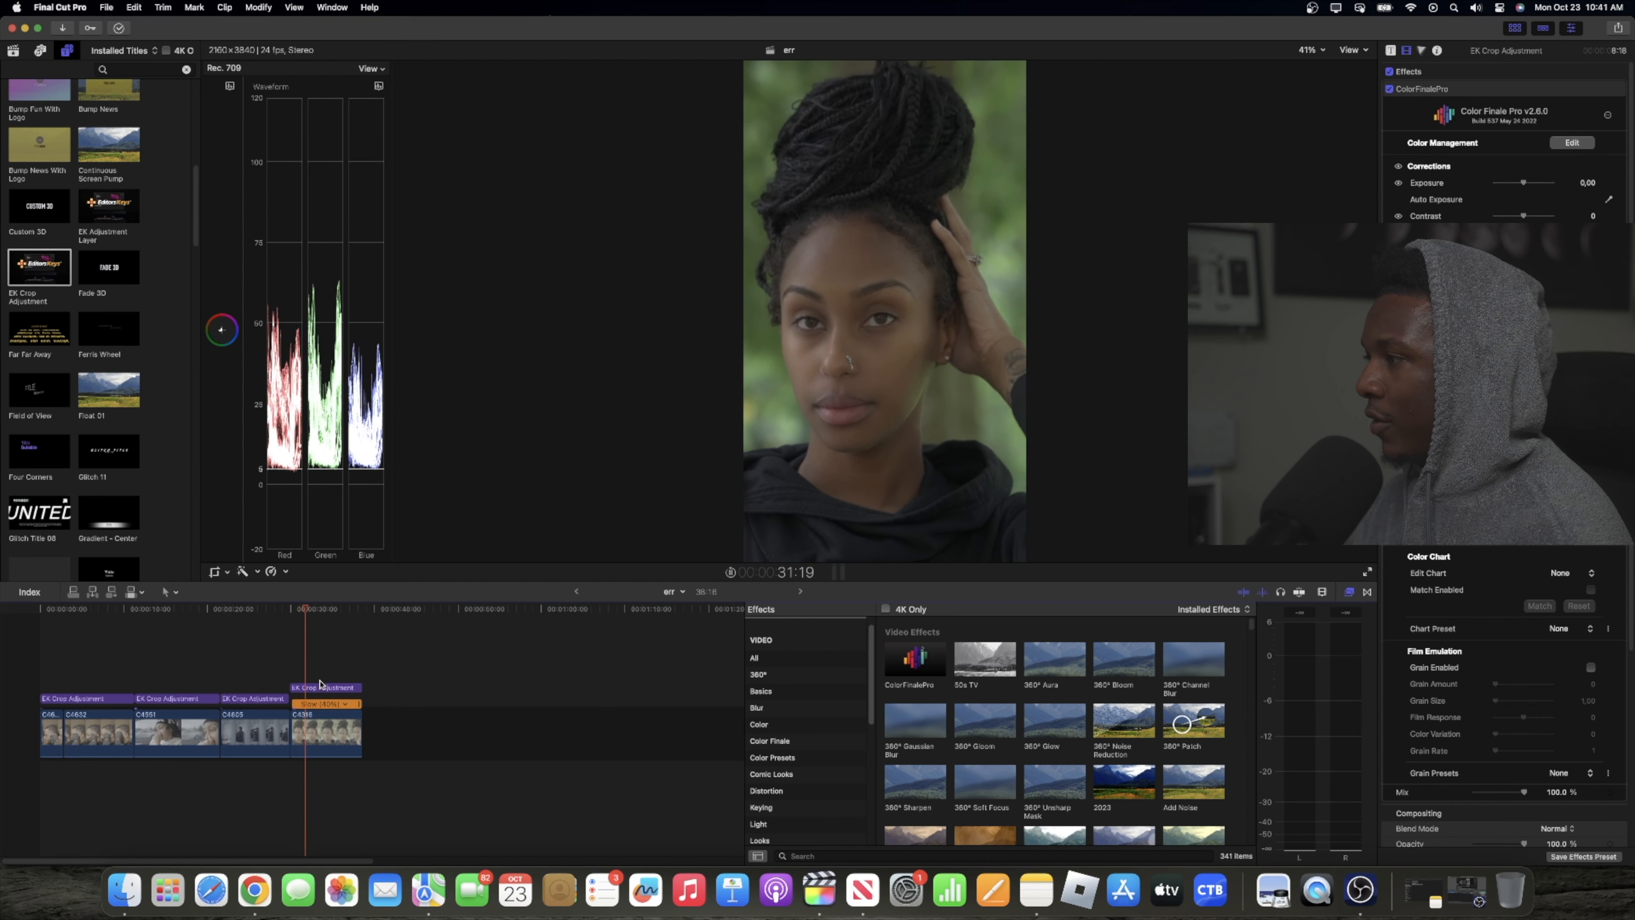
# Step: Add a Color Wheels correction to the last adjustment segment, above clip C4316
pyautogui.click(322, 688)
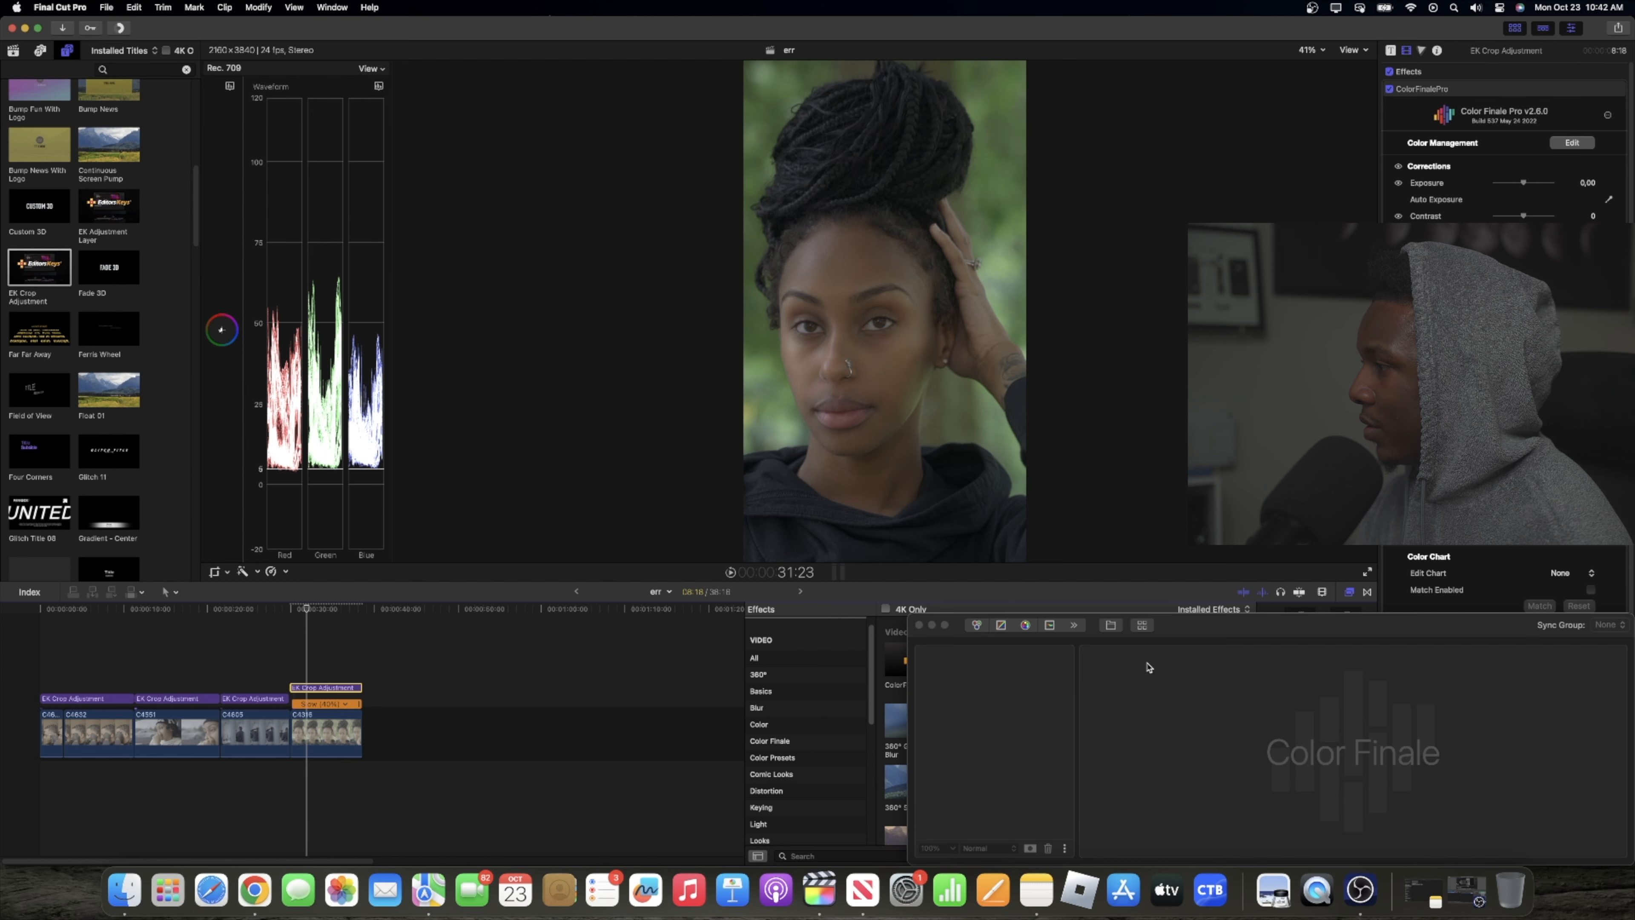
pyautogui.click(979, 624)
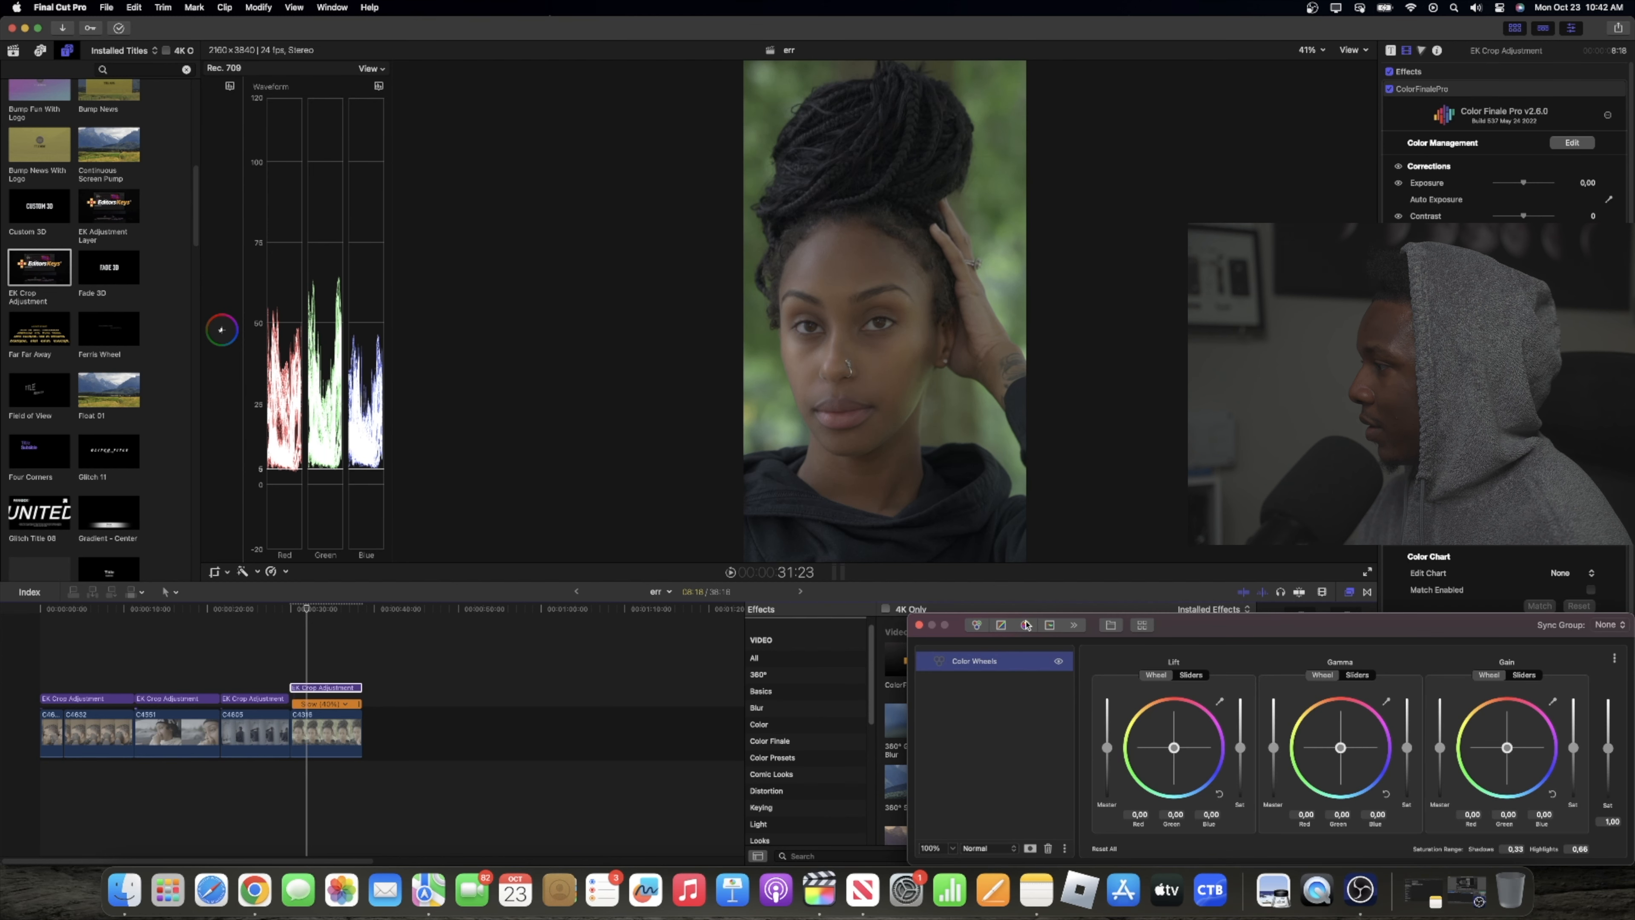
# Step: Add an HSL Curves correction and a second Color Wheels correction to the last adjustment segment
pyautogui.click(1050, 625)
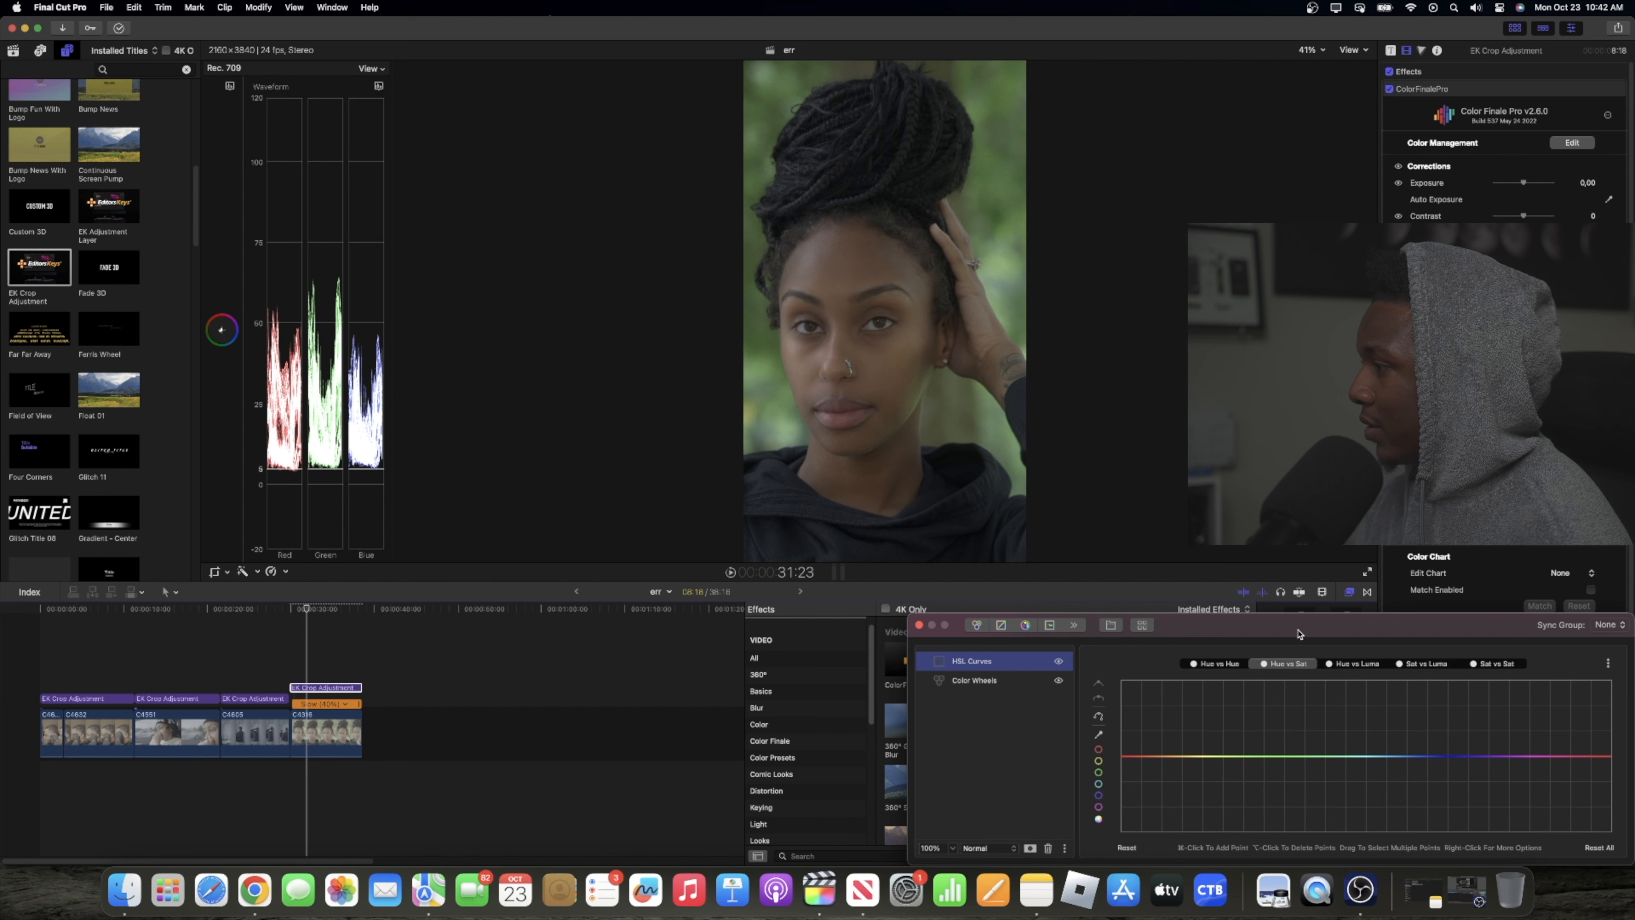
pyautogui.click(976, 624)
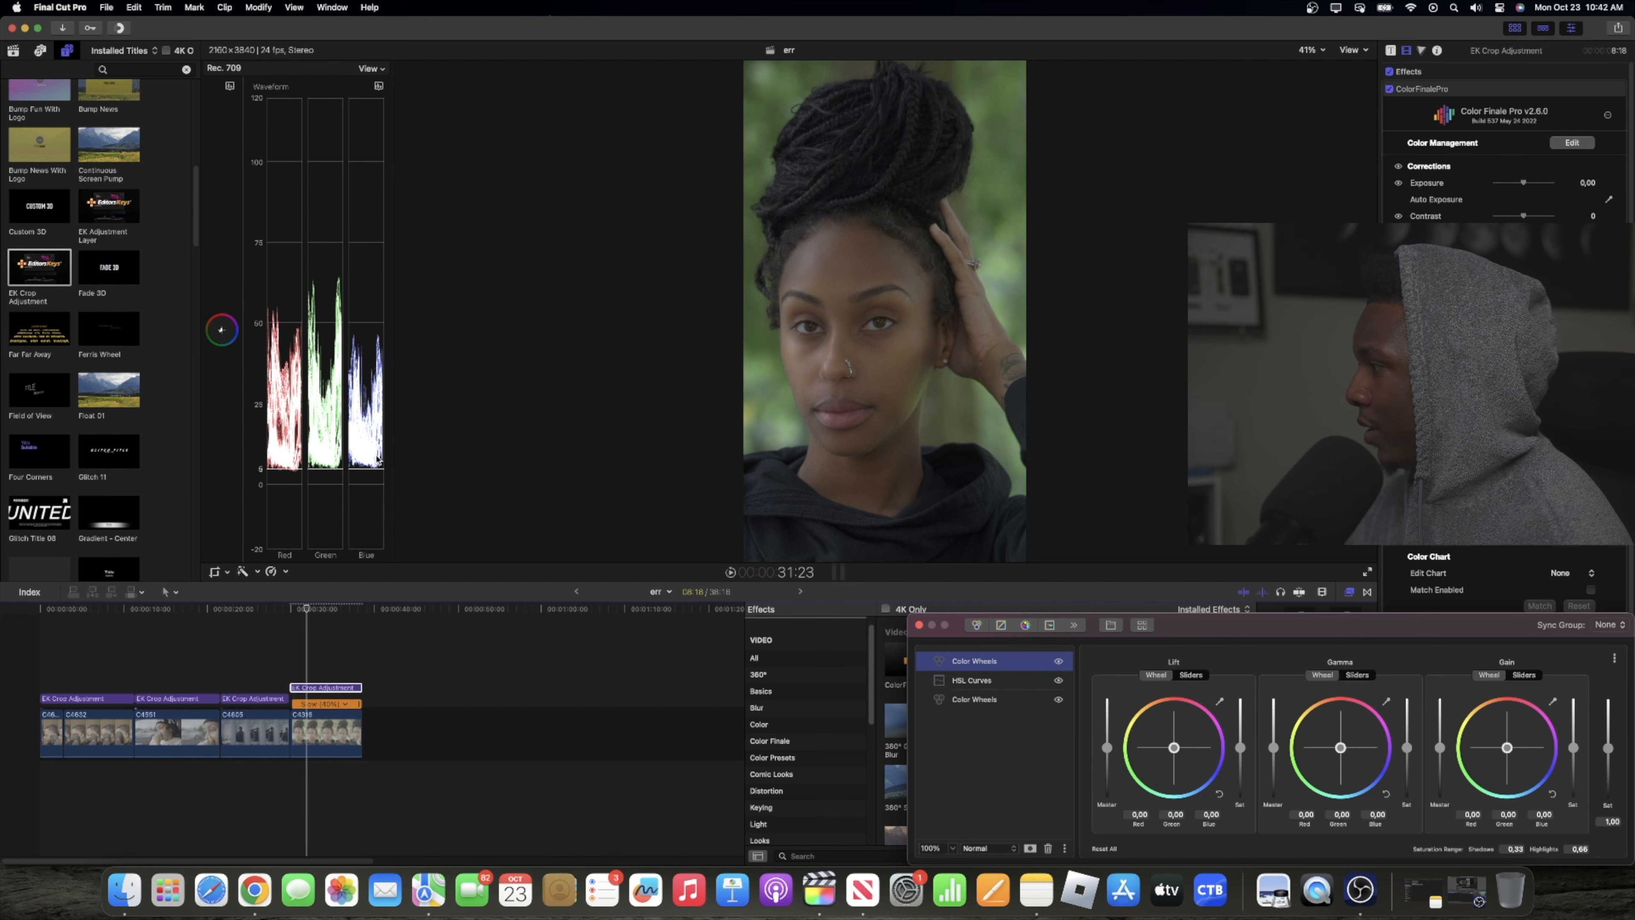
# Step: Set the new Color Wheels' master gain to 0.05 and master gamma to -0.05, and compare the image with and without the correction
pyautogui.moveTo(1441, 748); pyautogui.dragTo(1442, 746)
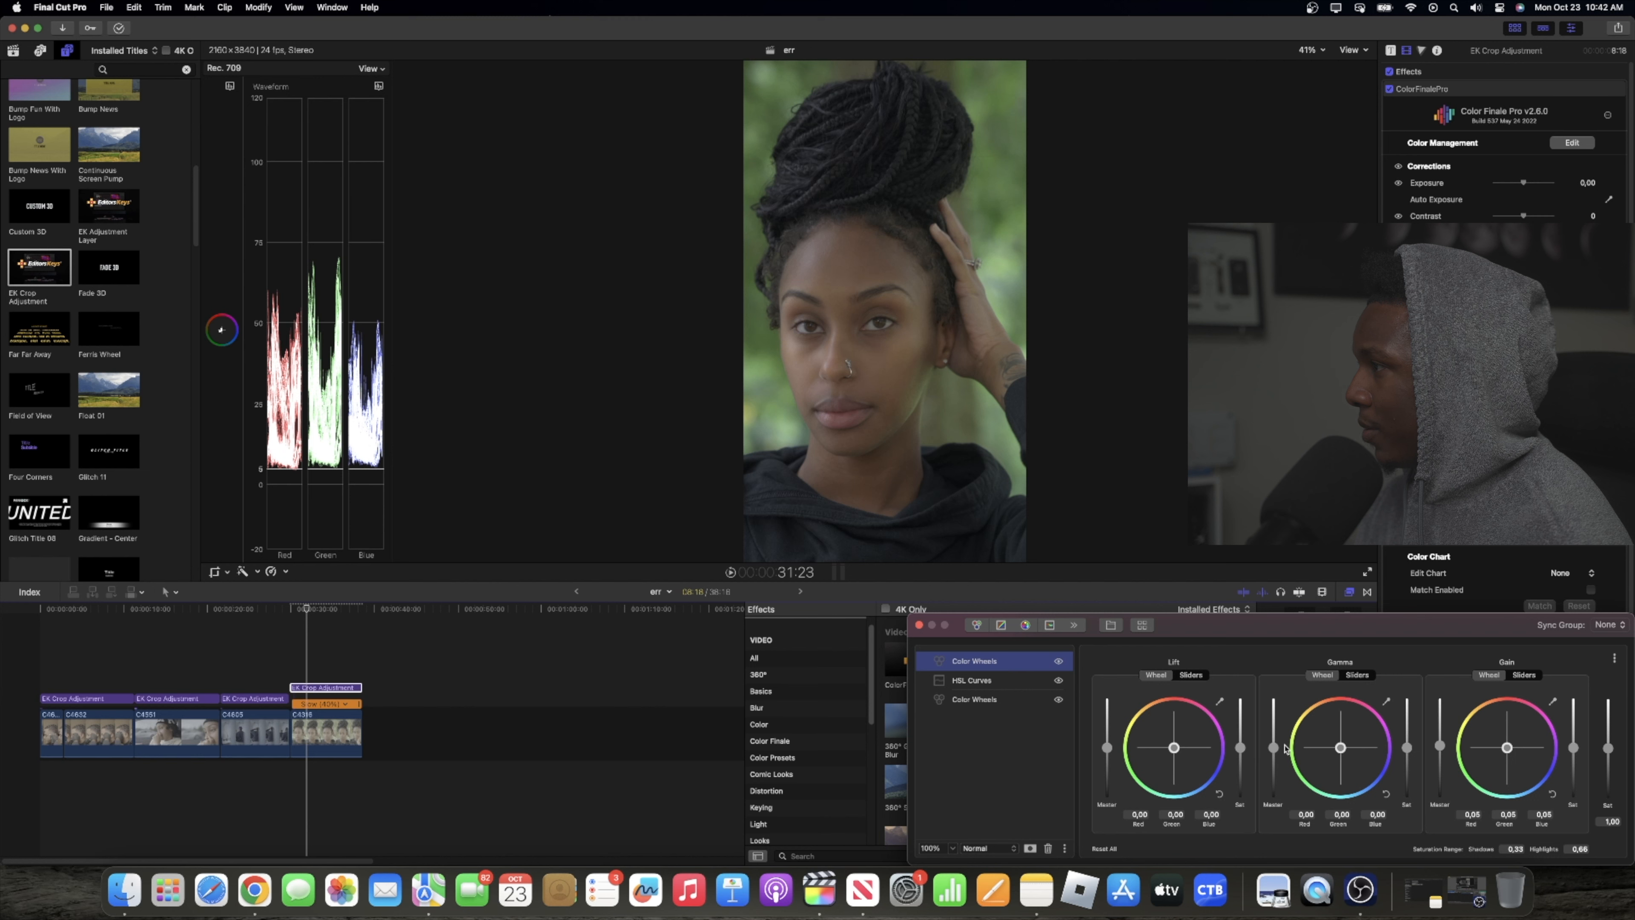
pyautogui.moveTo(1278, 750); pyautogui.dragTo(1278, 753)
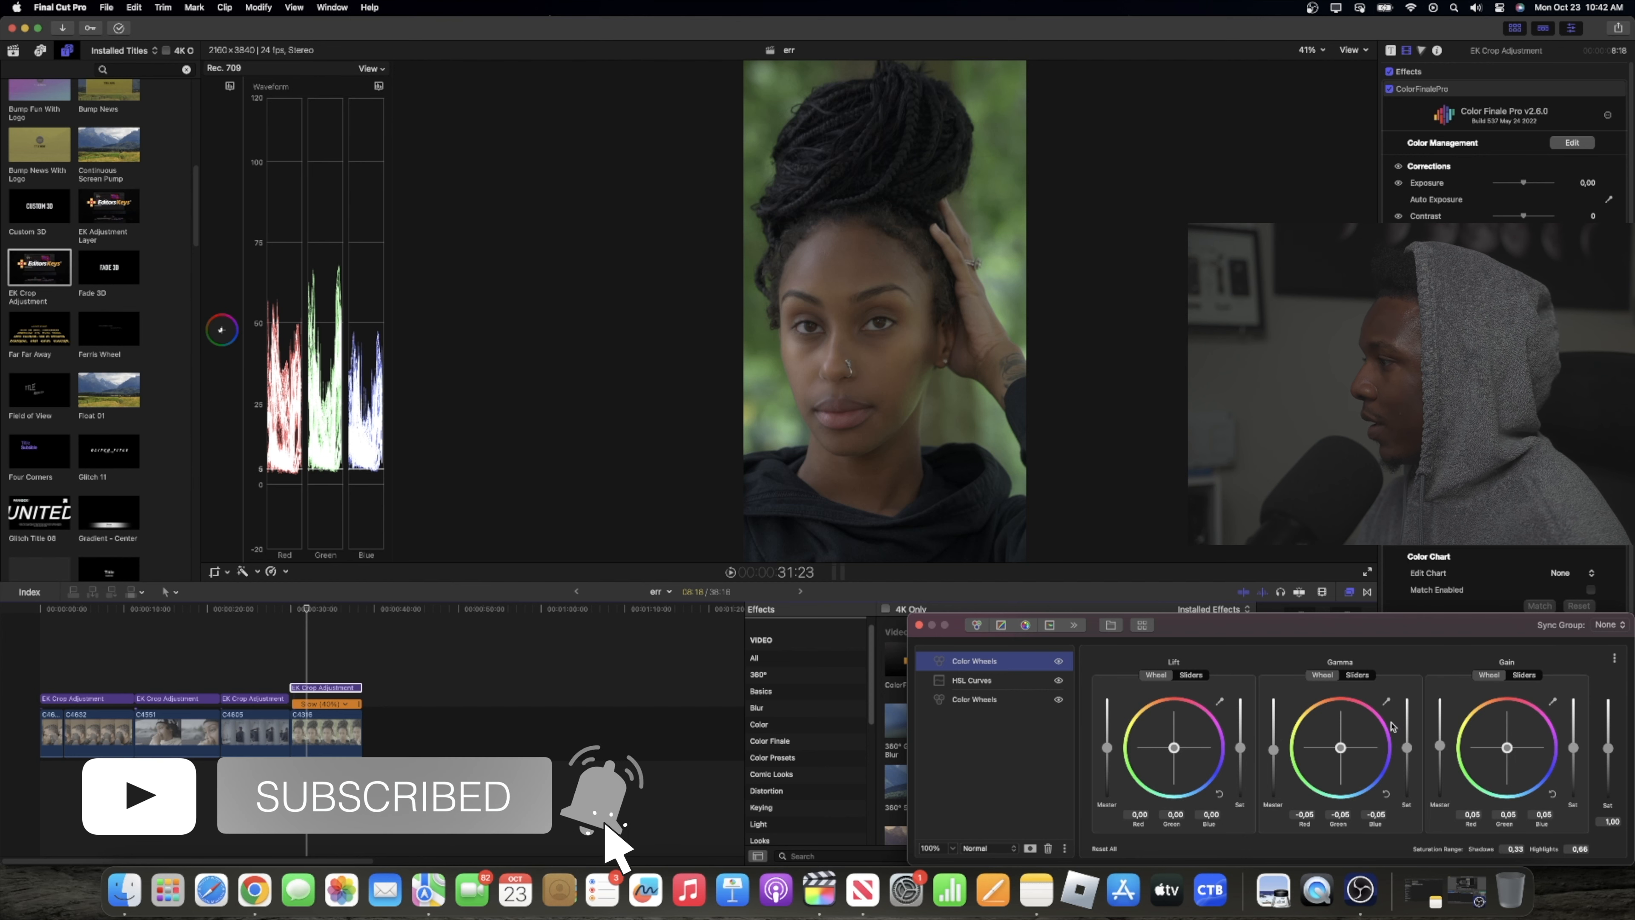
pyautogui.click(1059, 664)
pyautogui.click(1060, 664)
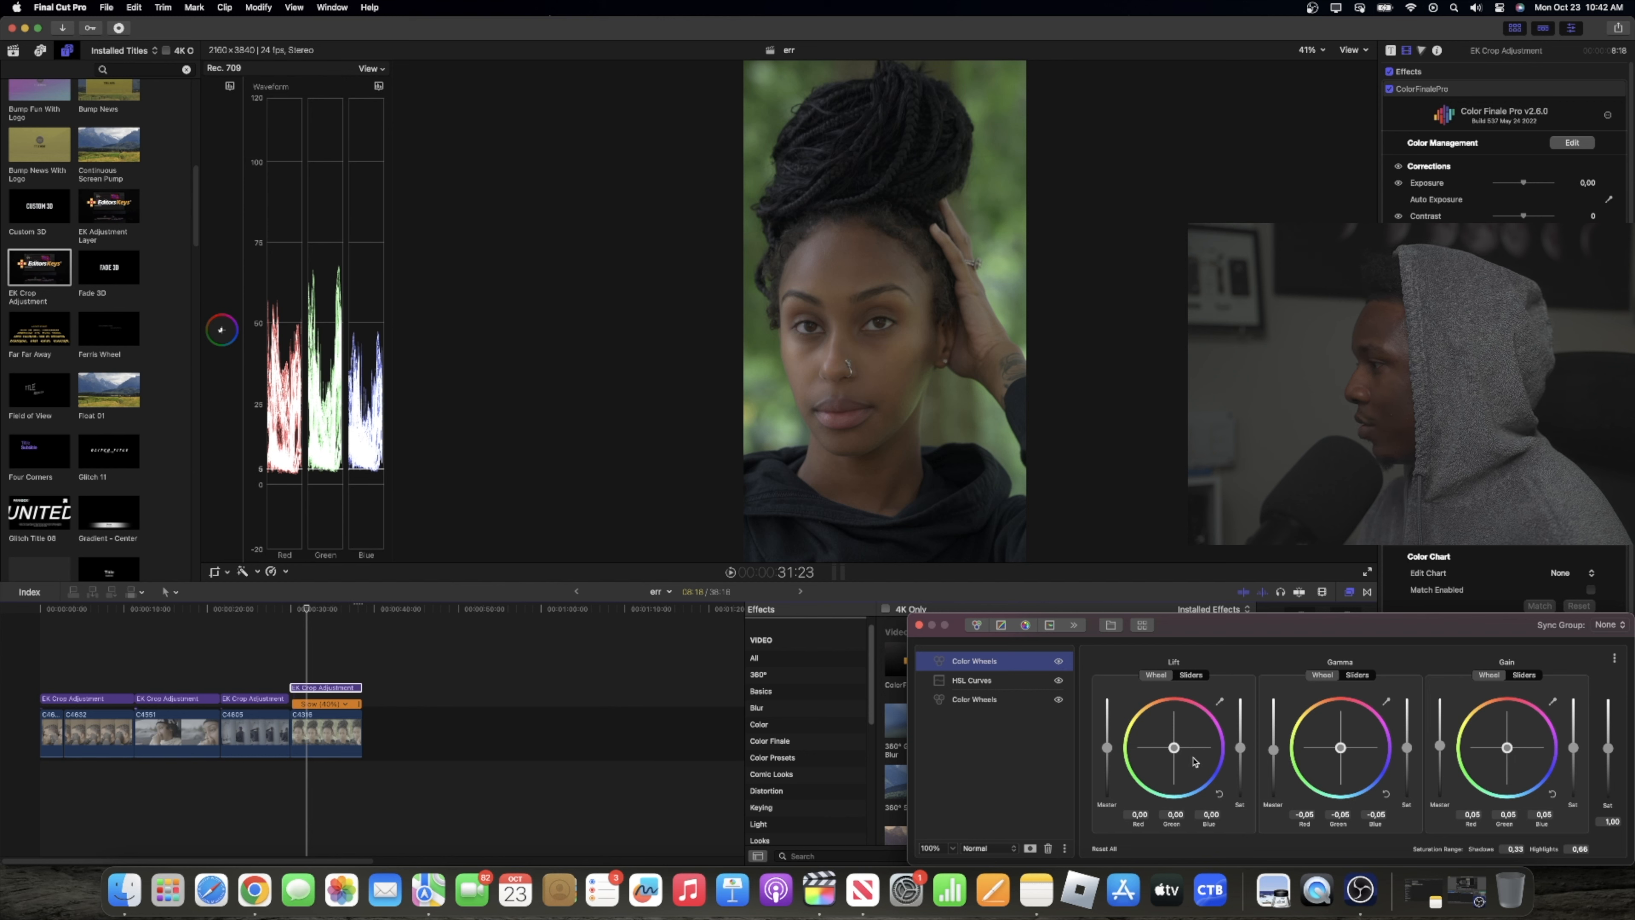
# Step: Sample the woman's facial skin tone for the Hue vs Sat curve in HSL Curves and slightly raise that hue's saturation
pyautogui.click(1000, 681)
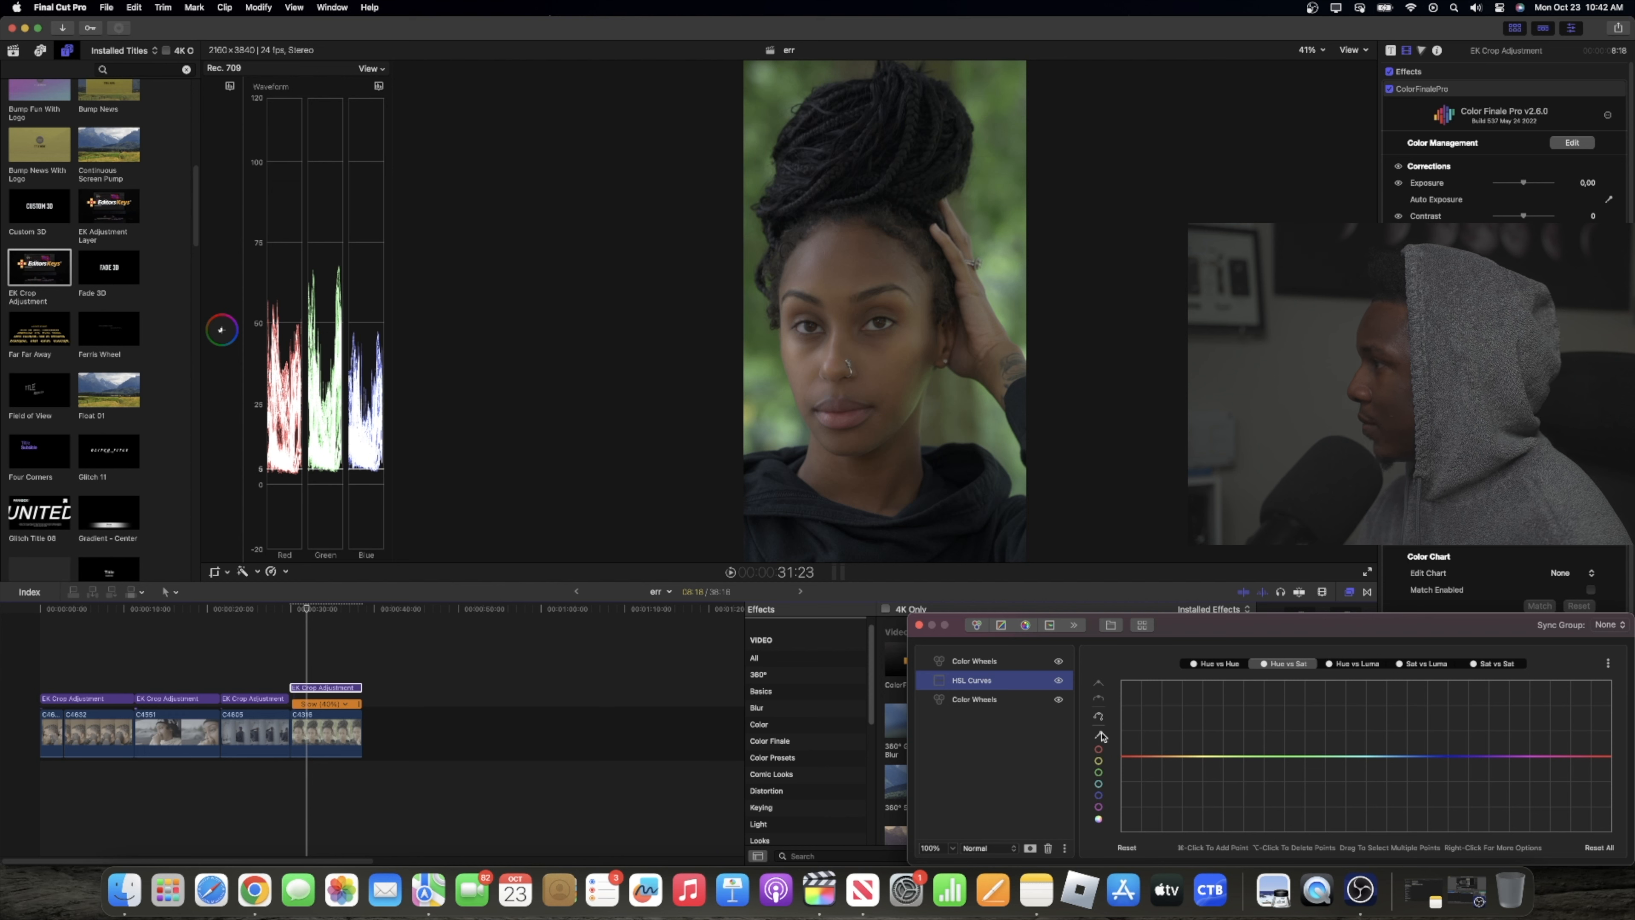
pyautogui.click(1464, 94)
pyautogui.click(896, 362)
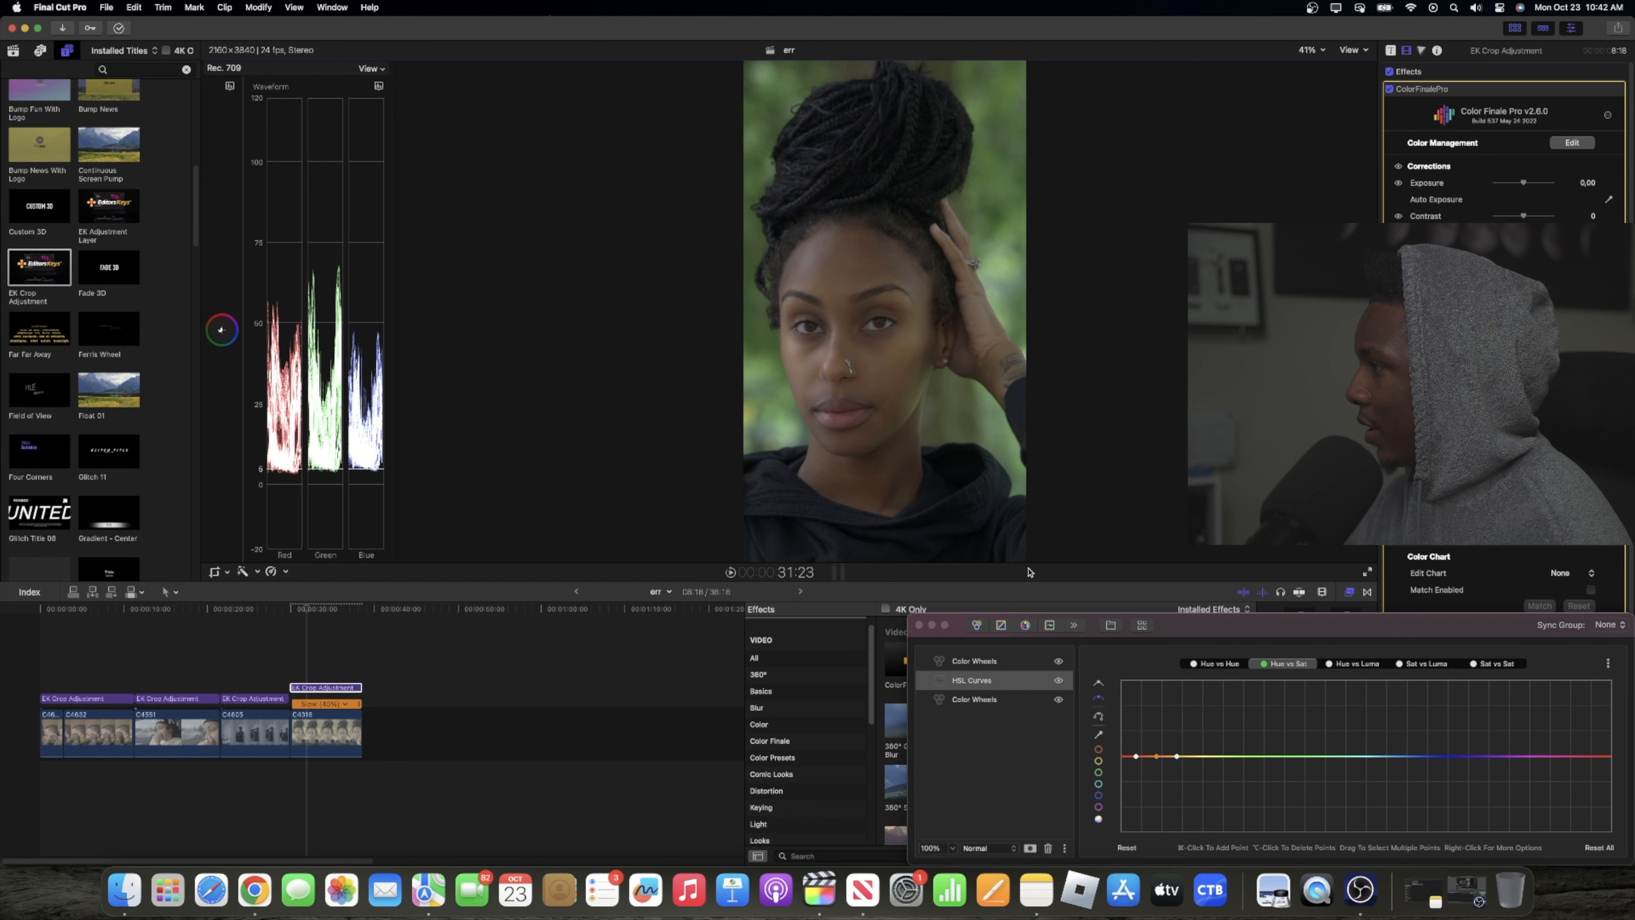
pyautogui.click(1158, 760)
pyautogui.moveTo(1159, 761); pyautogui.dragTo(1157, 759)
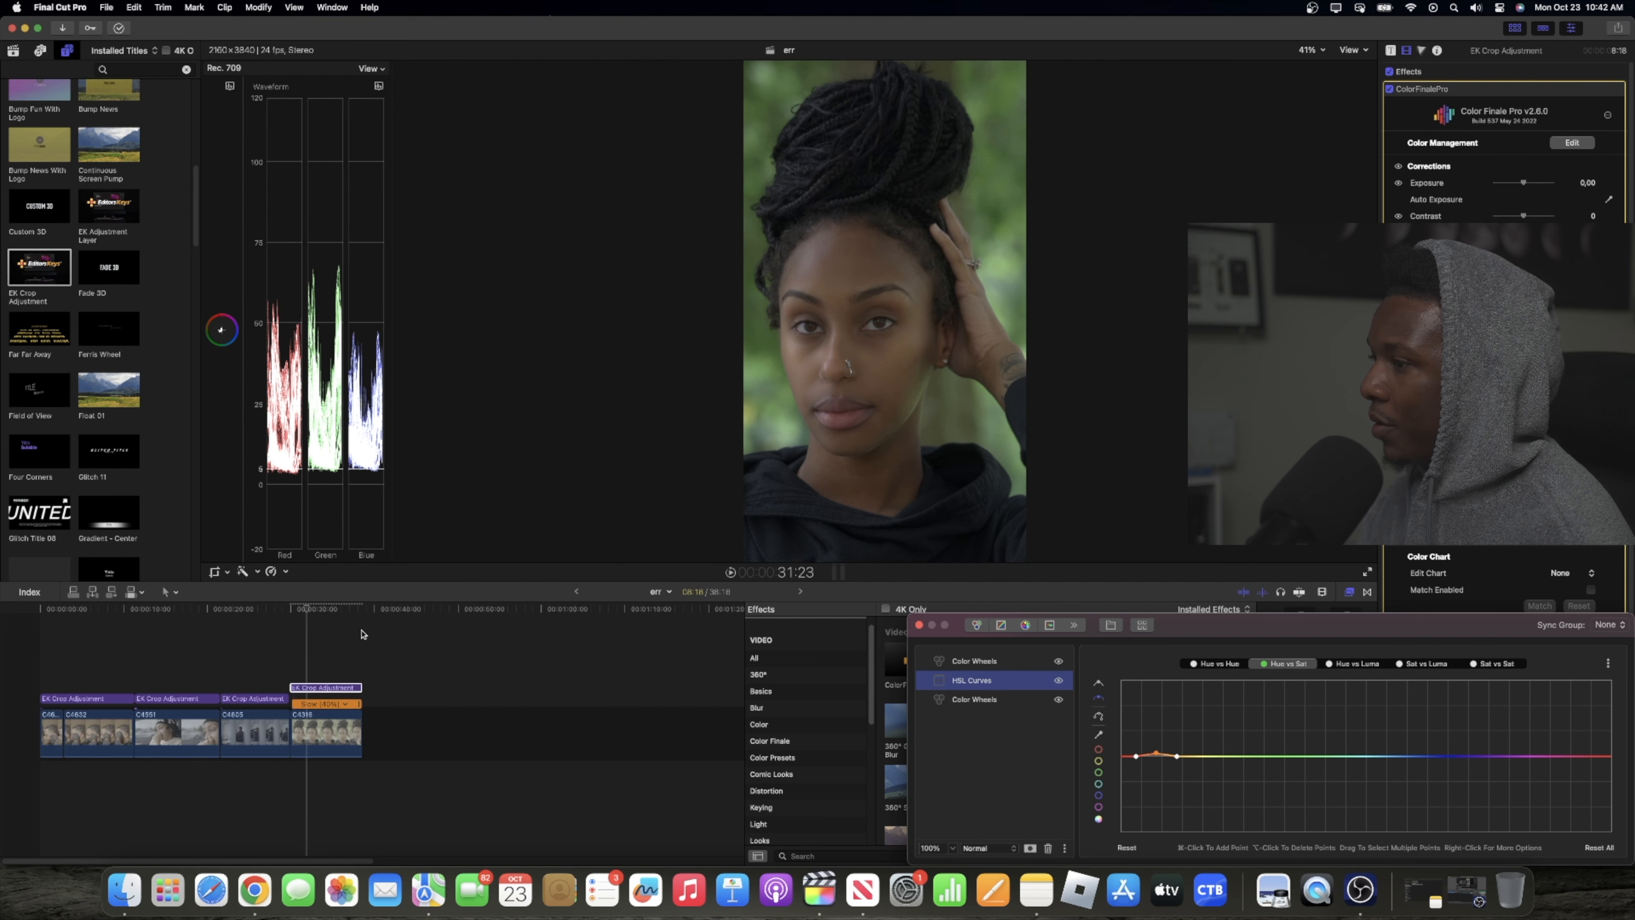
# Step: Play clip C4316 from its start and compare it with its adjustment layer disabled and enabled again
pyautogui.click(295, 666)
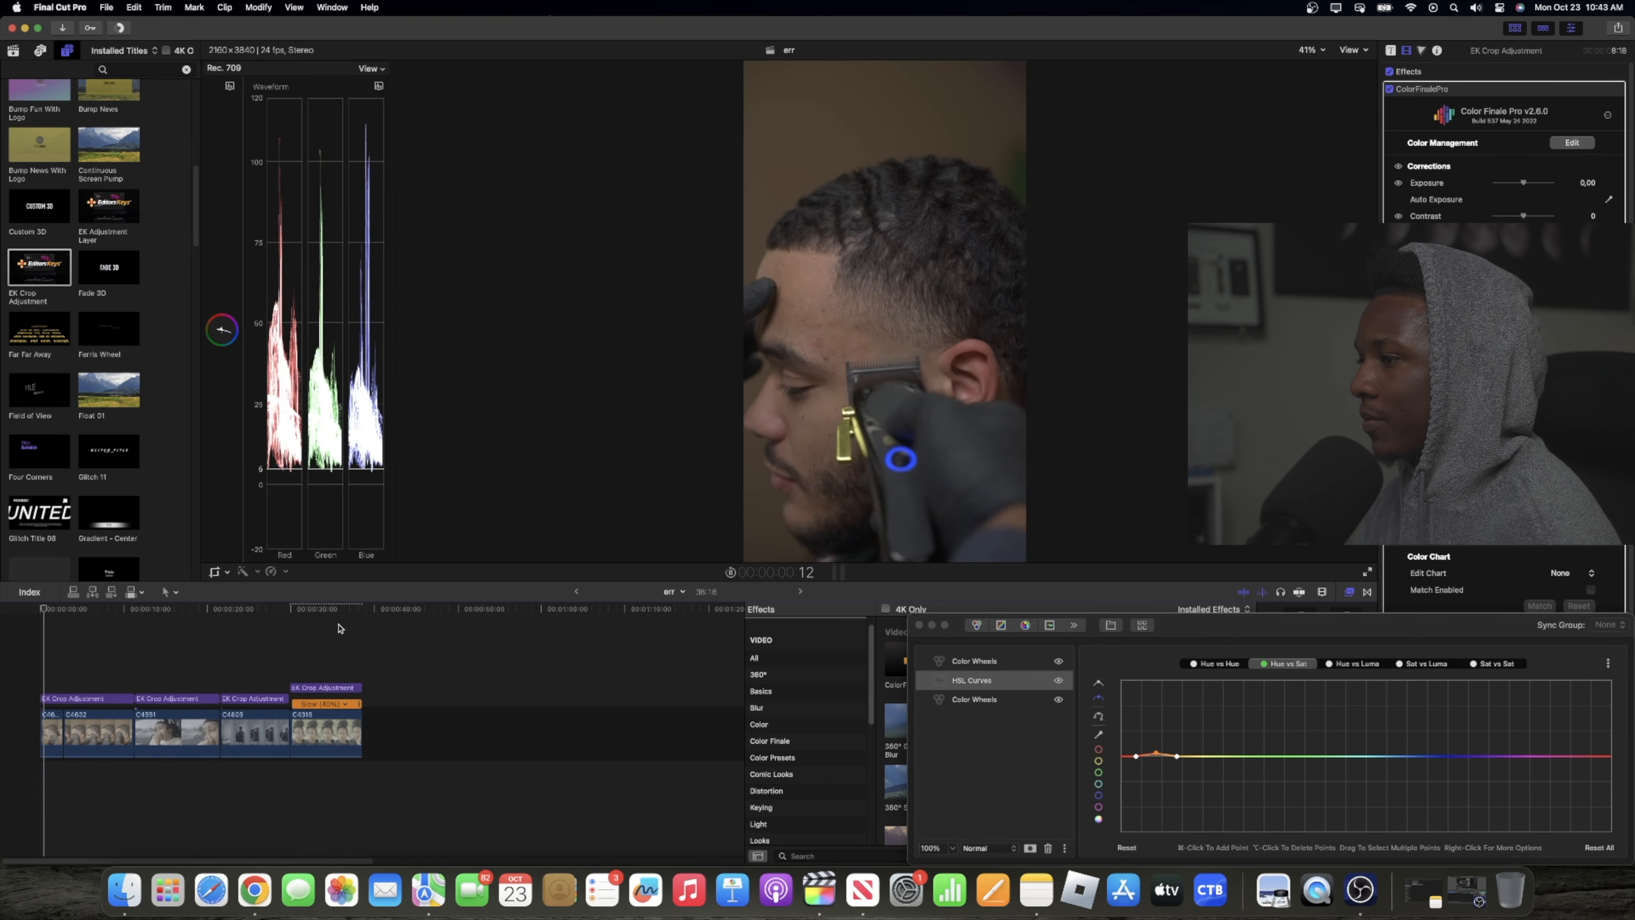
pyautogui.click(290, 667)
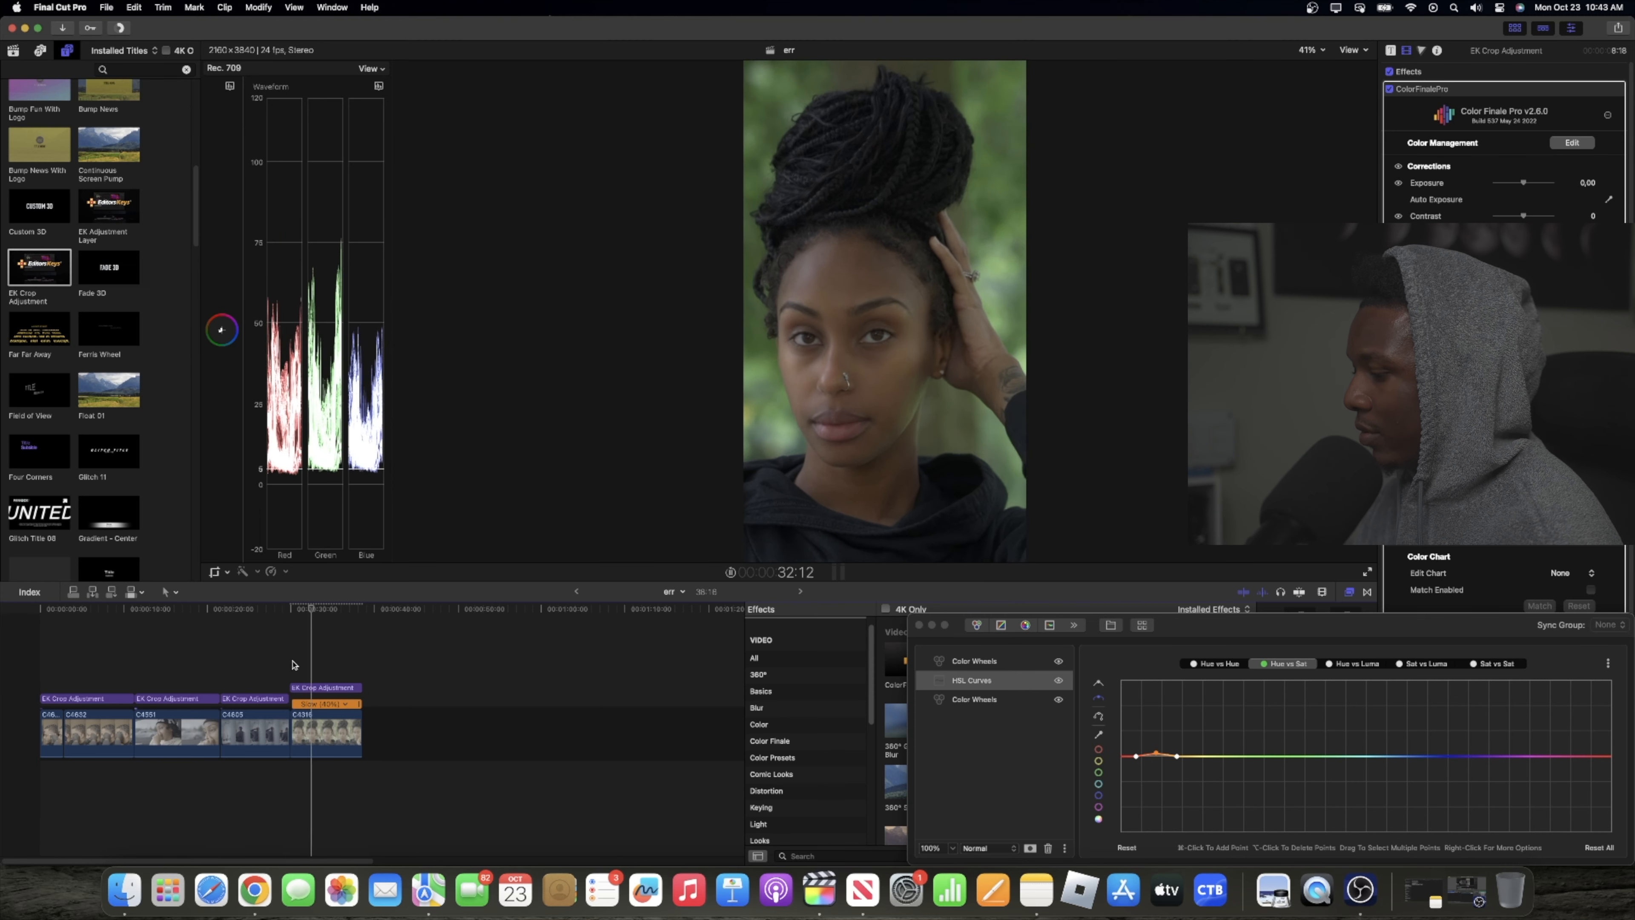
pyautogui.click(304, 688)
pyautogui.press('v')
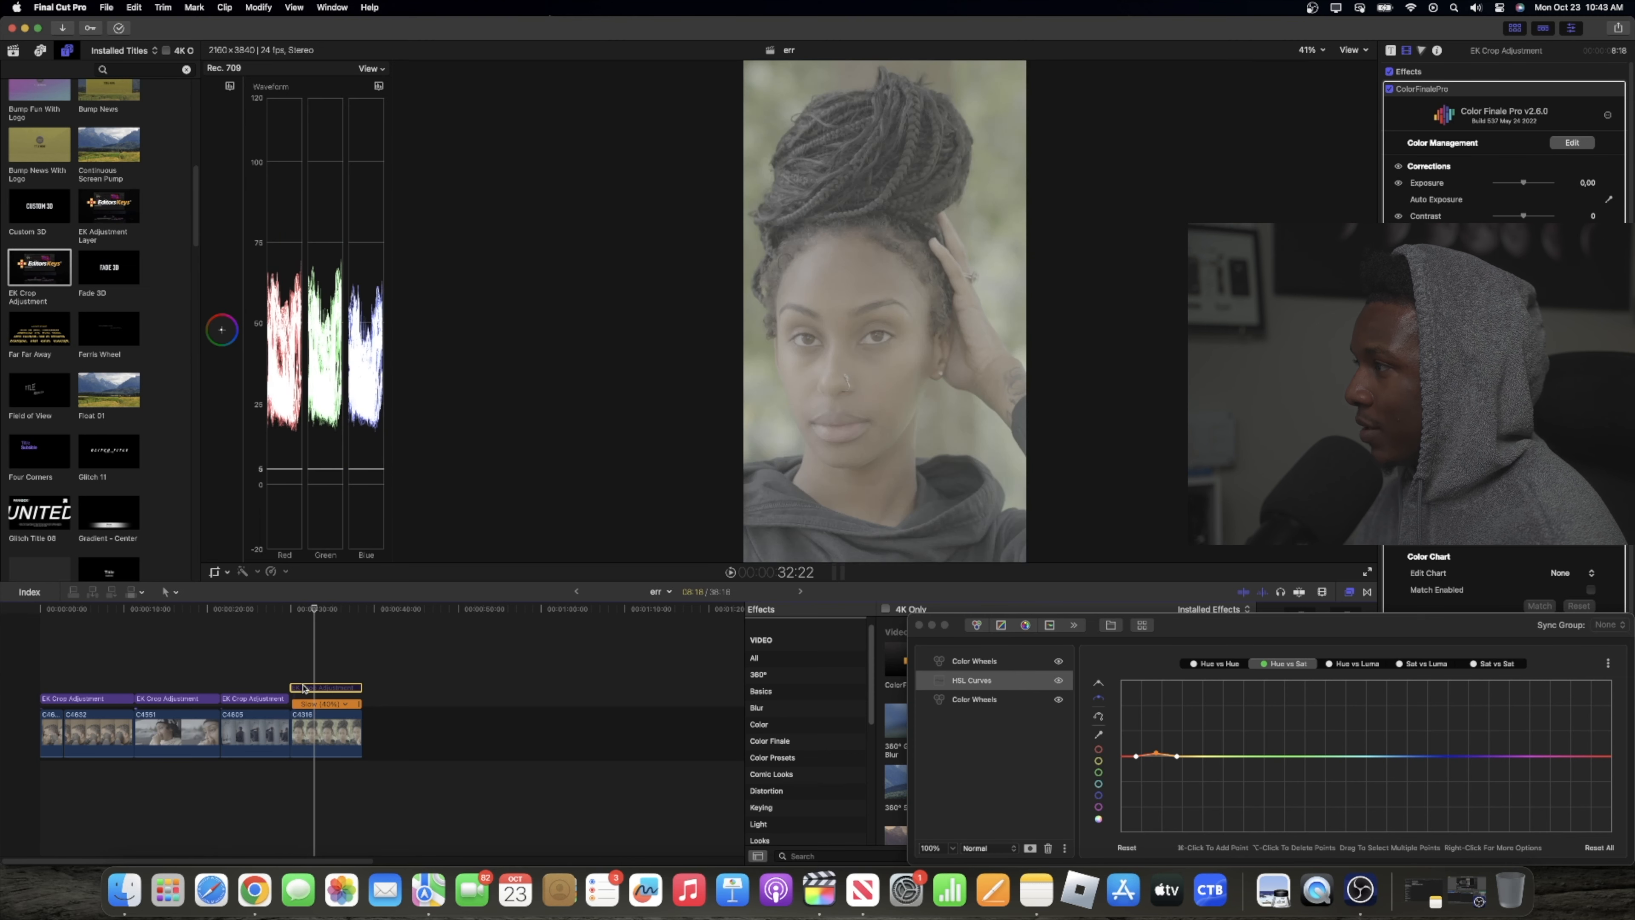
pyautogui.press('v')
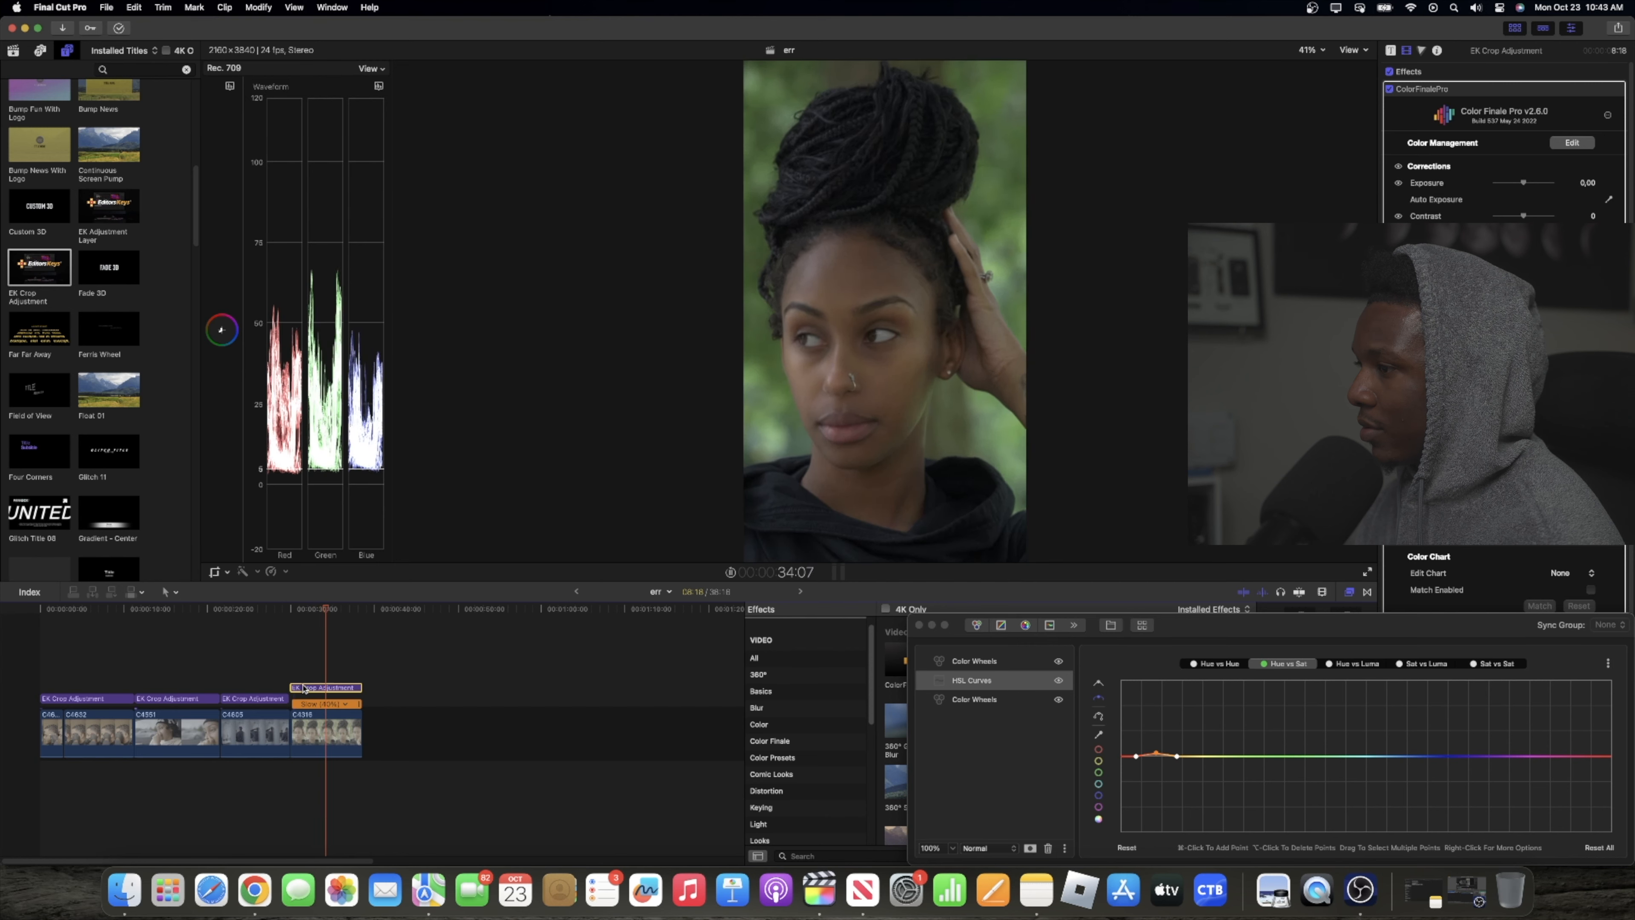